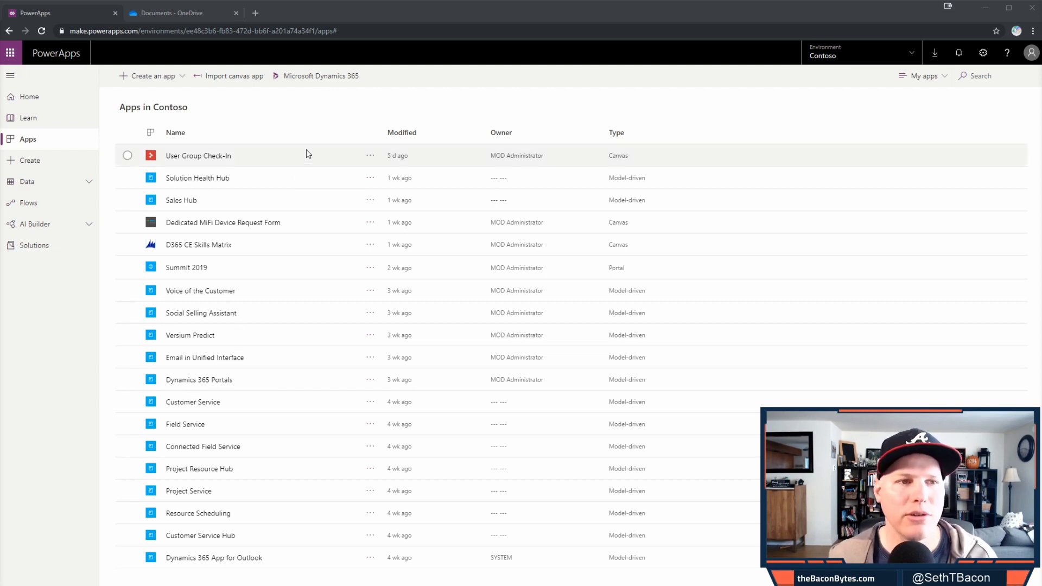
- Open PowerApps Meeting Attendees.xlsx from OneDrive in Excel Online to check it, then return to PowerApps
left_click(207, 12)
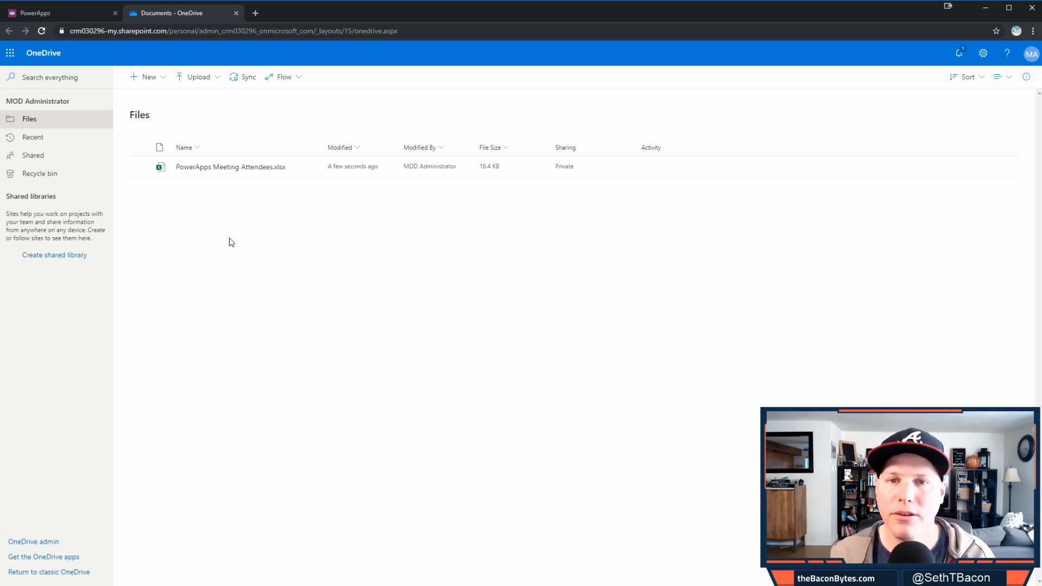
left_click(258, 171)
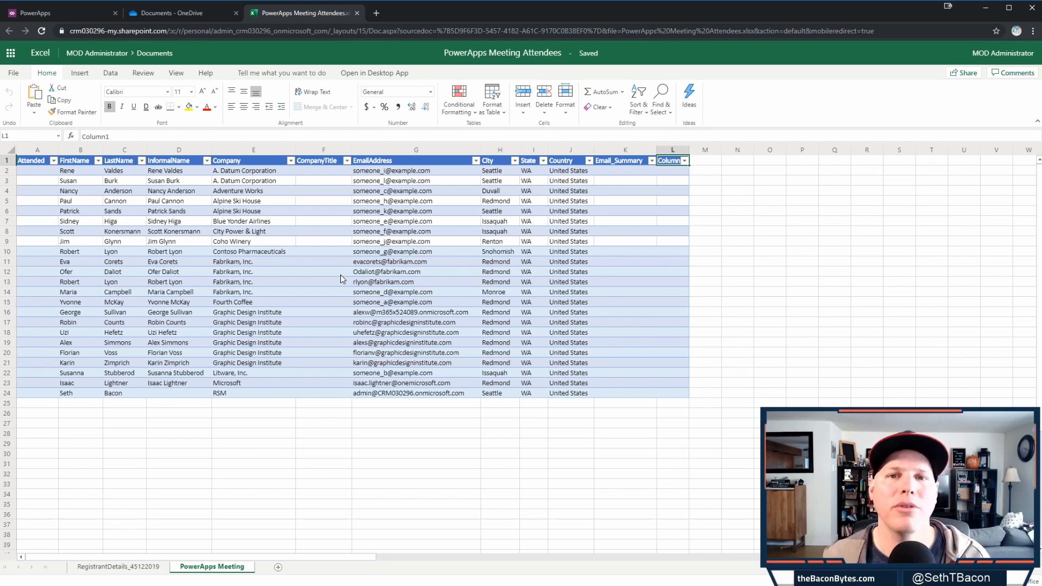
left_click(90, 18)
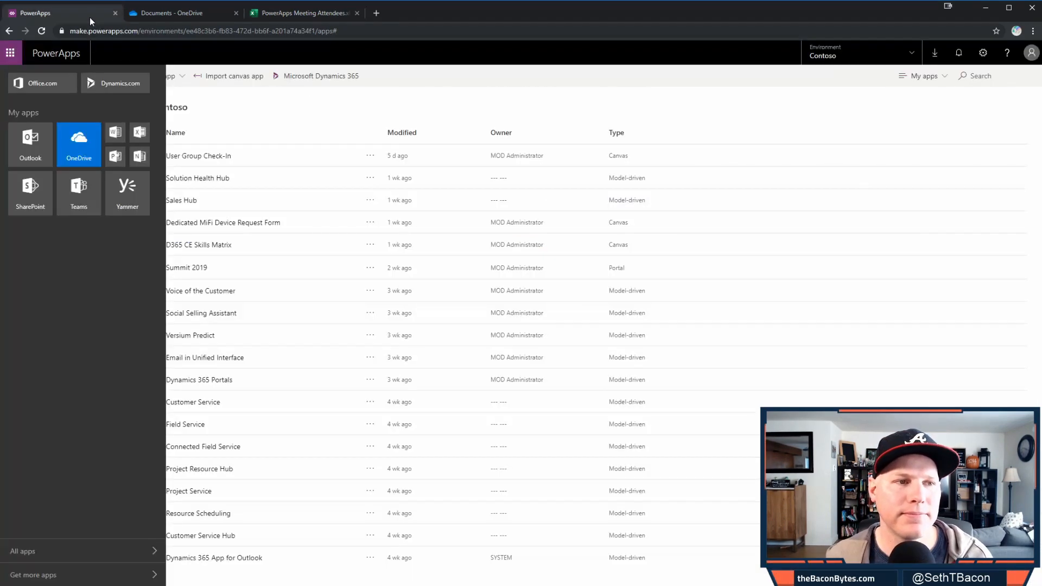
- Create a OneDrive for Business phone canvas app from Table2 of the PowerApps Meeting Attendees workbook
left_click(321, 102)
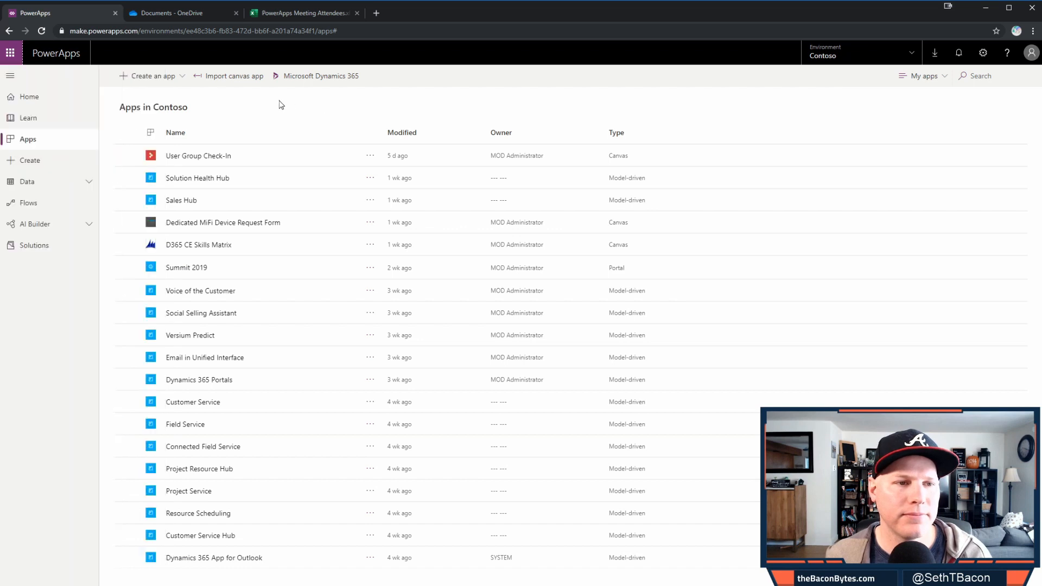
left_click(174, 81)
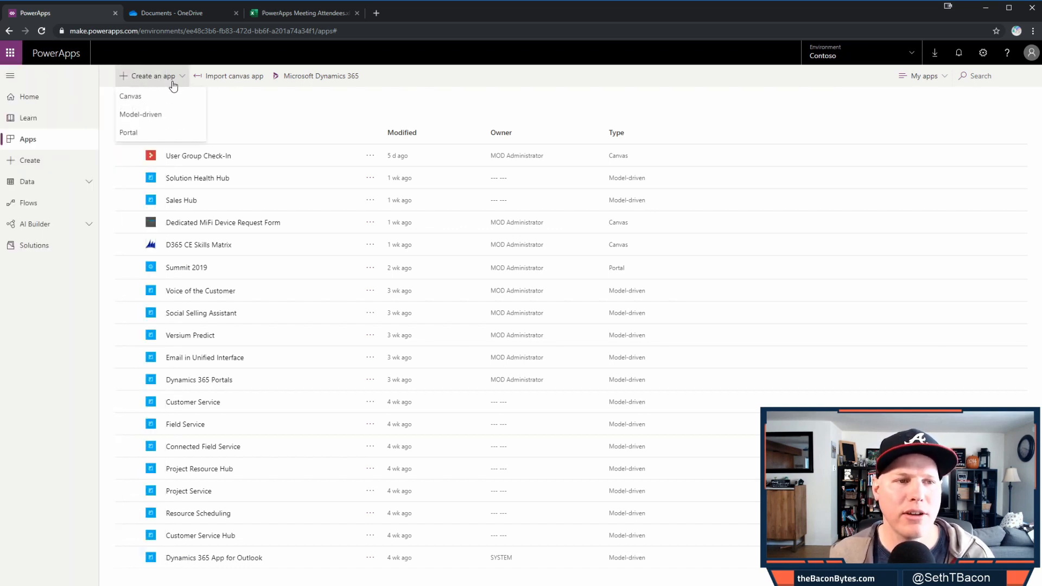
left_click(184, 98)
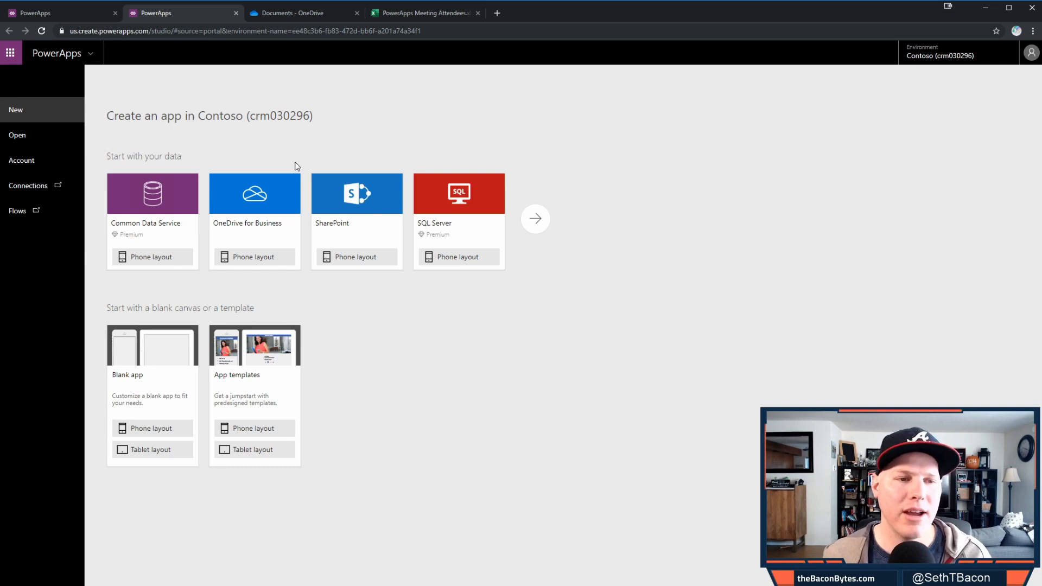
left_click(268, 261)
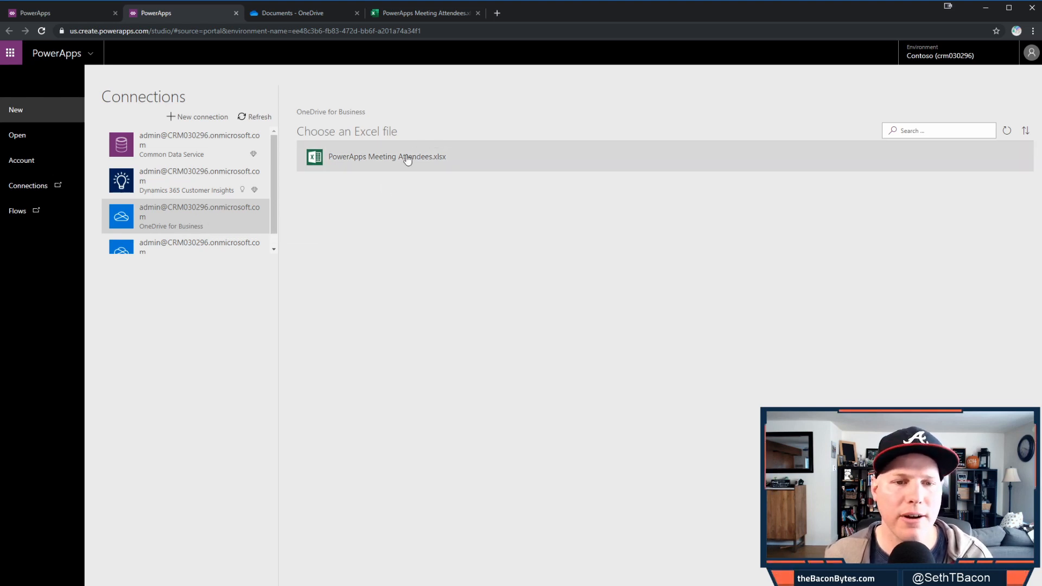
left_click(362, 163)
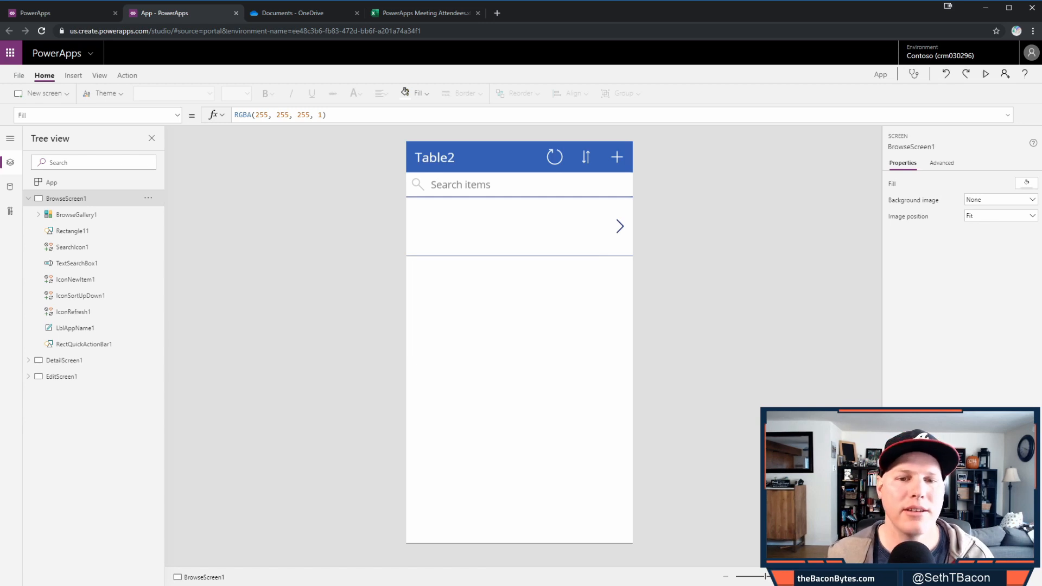
- Set the app's screen size and orientation to Landscape, 1136 x 640
left_click(18, 77)
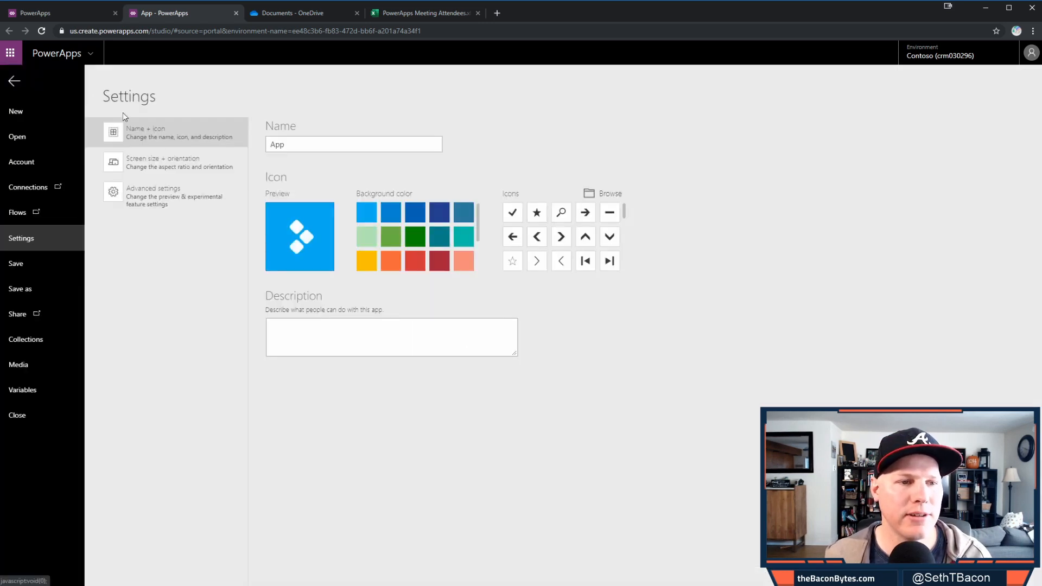
left_click(183, 166)
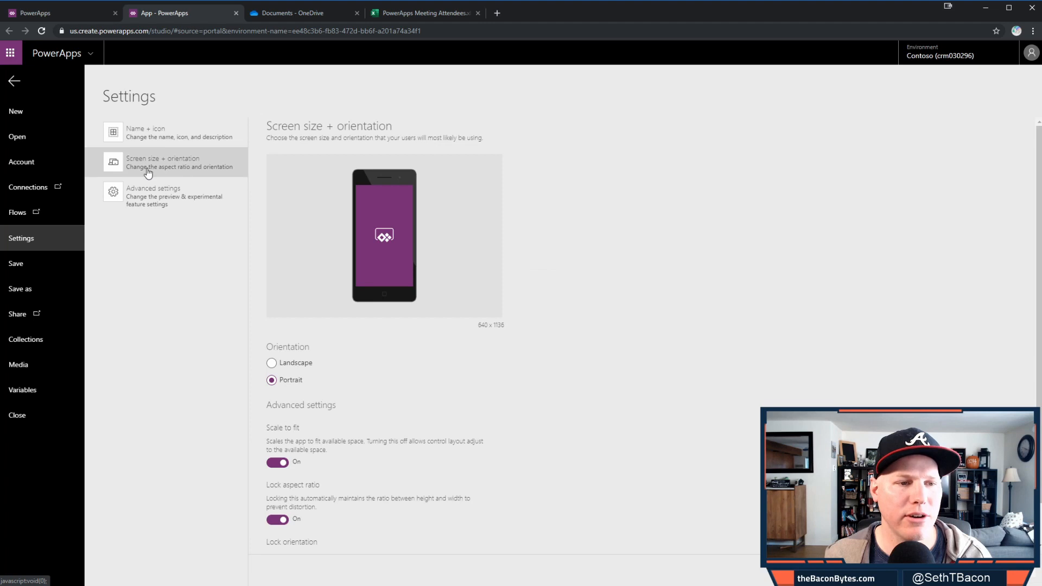
left_click(271, 363)
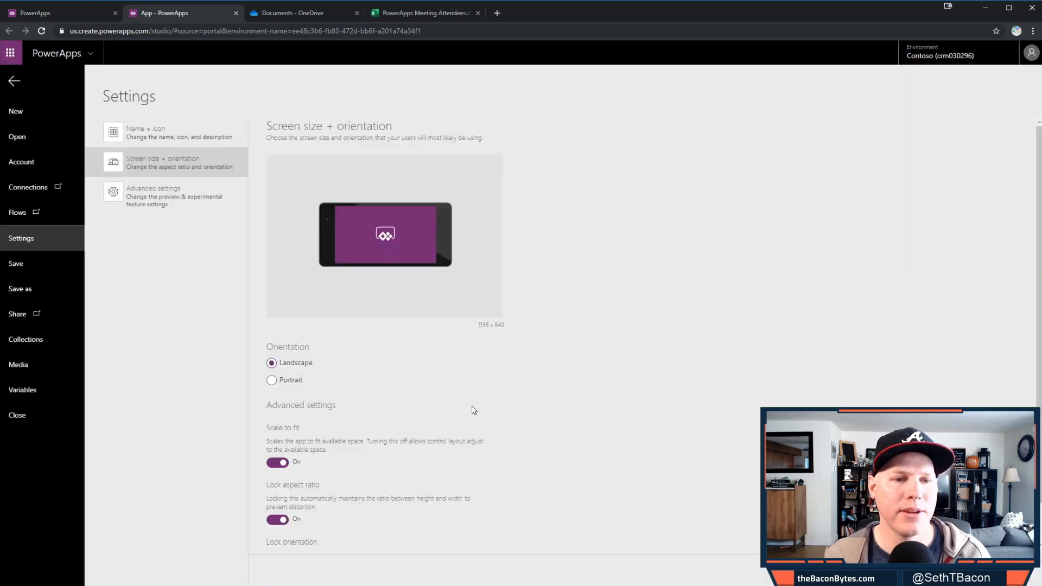
left_click(15, 82)
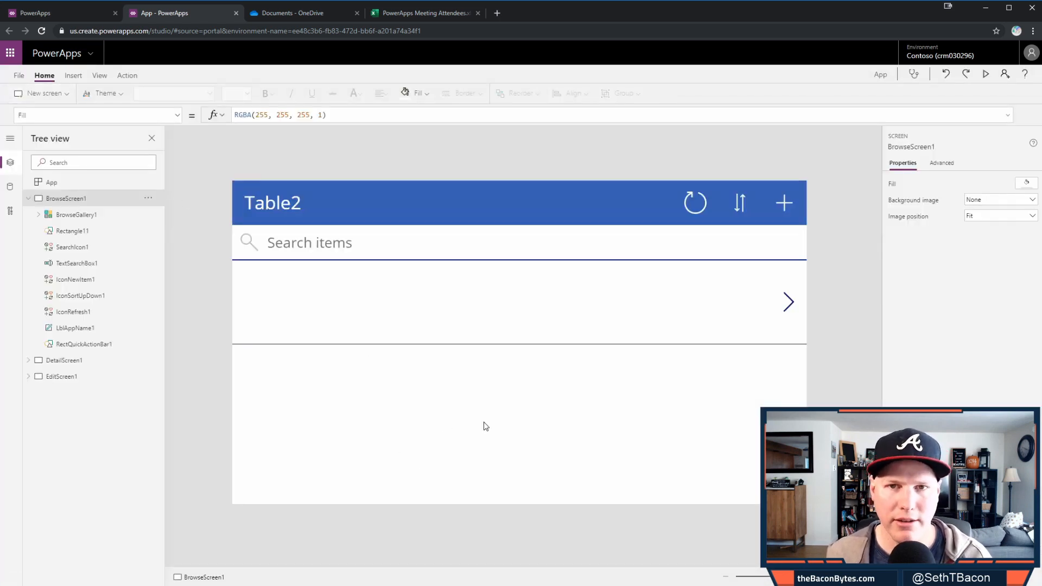
- Give BrowseGallery1 the Title and subtitle layout, with LastName as title and FirstName as subtitle
left_click(622, 421)
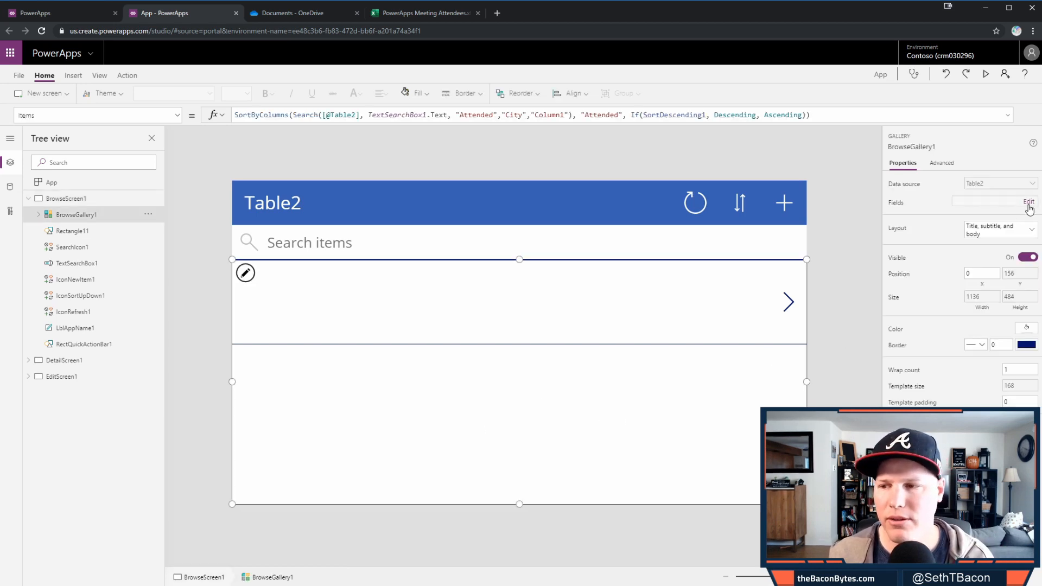
left_click(1029, 202)
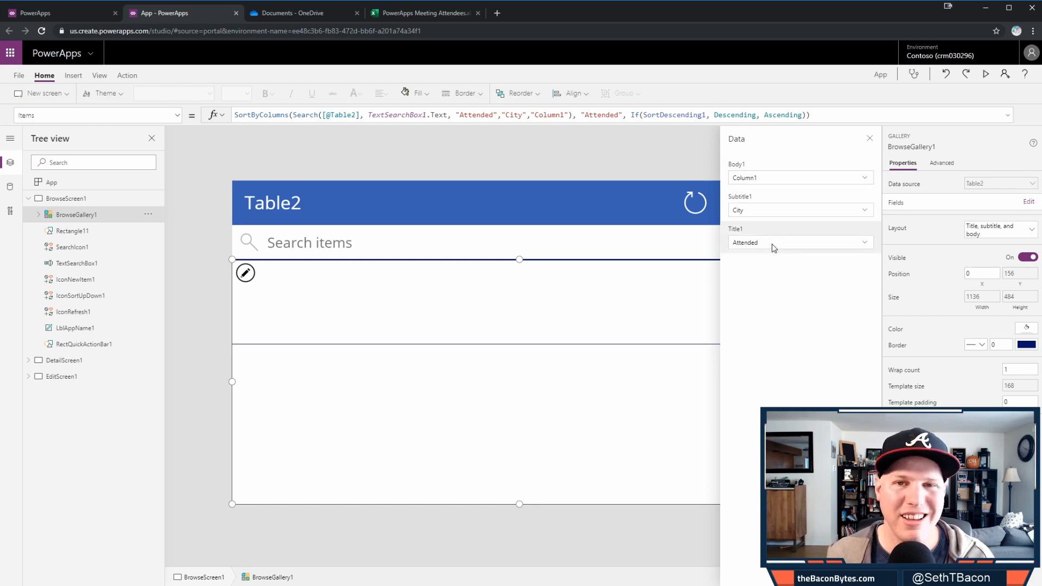
left_click(1010, 230)
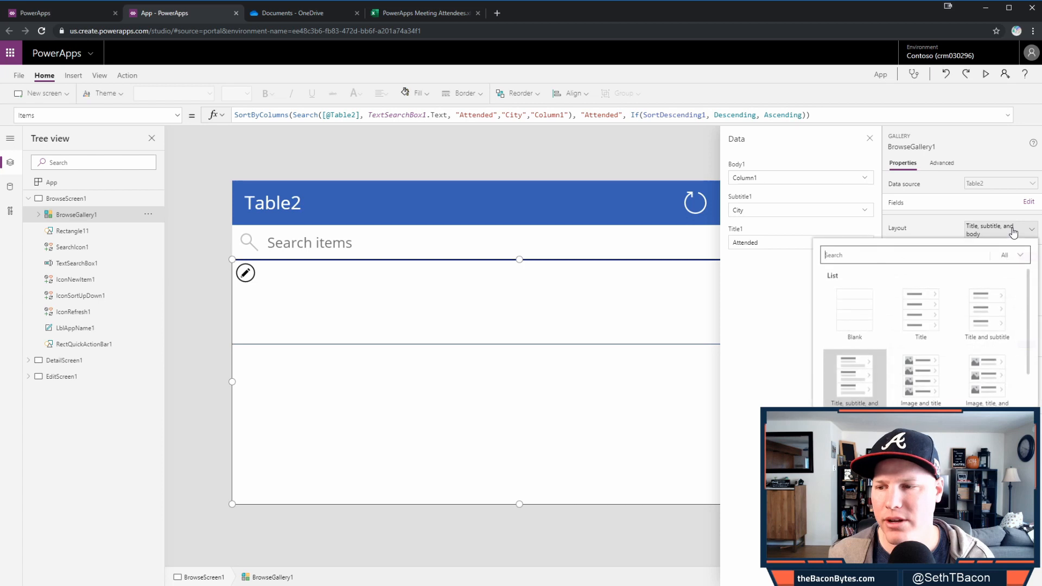
left_click(980, 331)
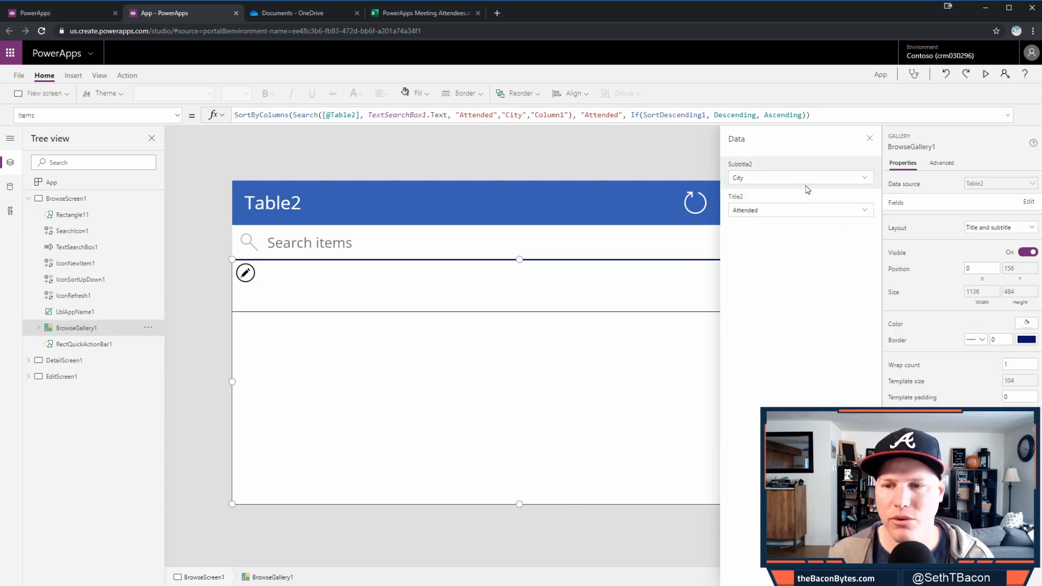
left_click(775, 216)
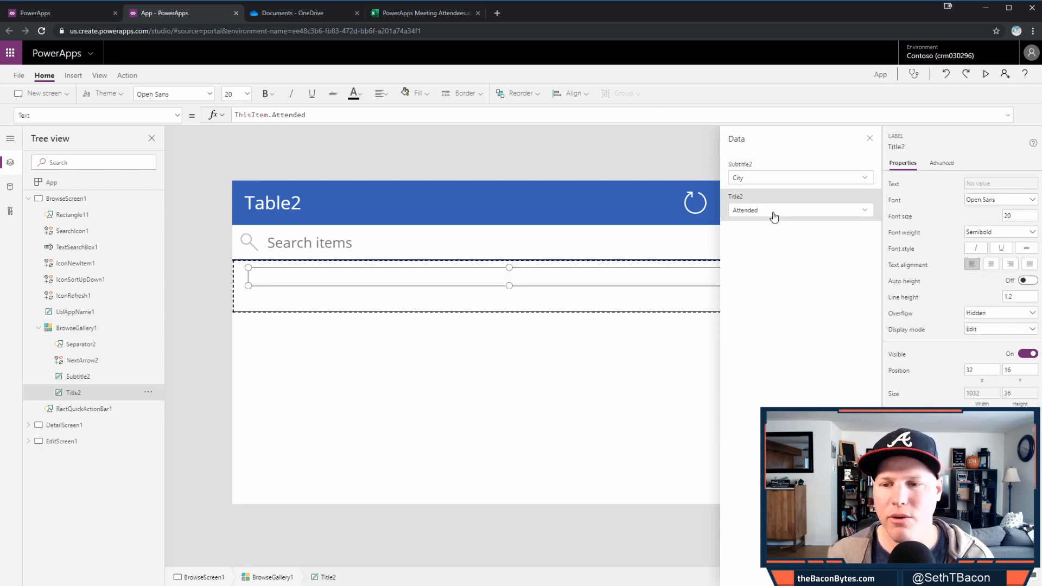
left_click(790, 367)
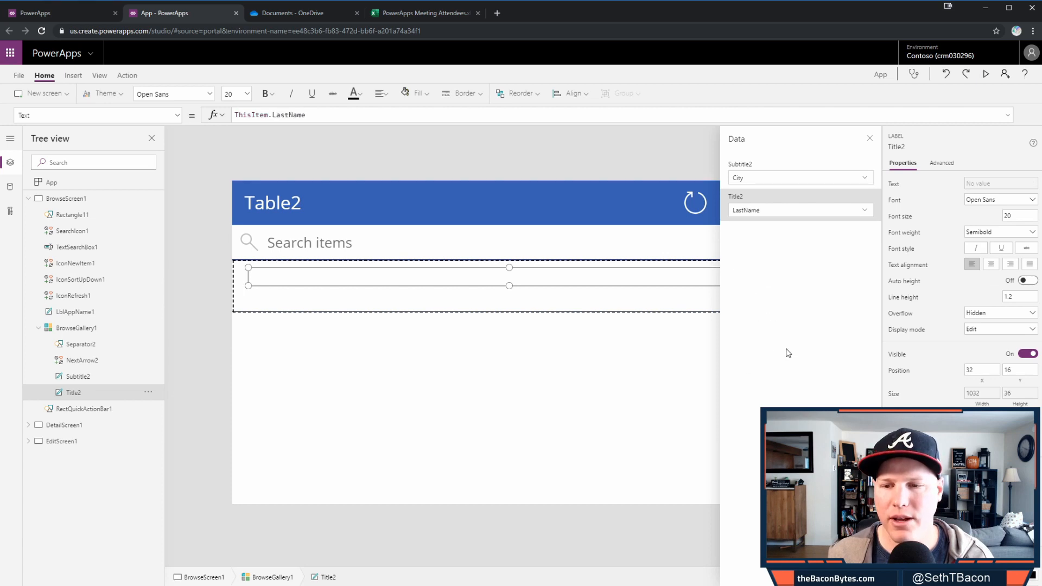
left_click(793, 180)
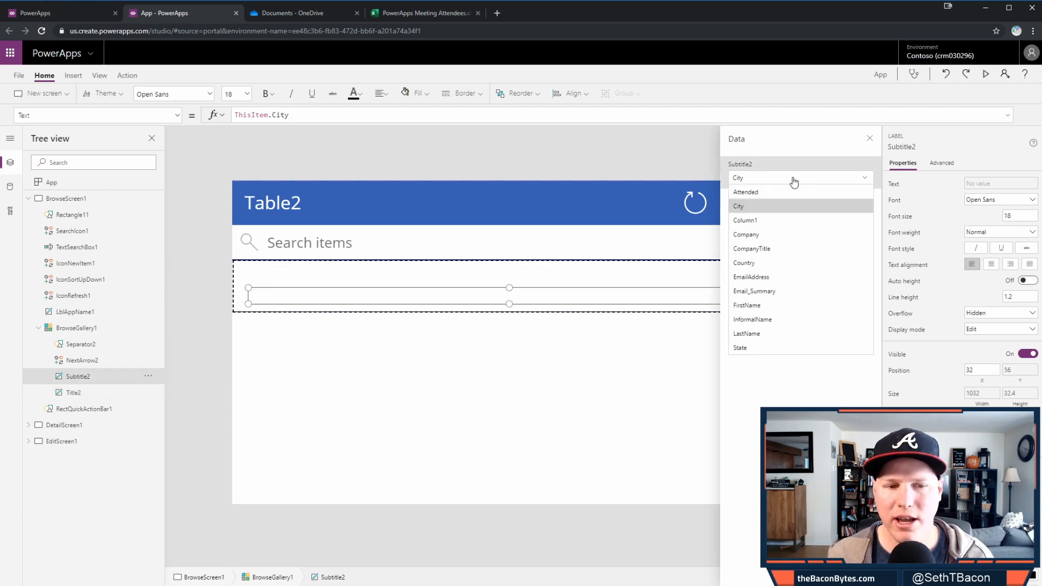
left_click(780, 303)
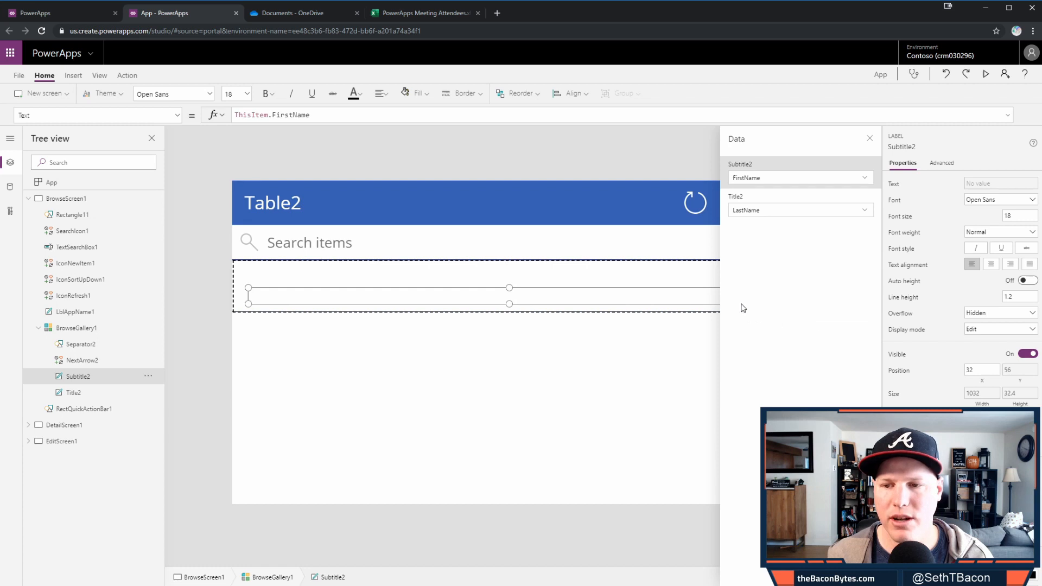
left_click(871, 139)
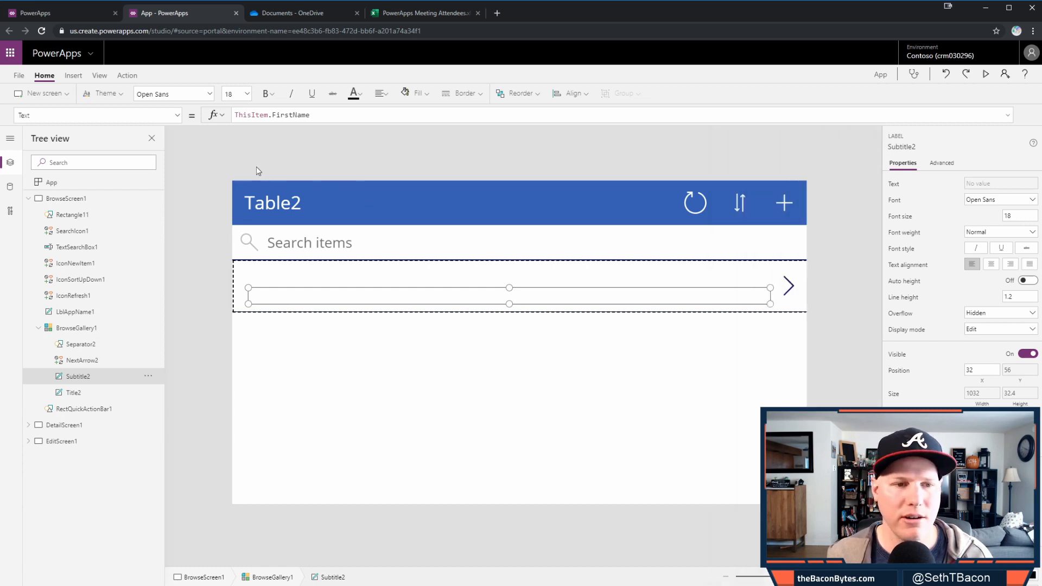
left_click(99, 75)
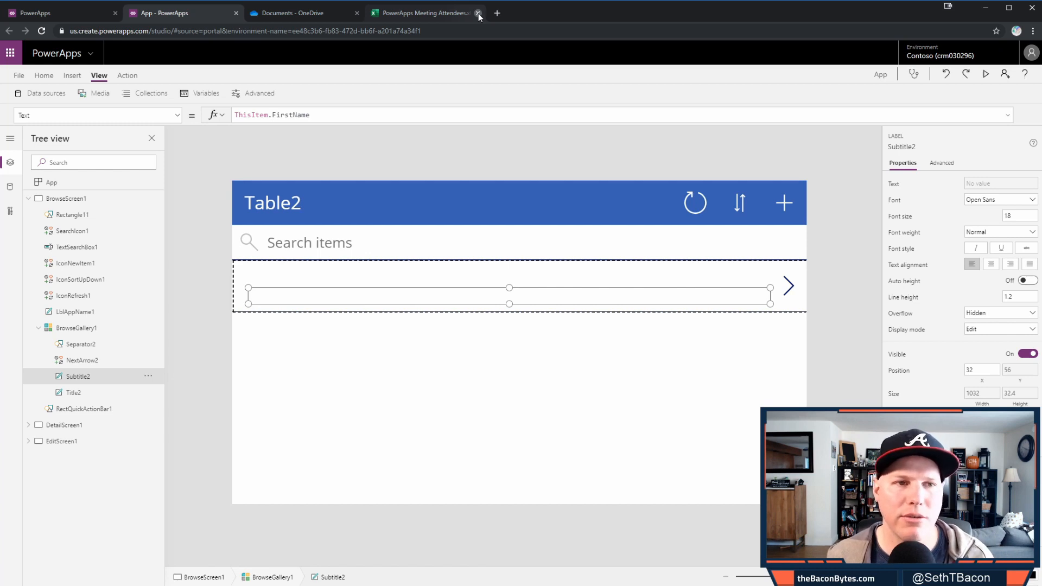
- Close the Excel workbook tab and refresh the Table2 data source
left_click(477, 13)
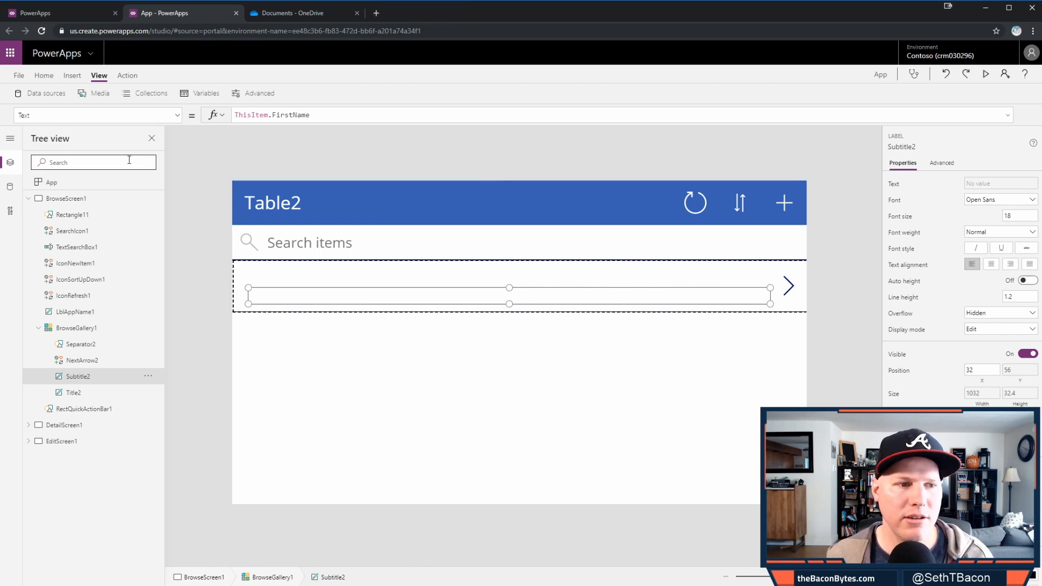
left_click(9, 187)
left_click(154, 214)
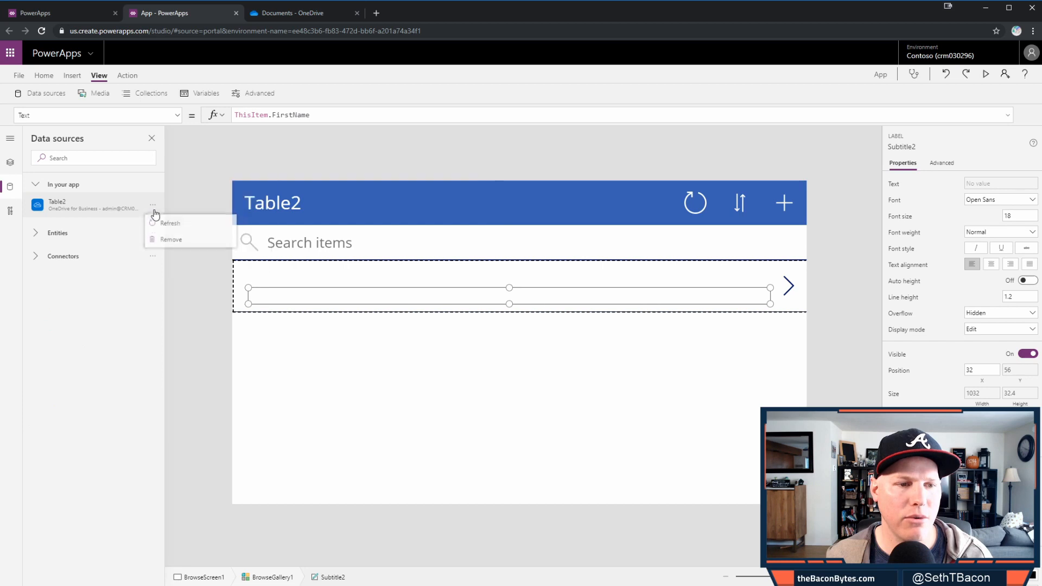
left_click(170, 223)
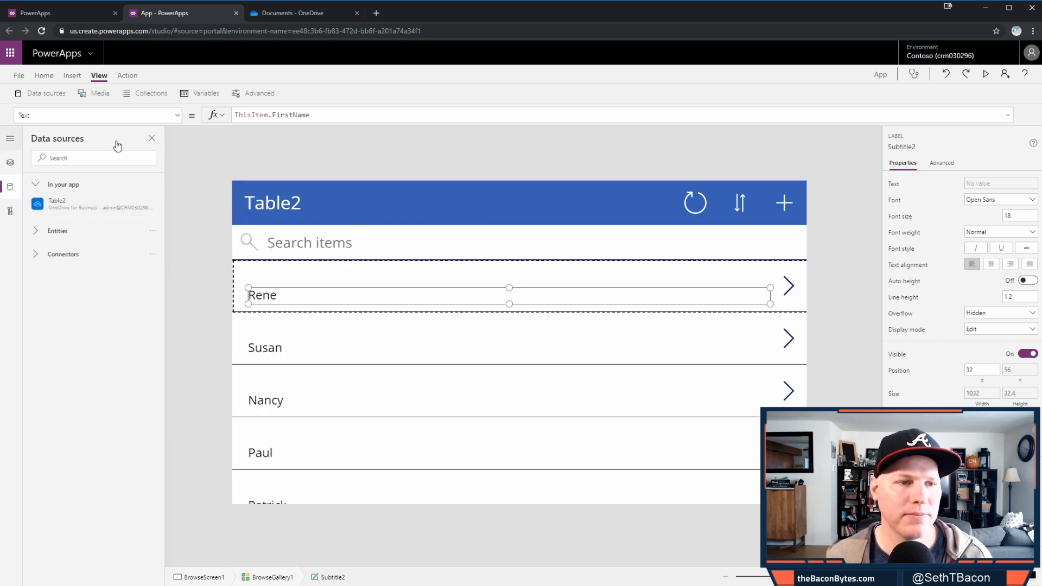
- Return to the Tree view, collapse BrowseScreen1 and select the Table2 title label
left_click(10, 137)
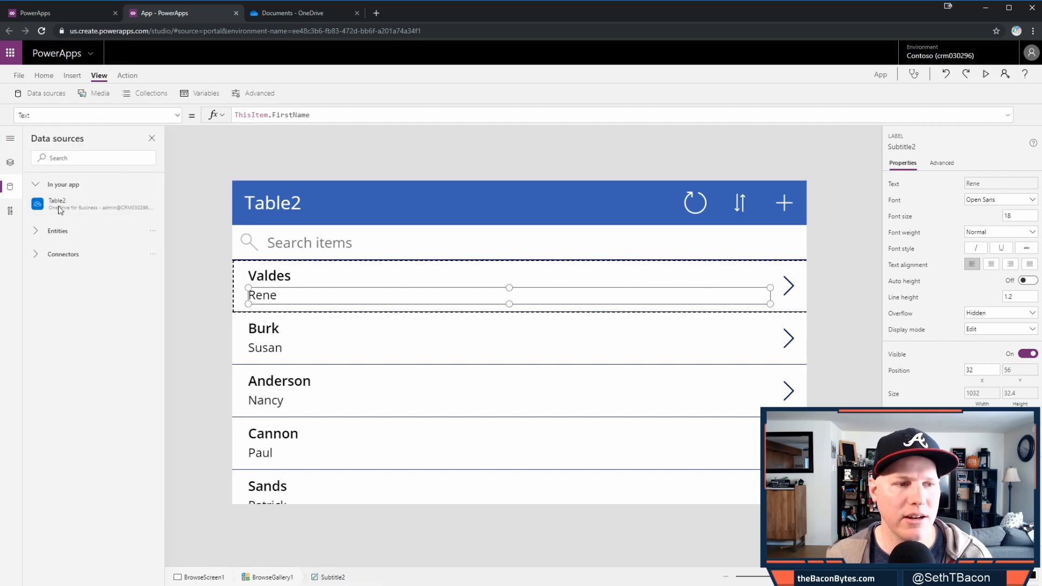
left_click(9, 161)
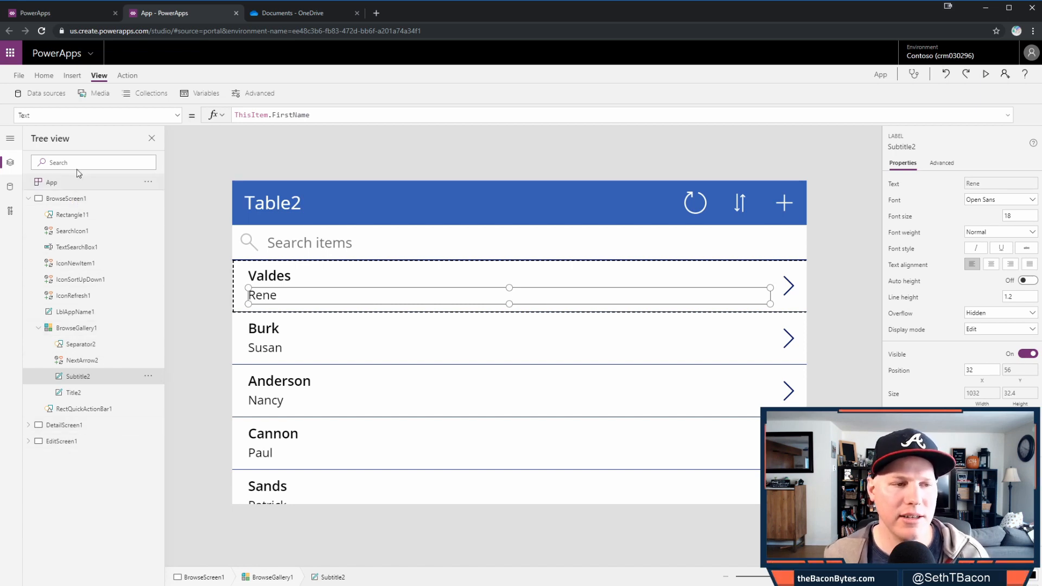
left_click(29, 199)
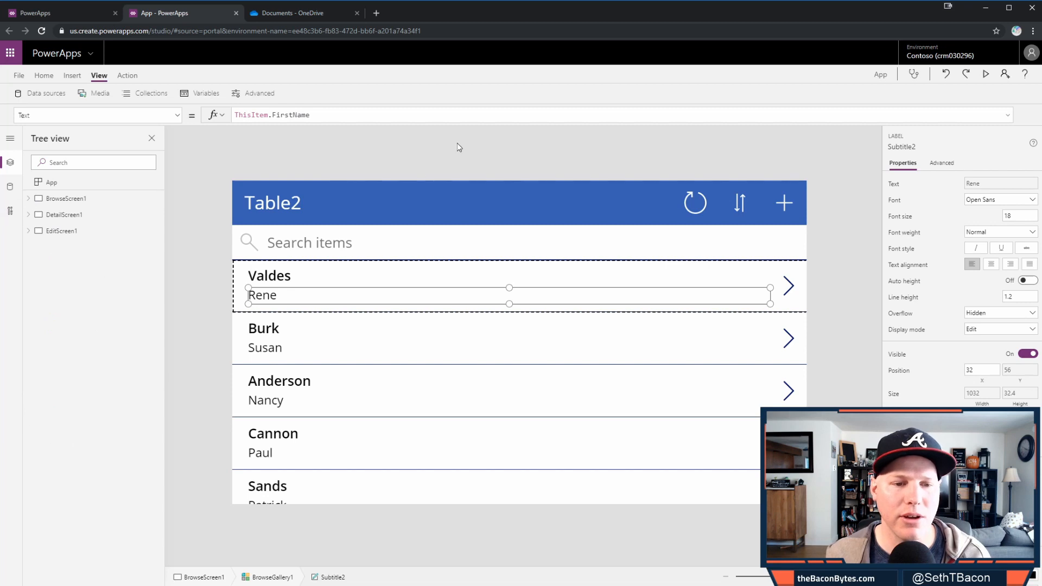
left_click(293, 203)
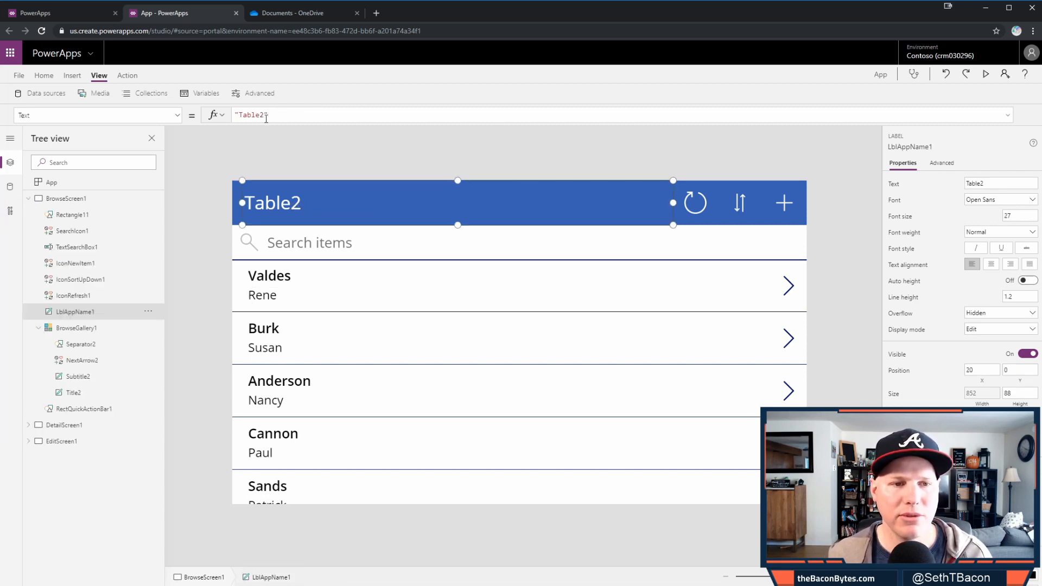
- Retitle the Browse header 'PowerApps and Flow User Group' and fill its bar purple, RGBA(109, 49, 162, 1)
left_click_drag(263, 117, 243, 115)
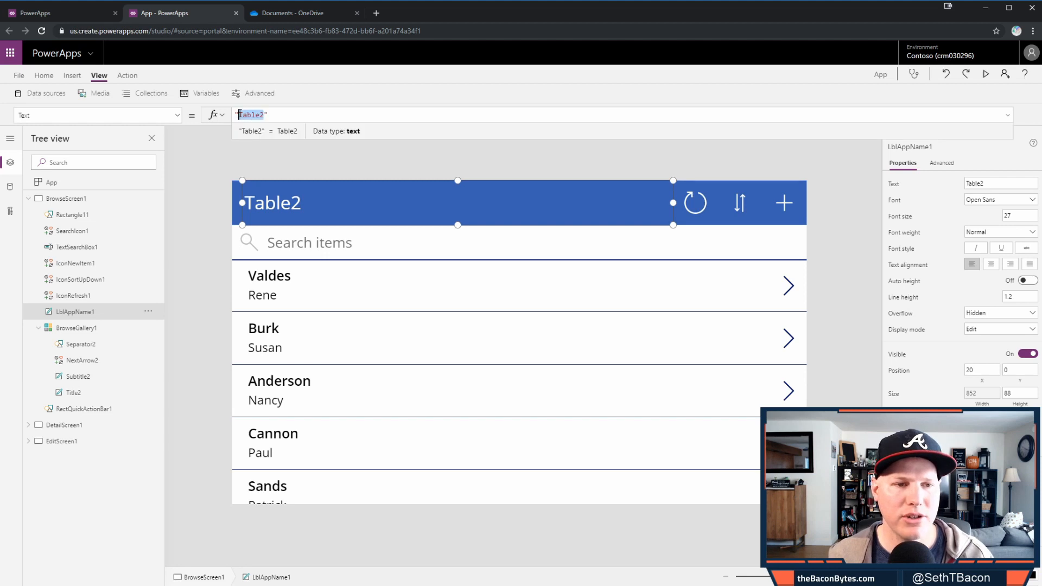
type("PowerAp")
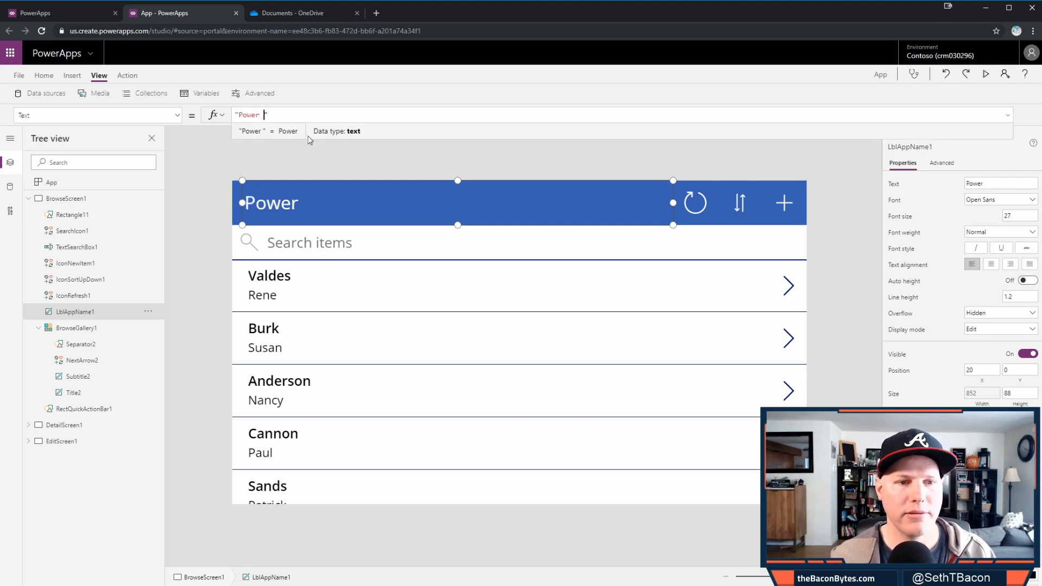
type("ps and Flow ")
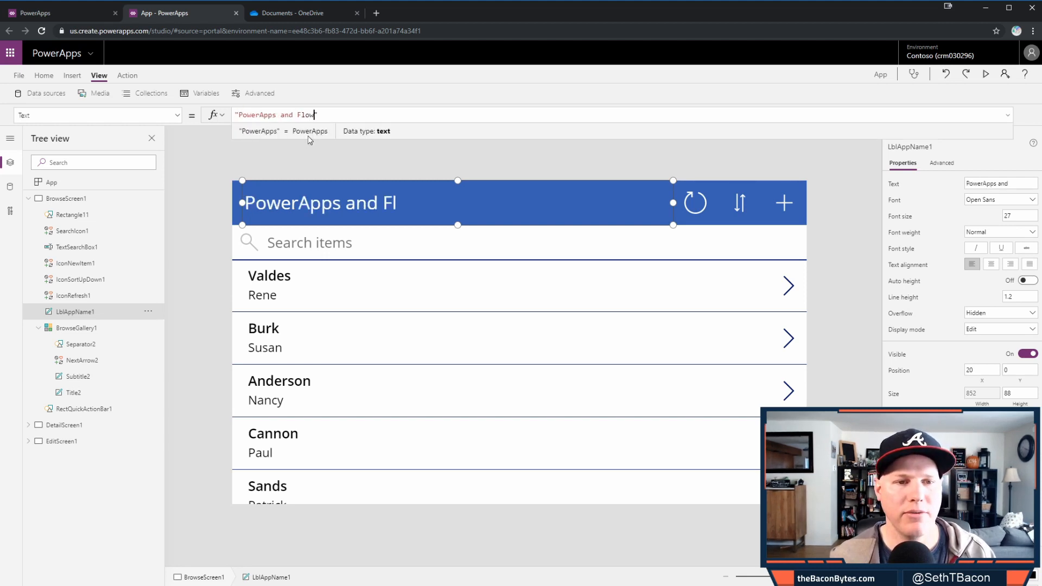
type("User Group")
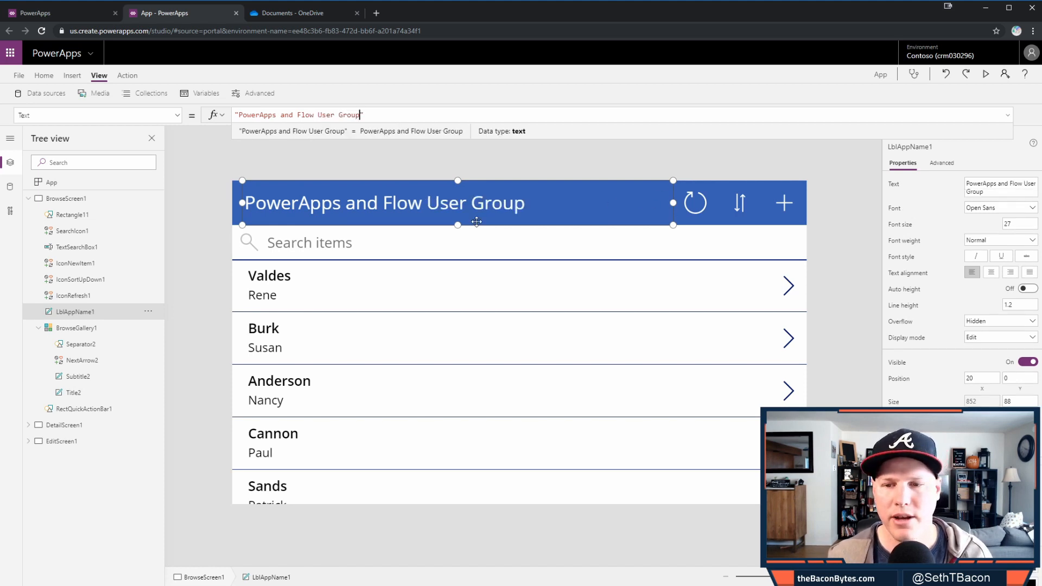
left_click(235, 219)
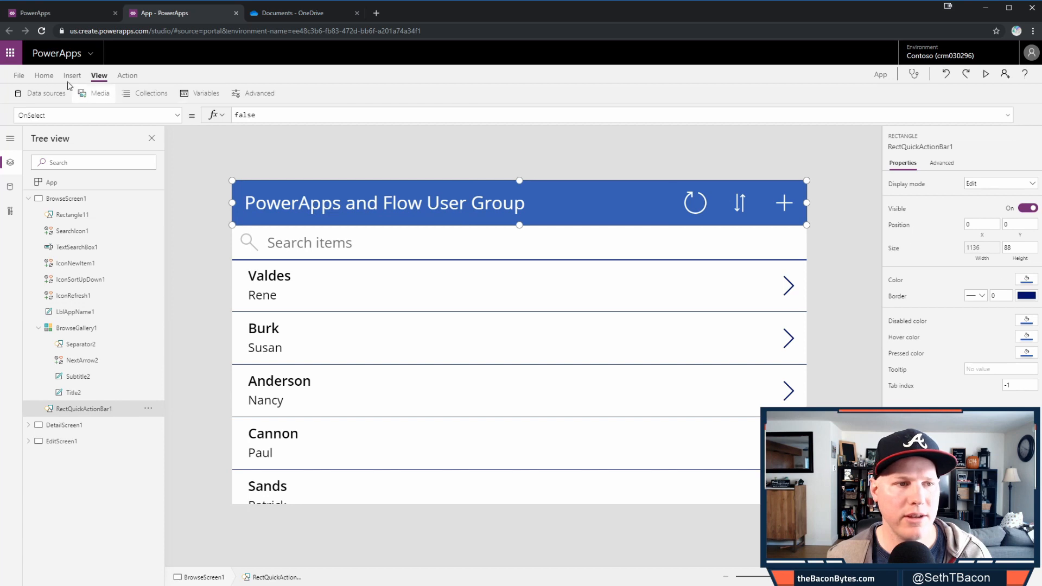
left_click(44, 75)
left_click(416, 94)
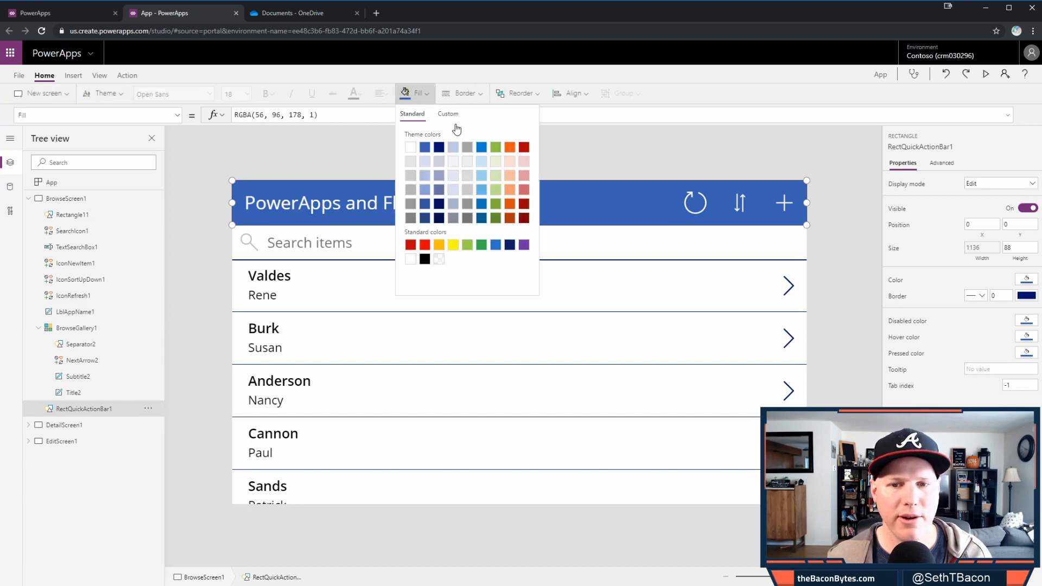
left_click(525, 246)
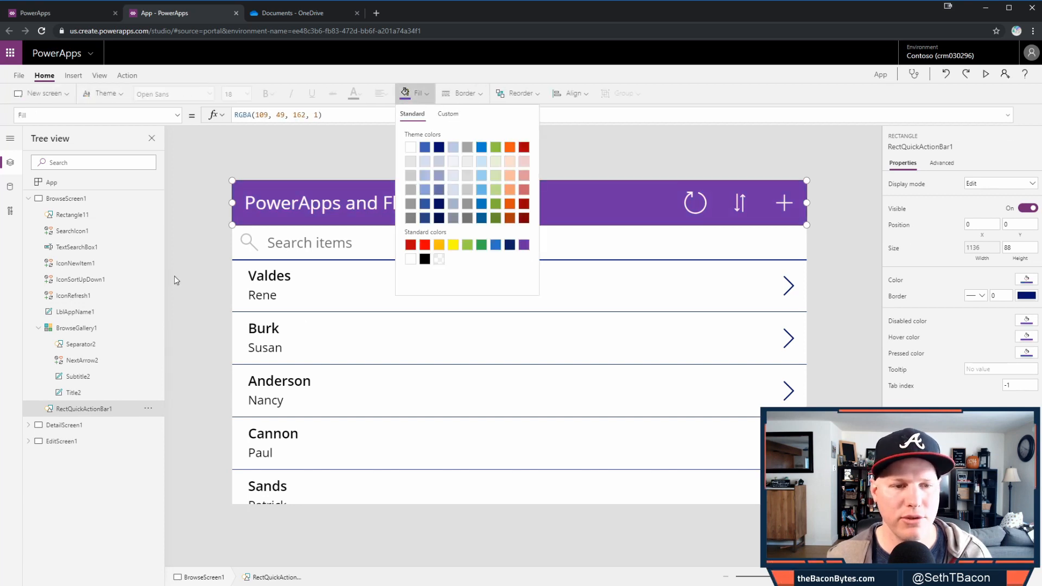
left_click(200, 178)
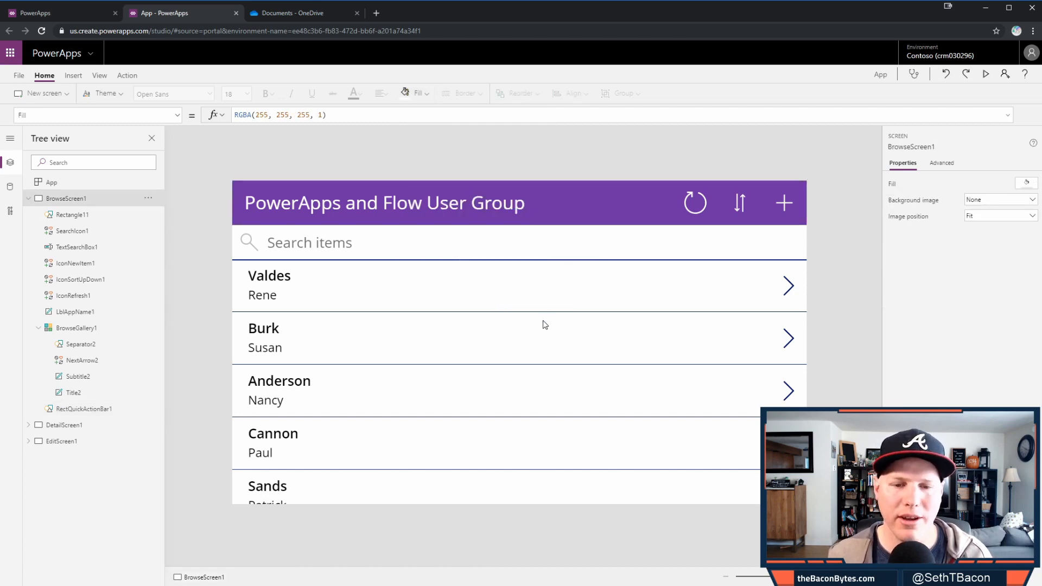
- Select BrowseGallery1 and start editing its Items formula on the Advanced tab
left_click(576, 301)
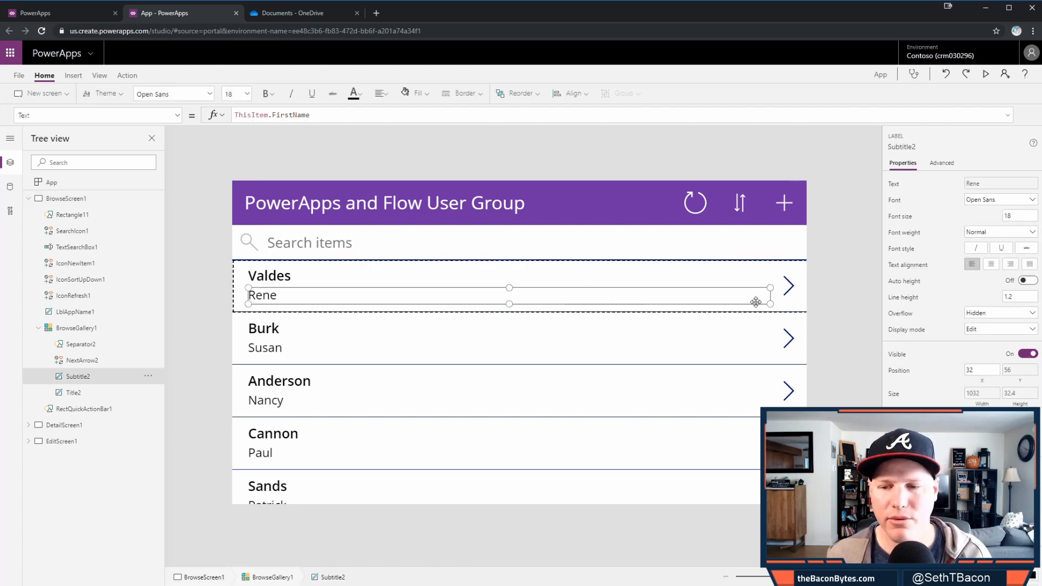
left_click(239, 297)
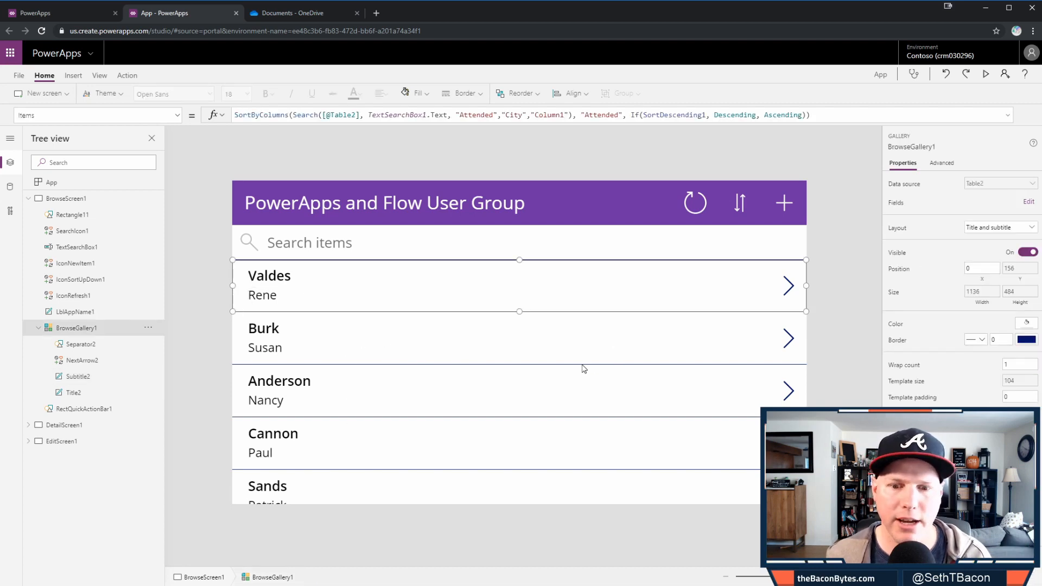
left_click(568, 391)
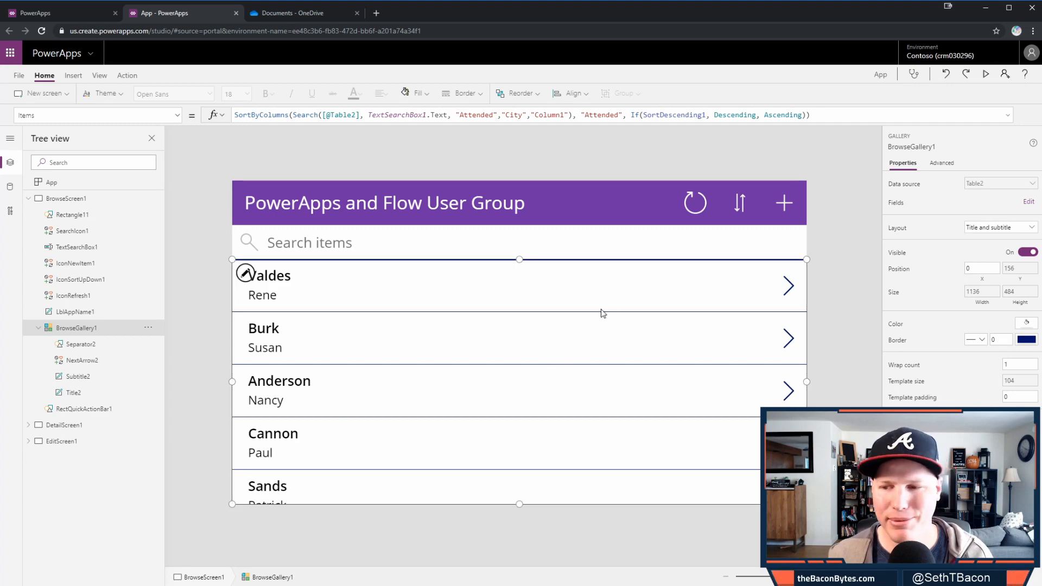
left_click(942, 163)
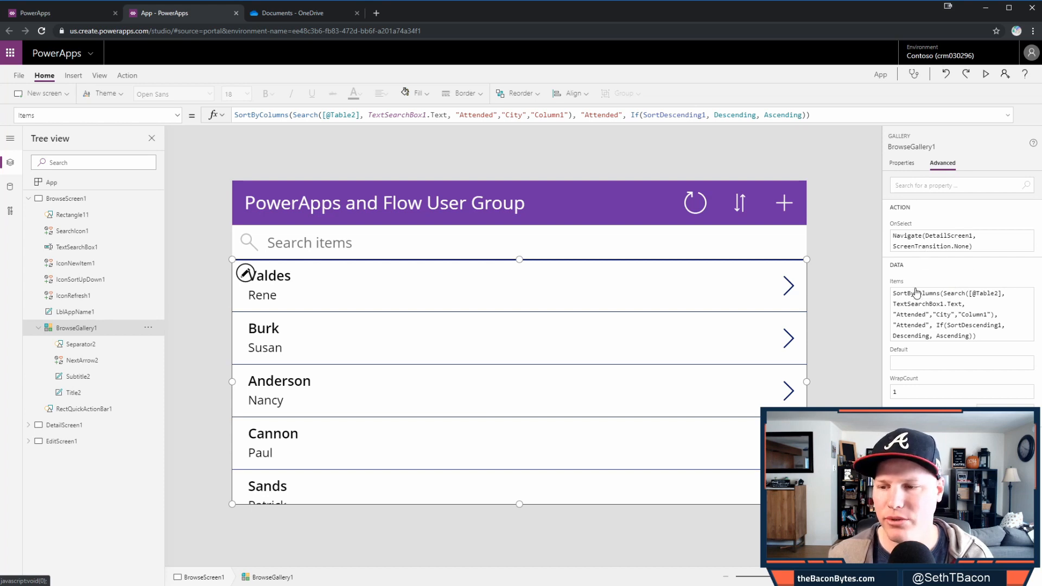
left_click(920, 320)
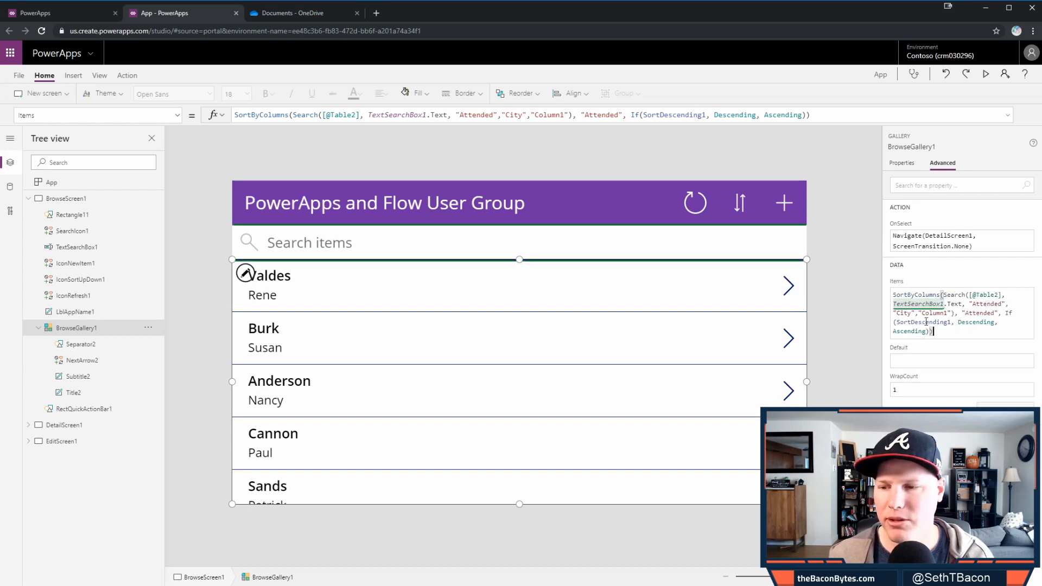
- Change the gallery's search columns to "LastName", "FirstName" and "Company"
left_click(903, 302)
left_click(963, 314)
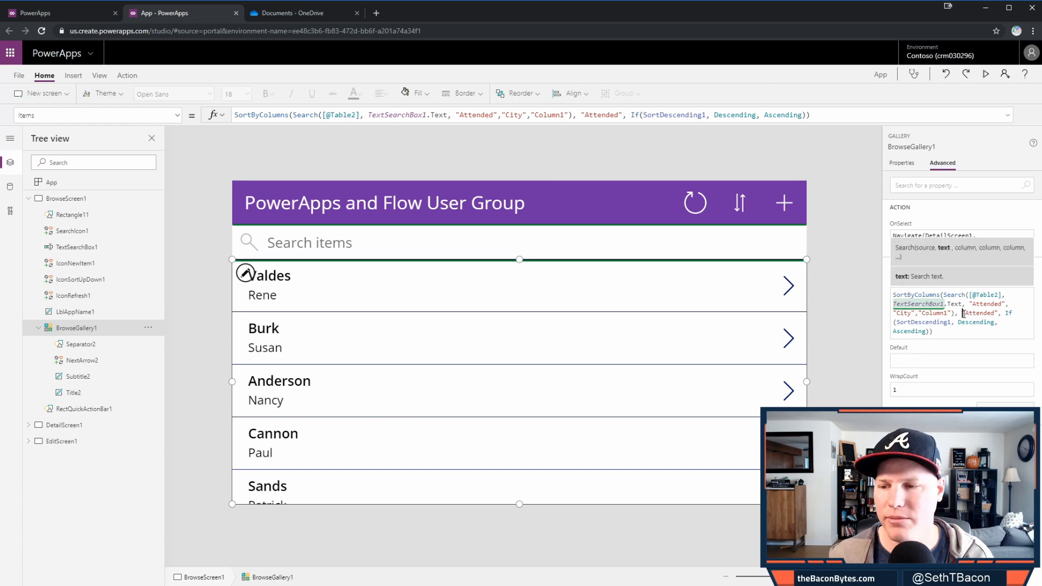
double_click(985, 304)
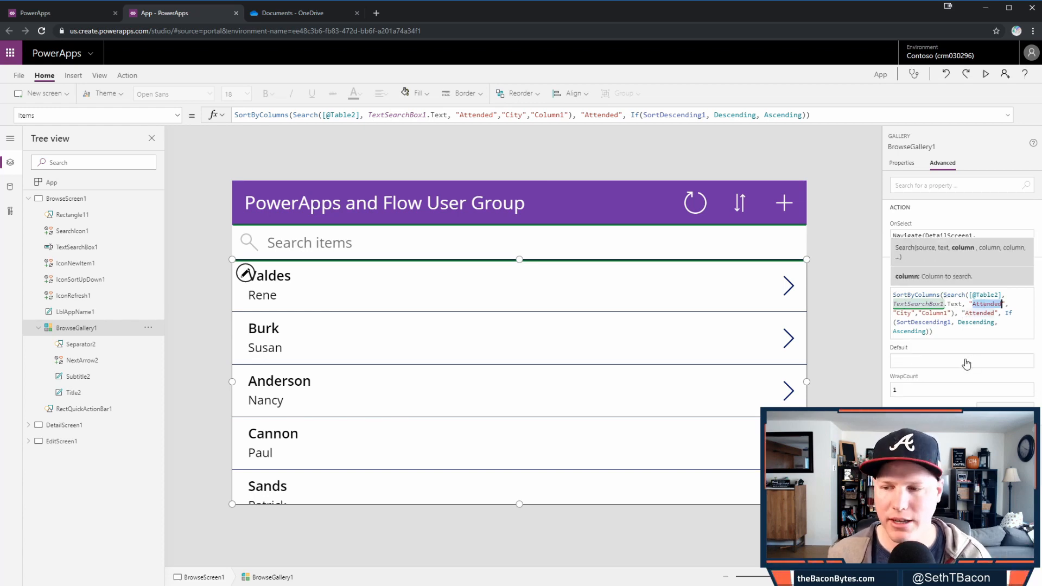
type("LastName")
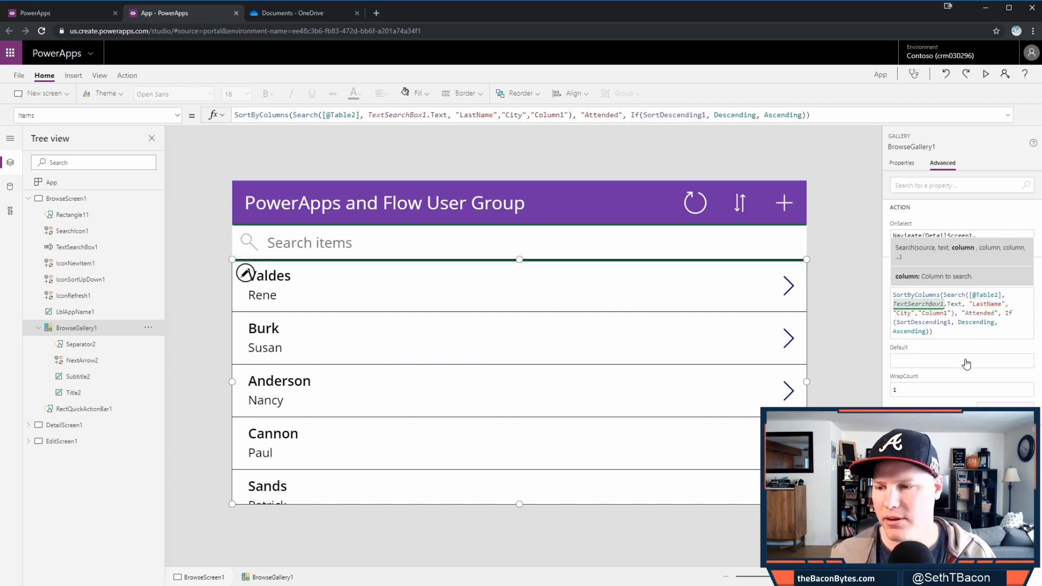
key("Right")
key("ctrl+shift+Right")
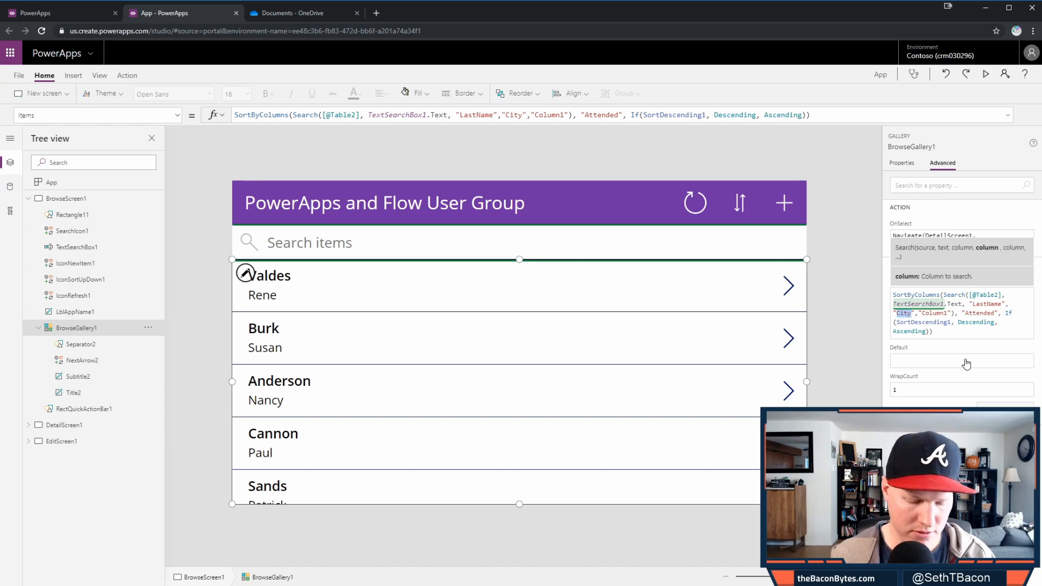
type("FirstName")
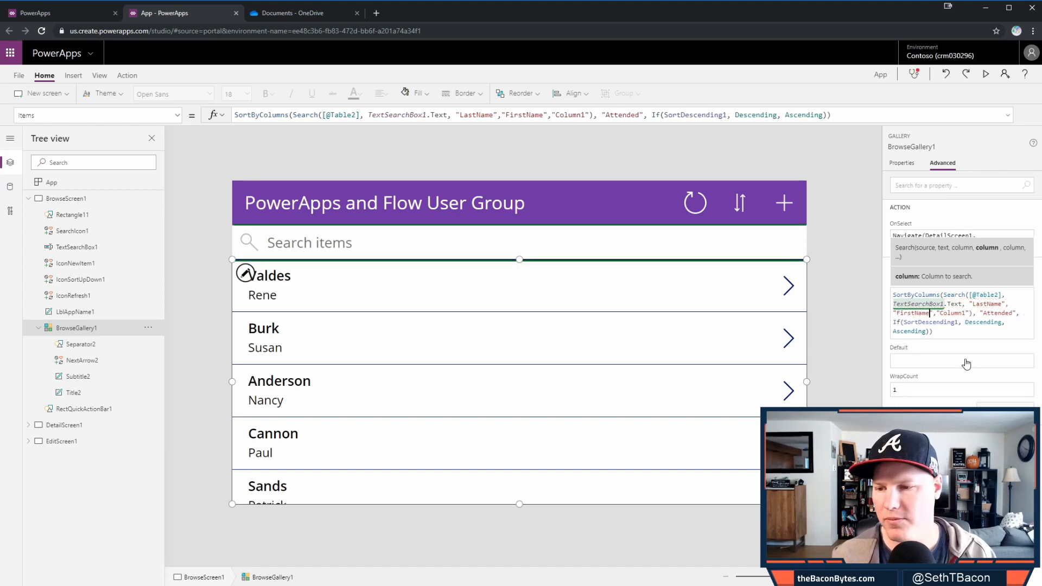
key("Right")
key("Right")
key("Right")
key("Delete")
key("Delete")
key("Delete")
key("Delete")
key("Delete")
key("Delete")
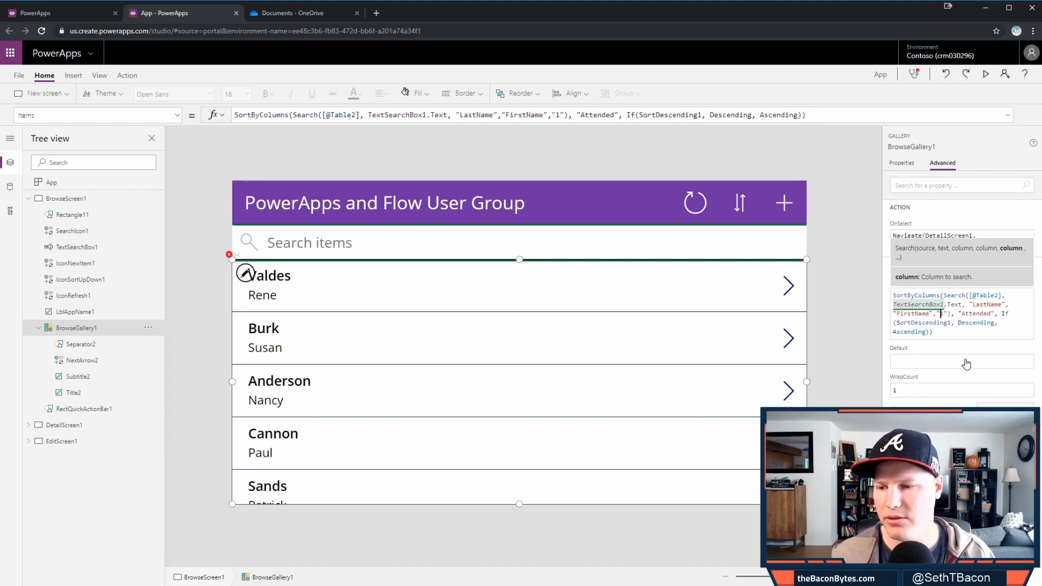
key("Delete")
type("Company")
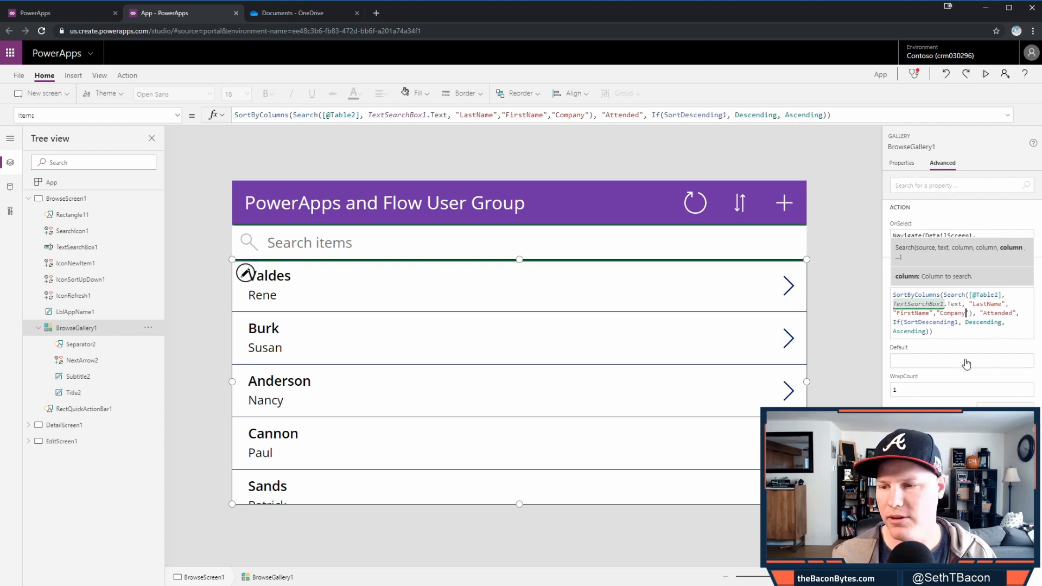
- Change the gallery's sort column from "Attended" to "LastName"
double_click(996, 313)
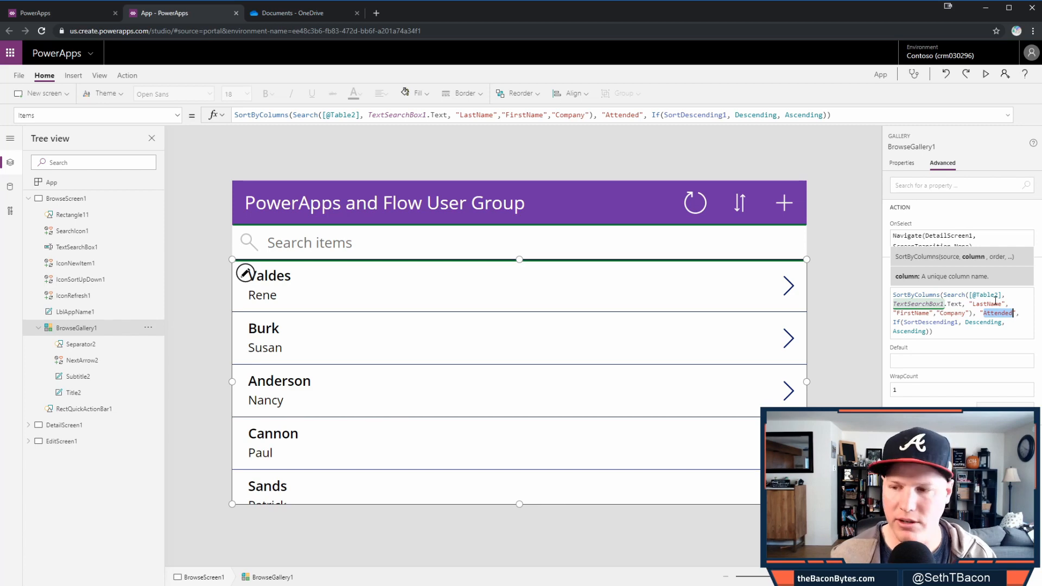
type("LastName")
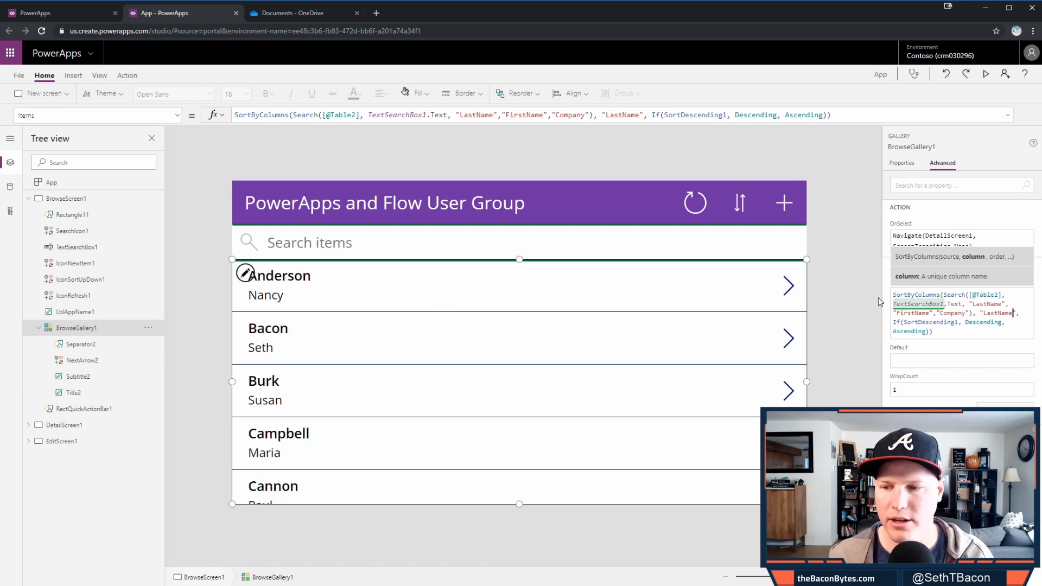
left_click(860, 330)
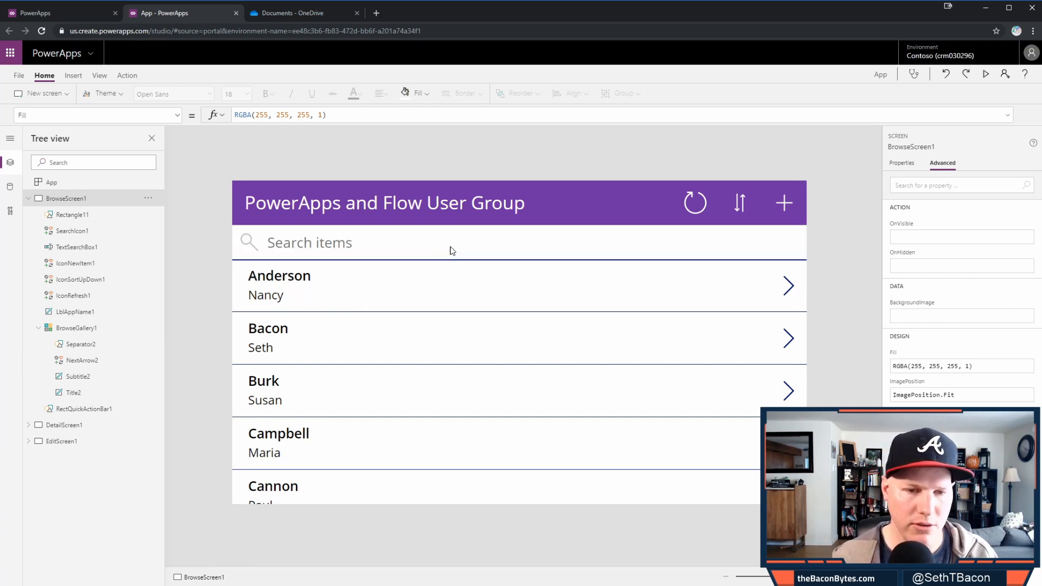
left_click(986, 75)
left_click(280, 143)
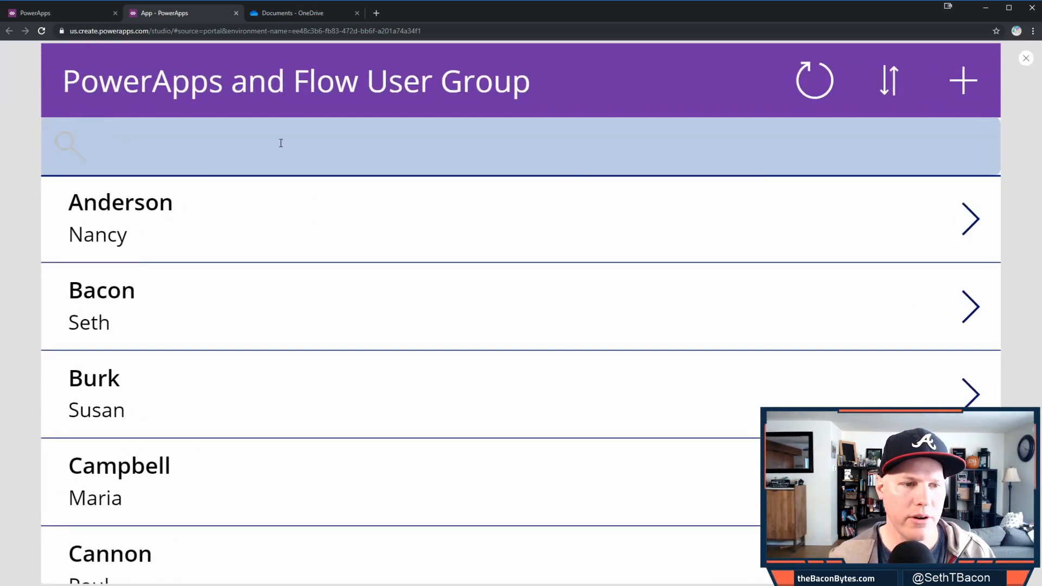
type("on")
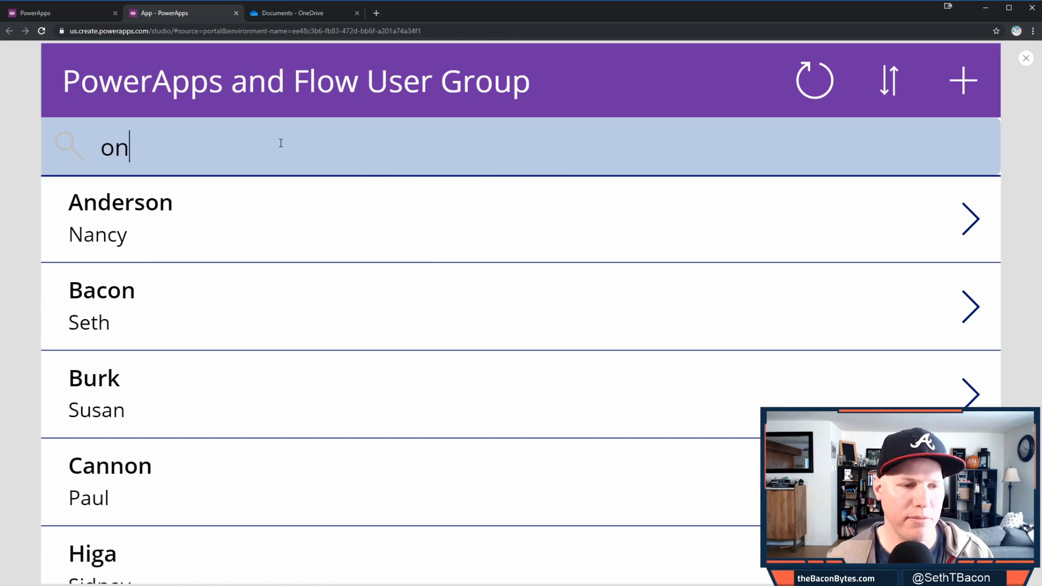
key("BackSpace")
key("BackSpace")
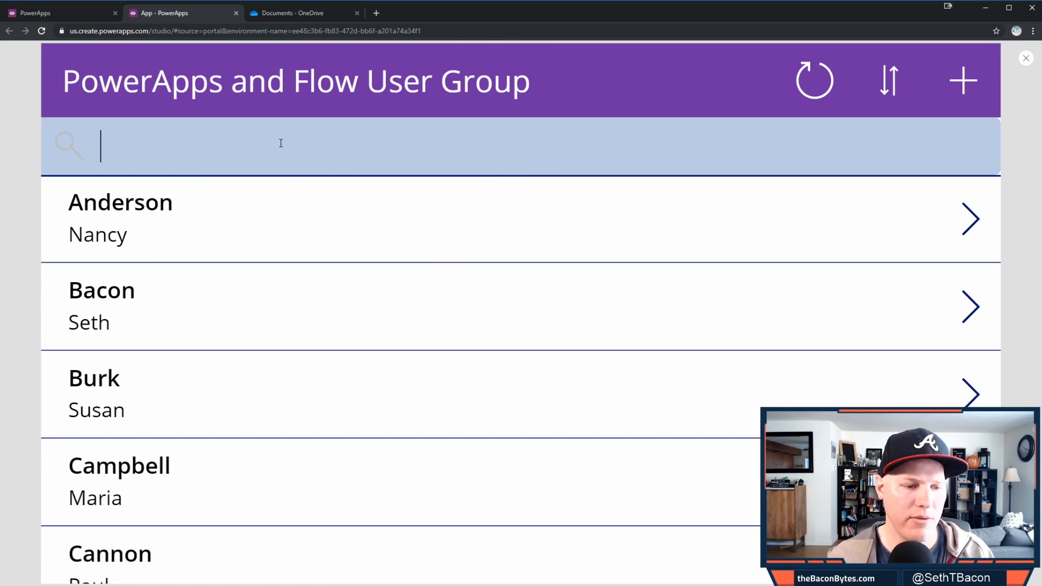
type("Mar")
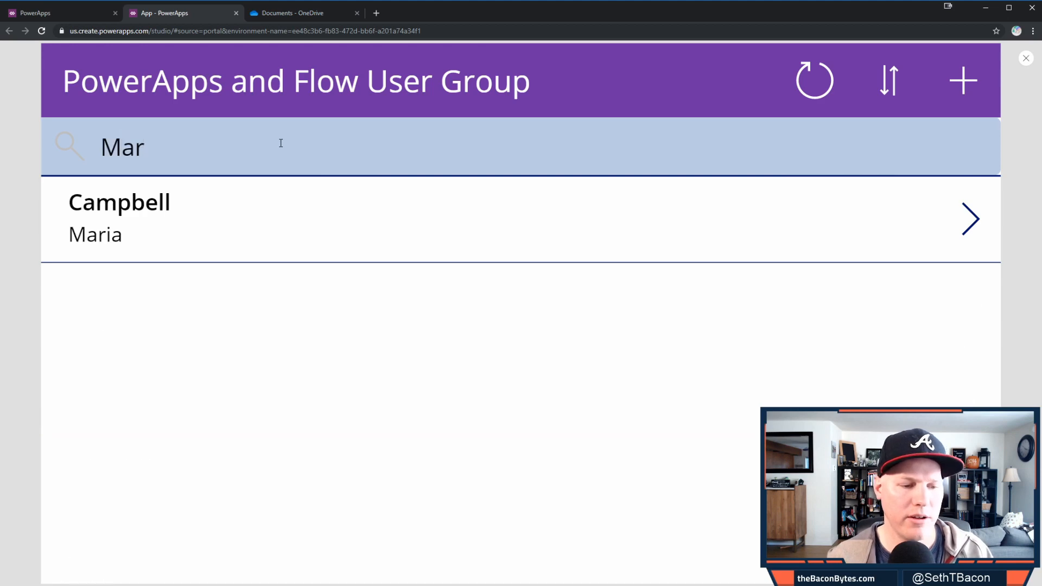
key("BackSpace")
key("BackSpace")
key("BackSpace")
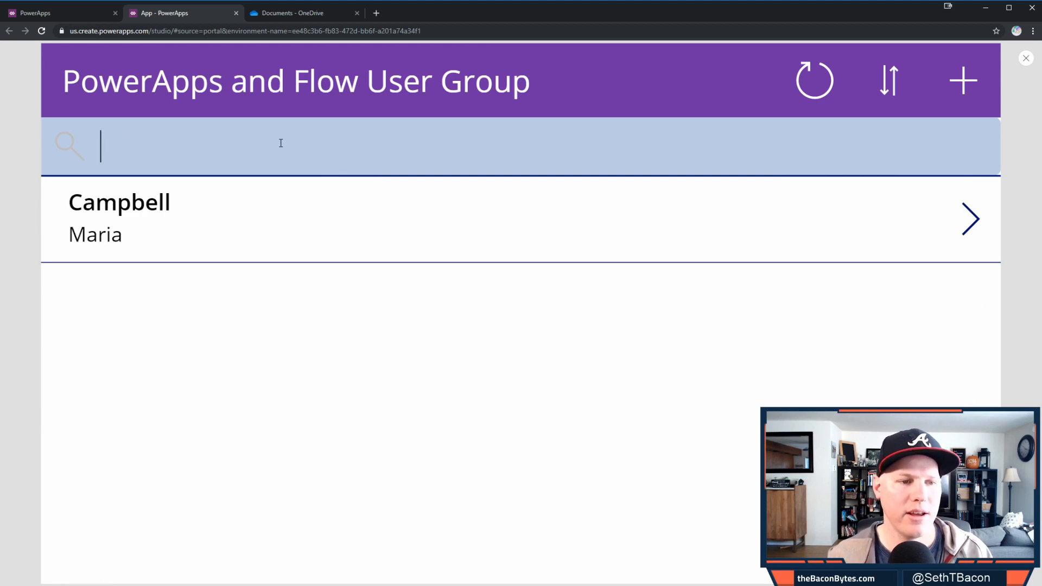
type("bu")
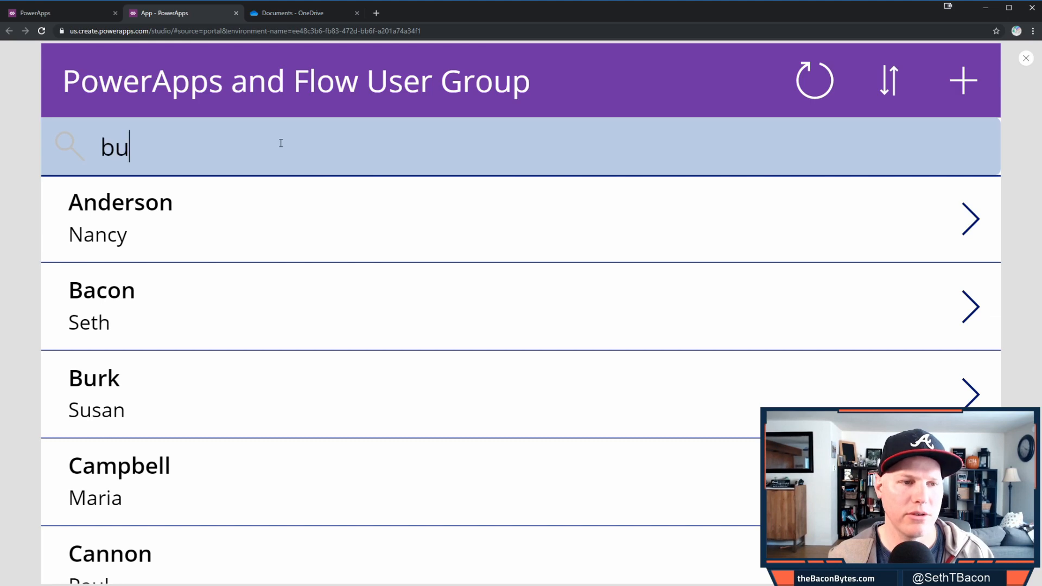
key("BackSpace")
key("BackSpace")
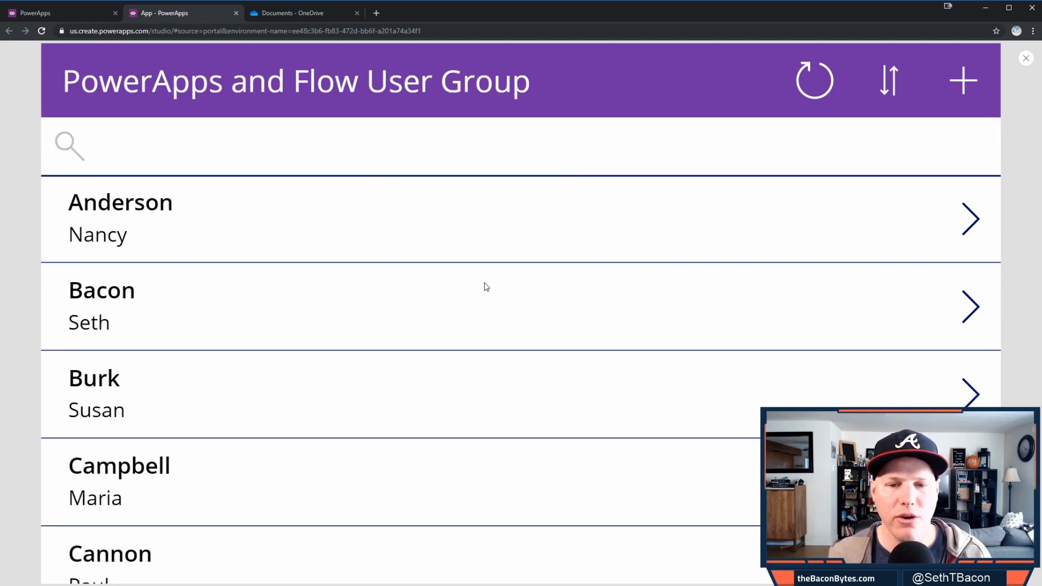
scroll(489, 293, "down", 5)
scroll(494, 308, "down", 15)
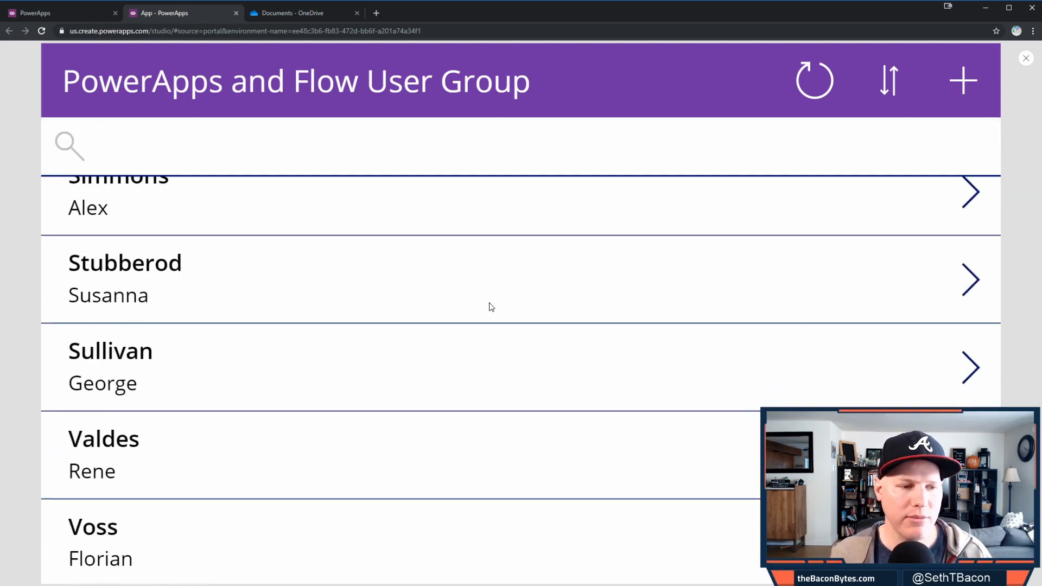
scroll(490, 326, "down", 1)
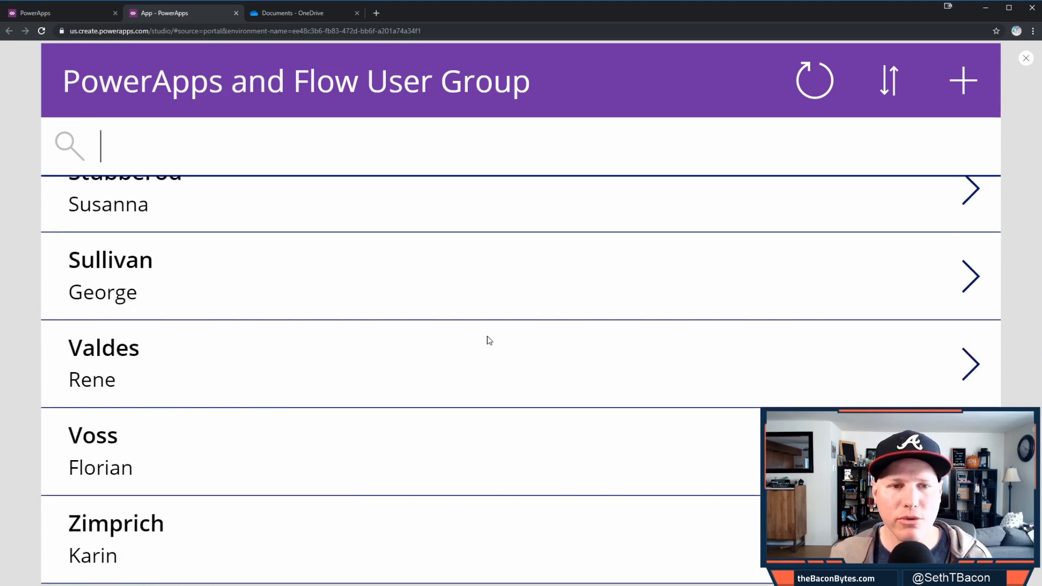
scroll(483, 345, "up", 20)
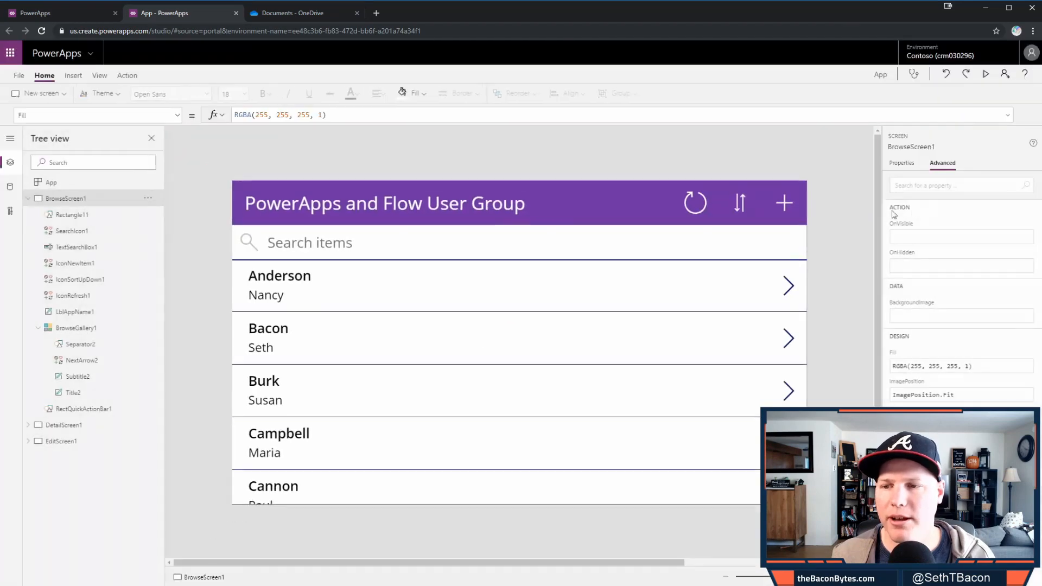
- Leave preview and open the Detail screen, inspecting the form's data source and back arrow formula
key("Escape")
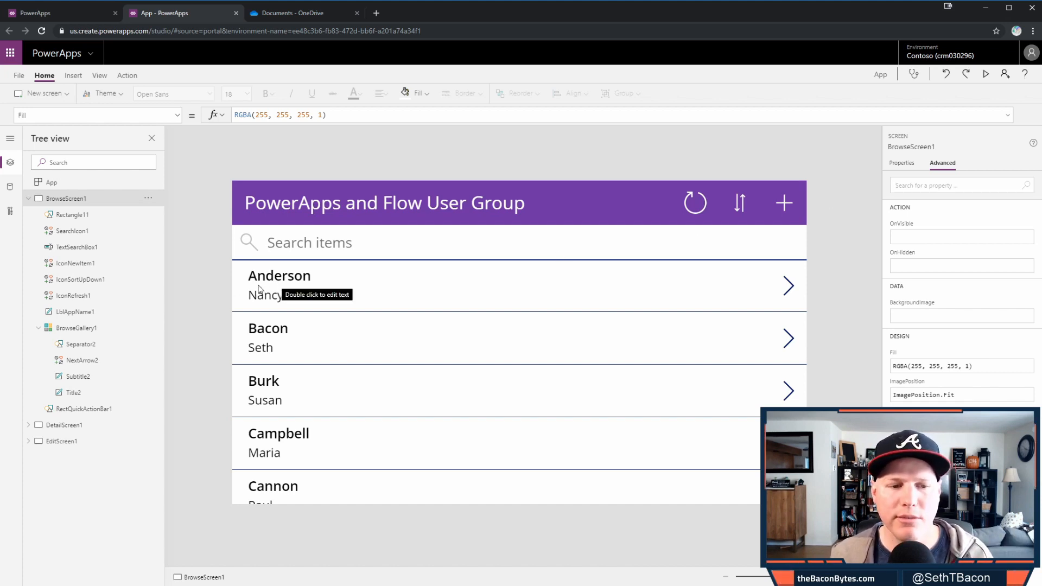
left_click(788, 286, "alt")
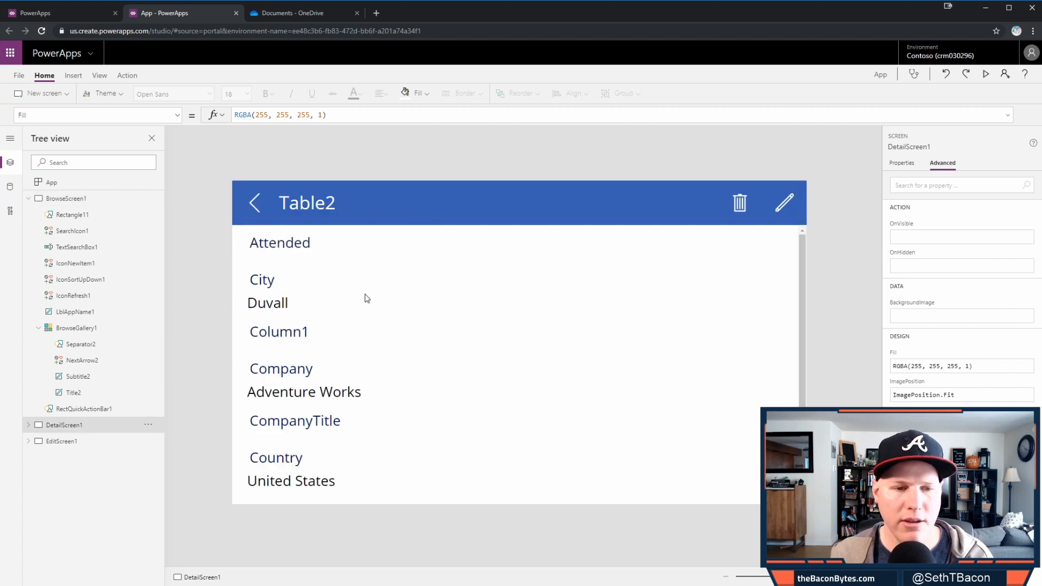
left_click(622, 427)
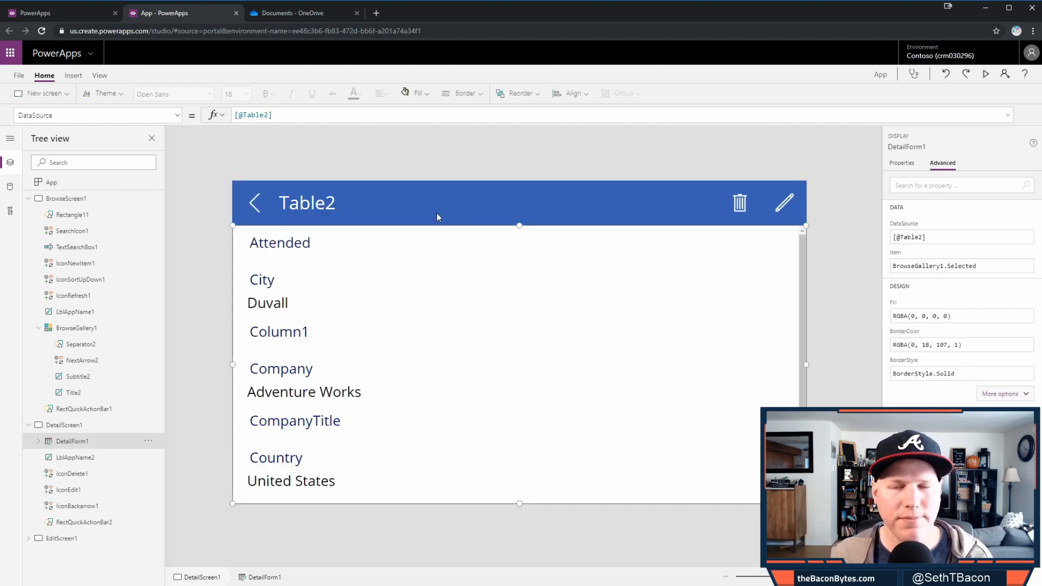
left_click(241, 216)
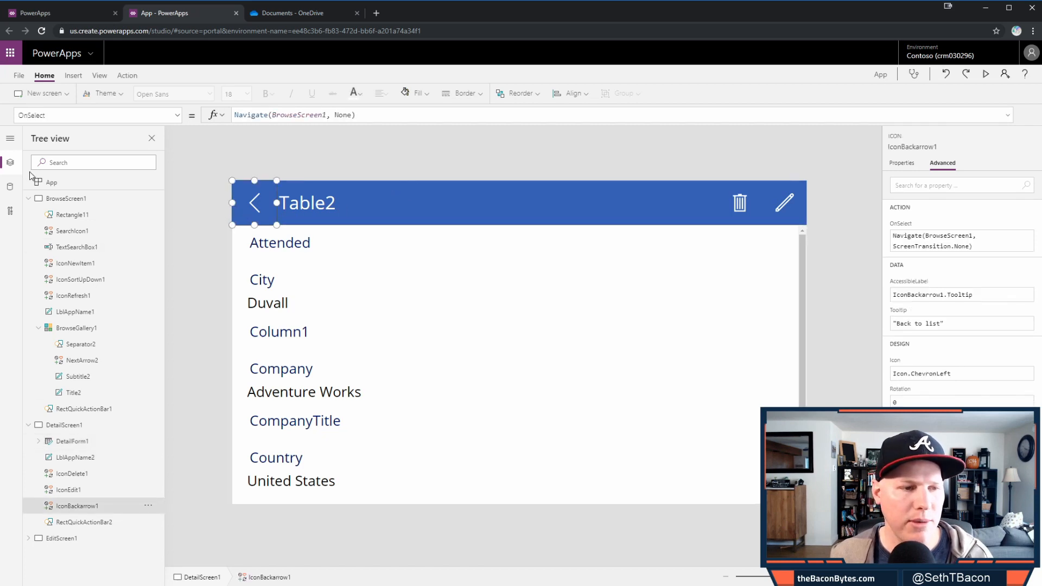
left_click(28, 199)
left_click(87, 215)
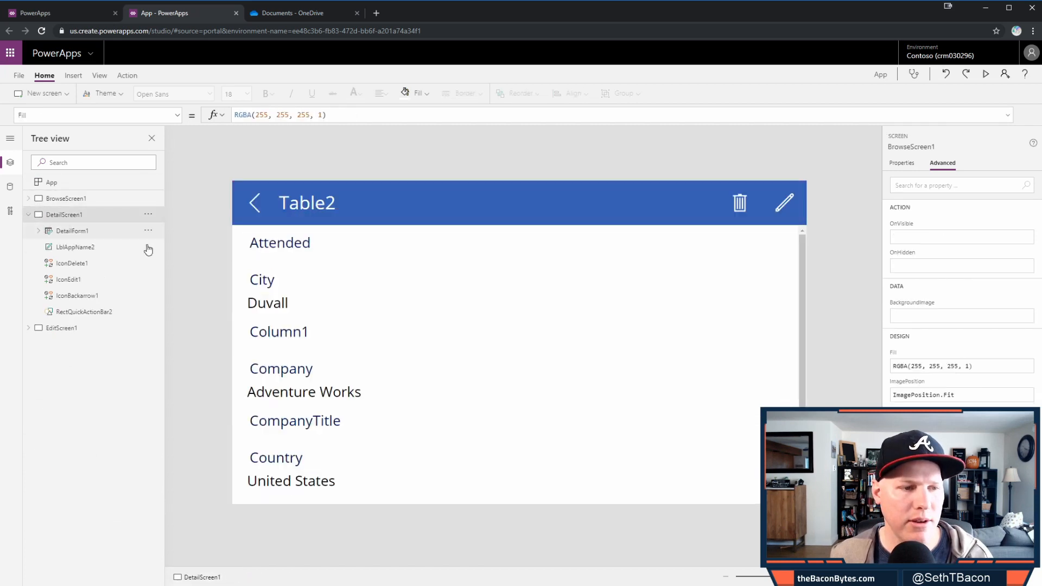
- Fill the Detail screen's header bar RectQuickActionBar2 with the purple standard colour
left_click(92, 248)
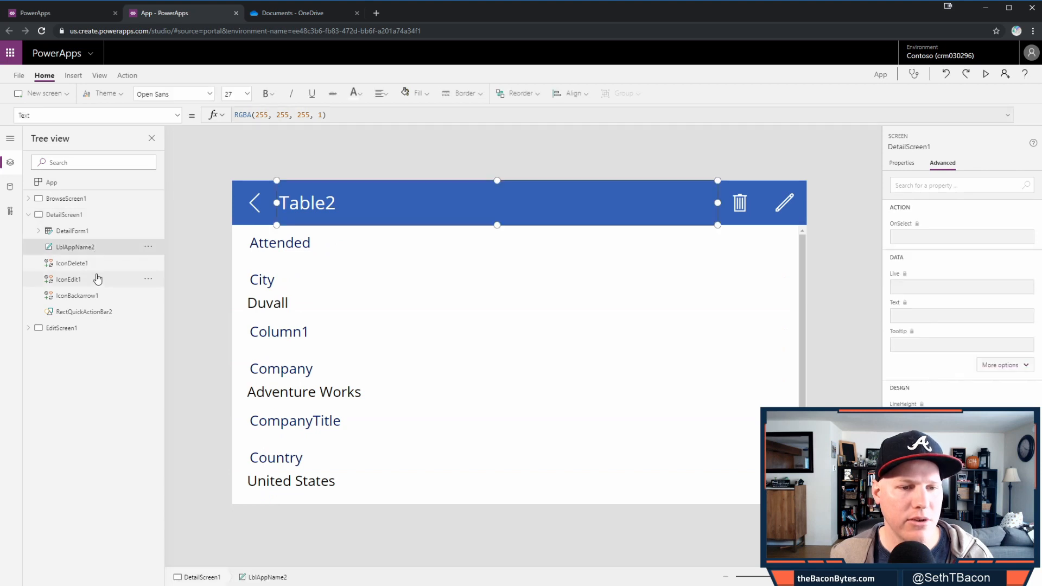
left_click(93, 311)
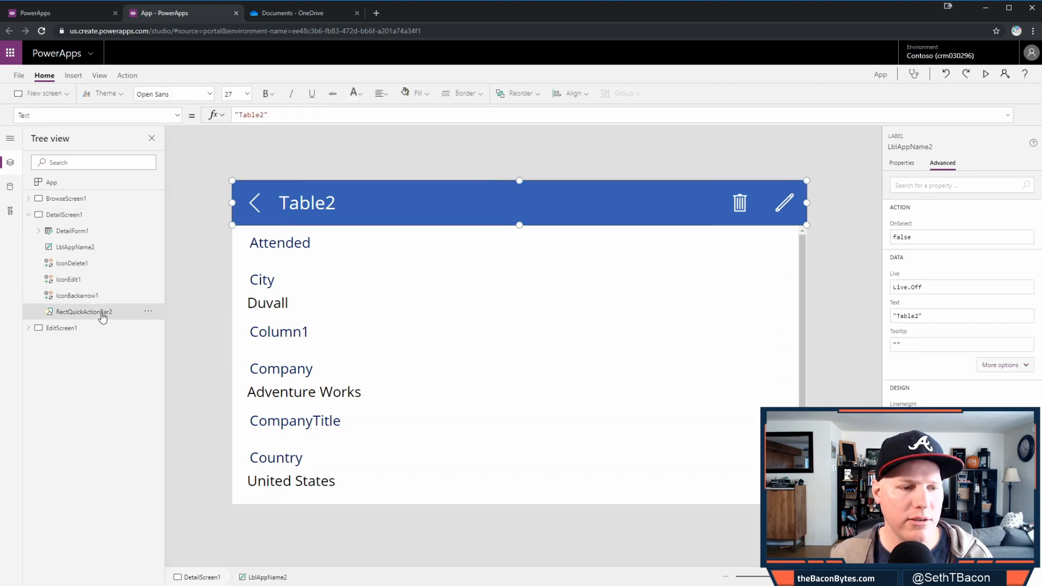
left_click(406, 93)
left_click(524, 245)
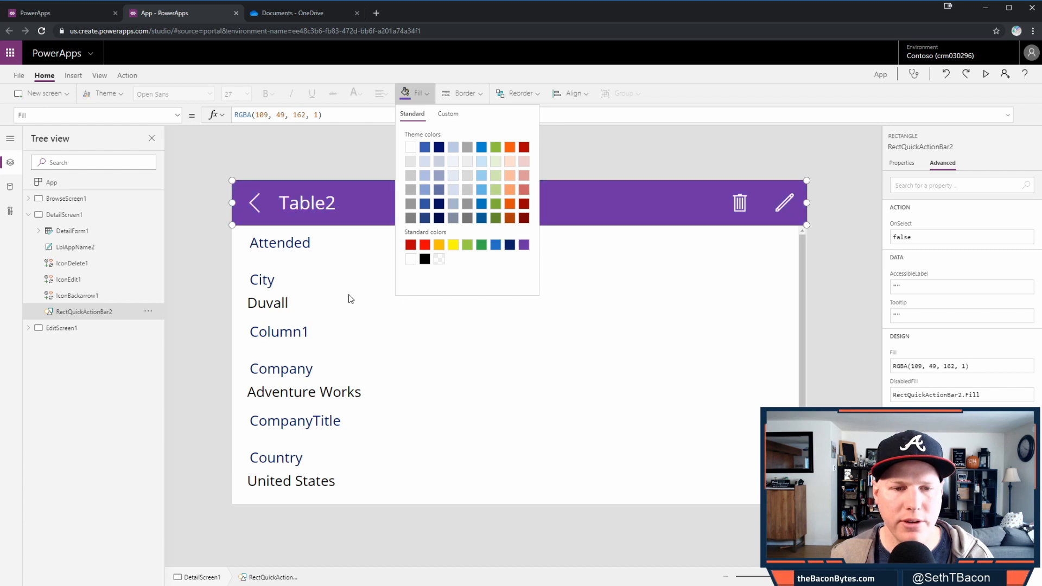
left_click(831, 260)
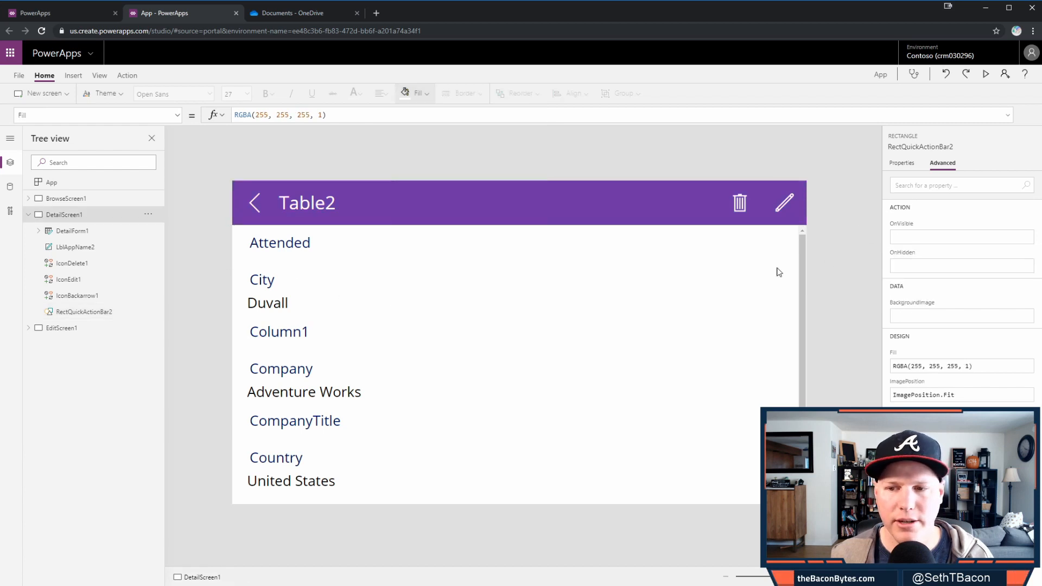
left_click(332, 204)
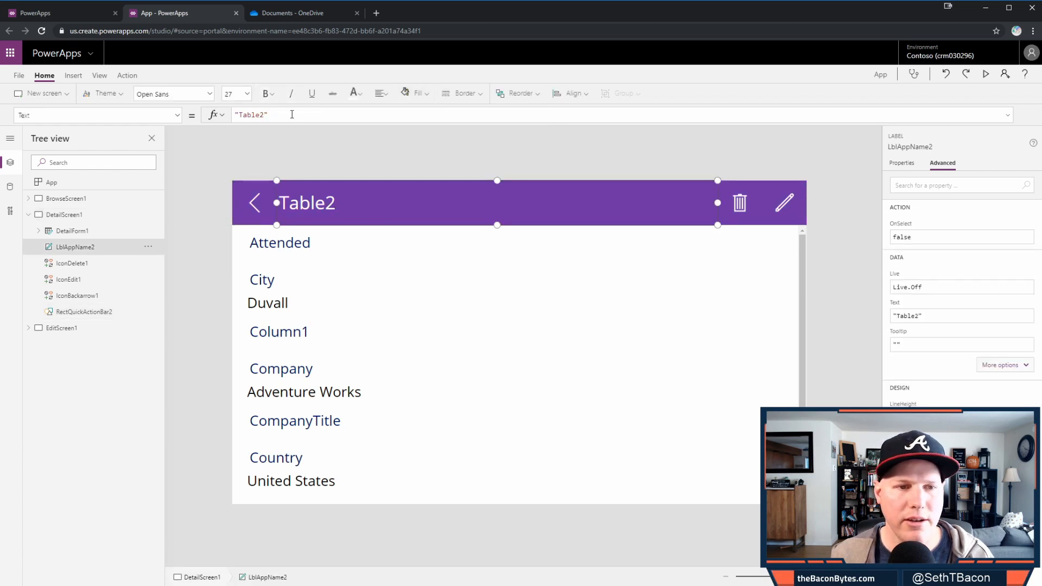
- Set LblAppName2's Text to BrowseGallery1.Selected.FirstName & " " & BrowseGallery1.Selected.LastName
left_click_drag(292, 114, 223, 119)
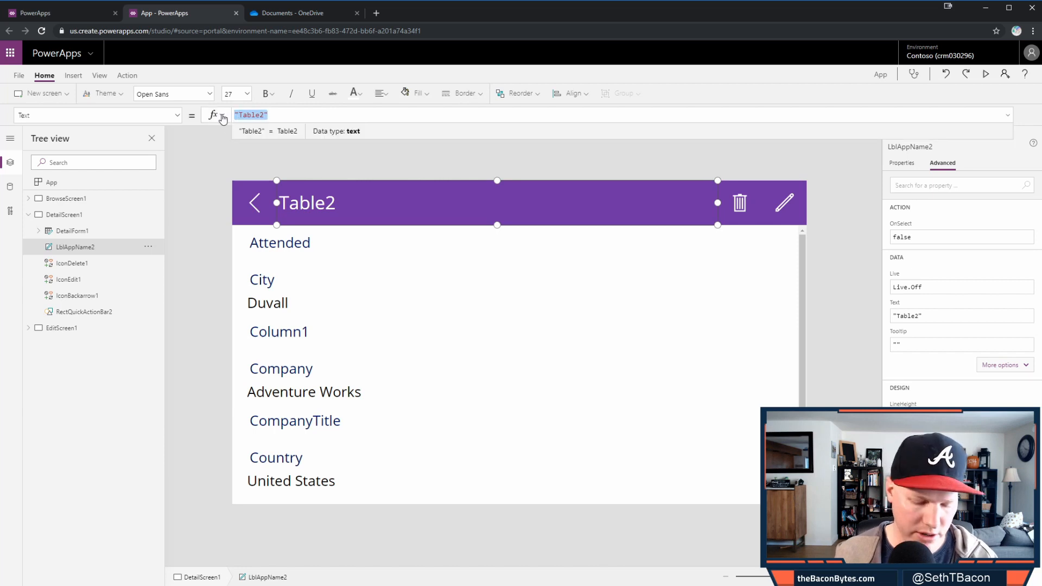
type("Bro")
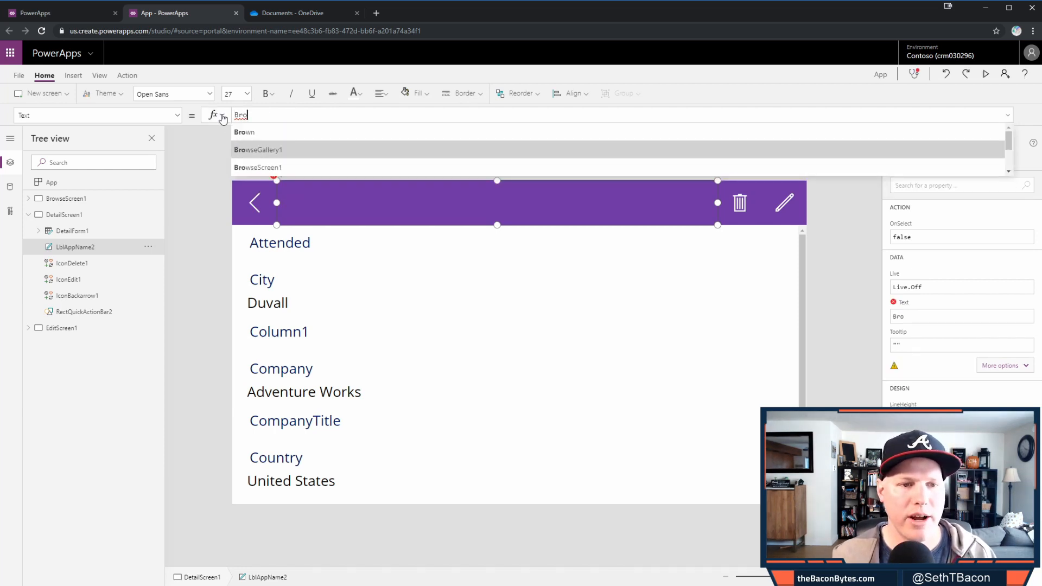
type("wseGallery1.")
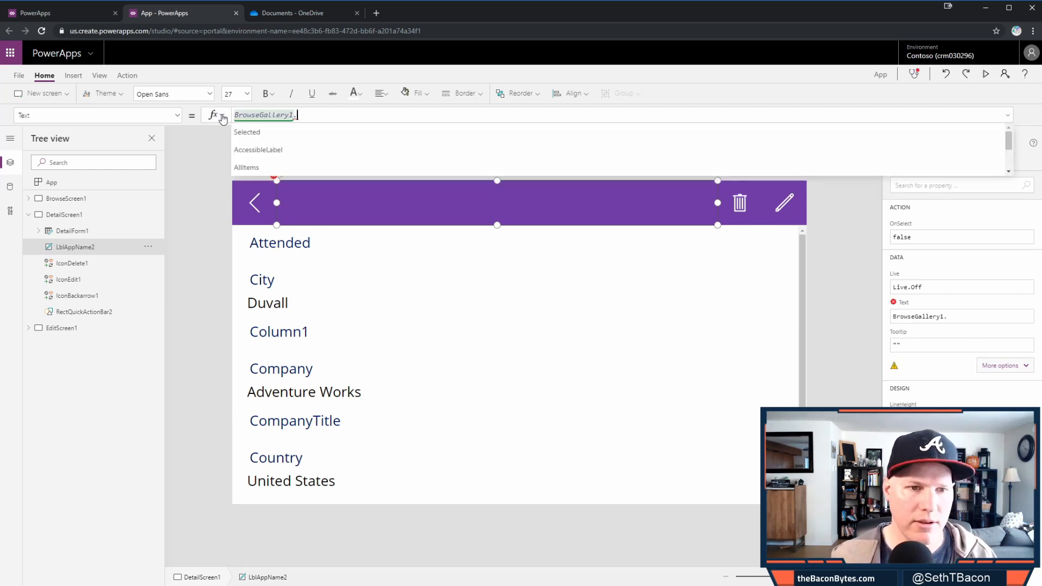
key("Tab")
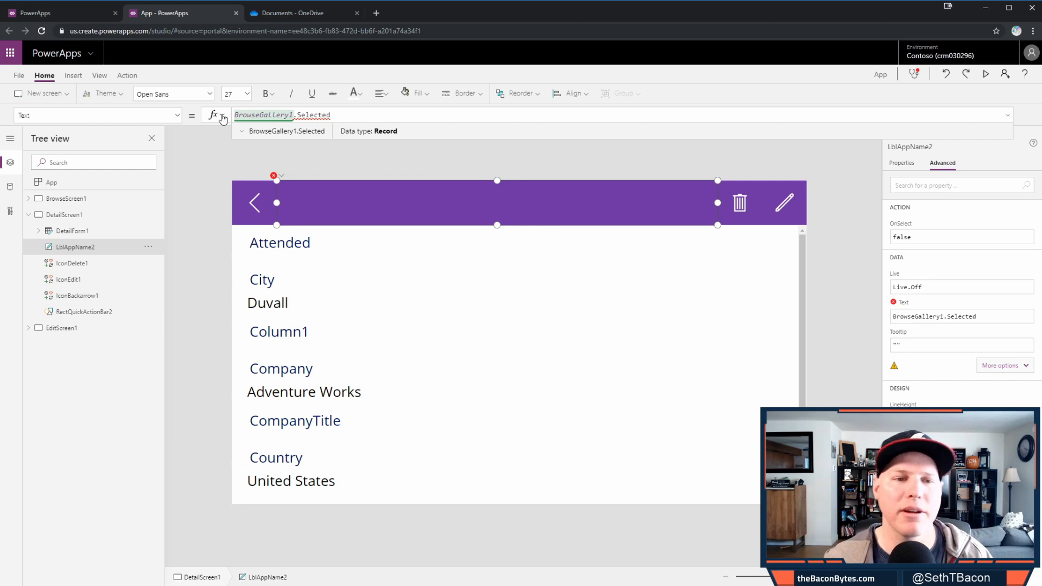
type(".")
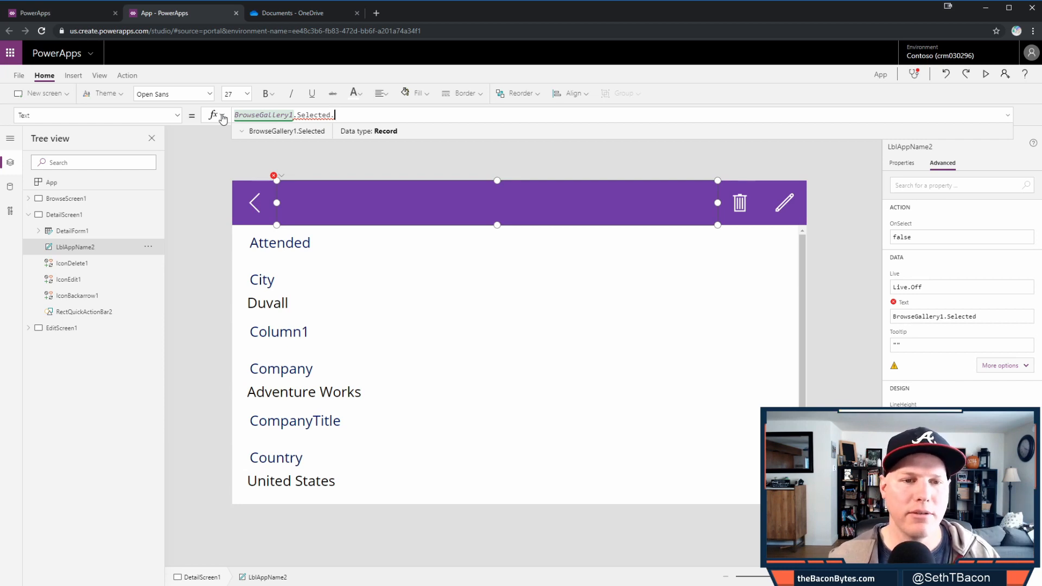
type("First")
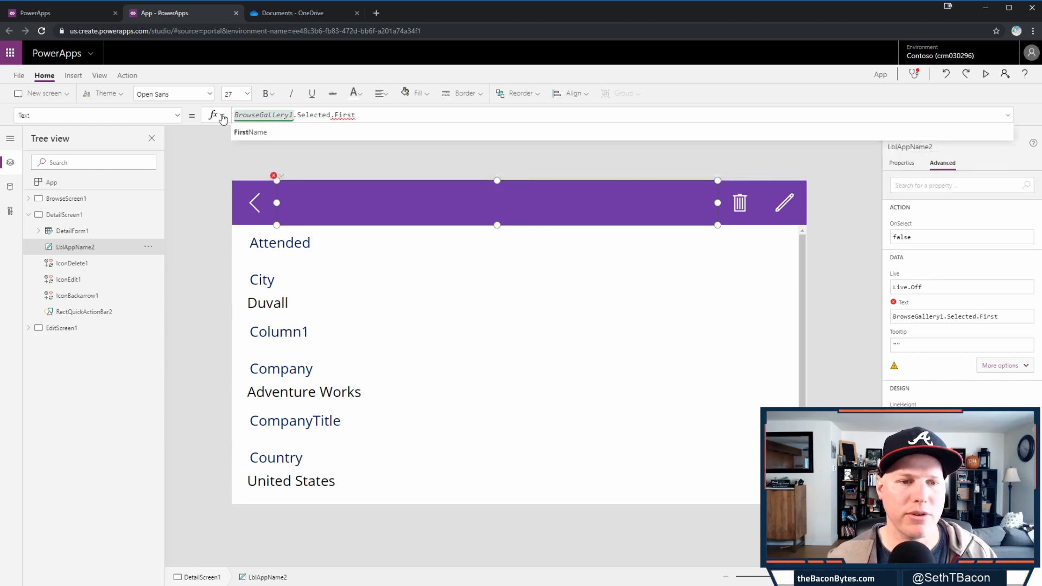
key("Tab")
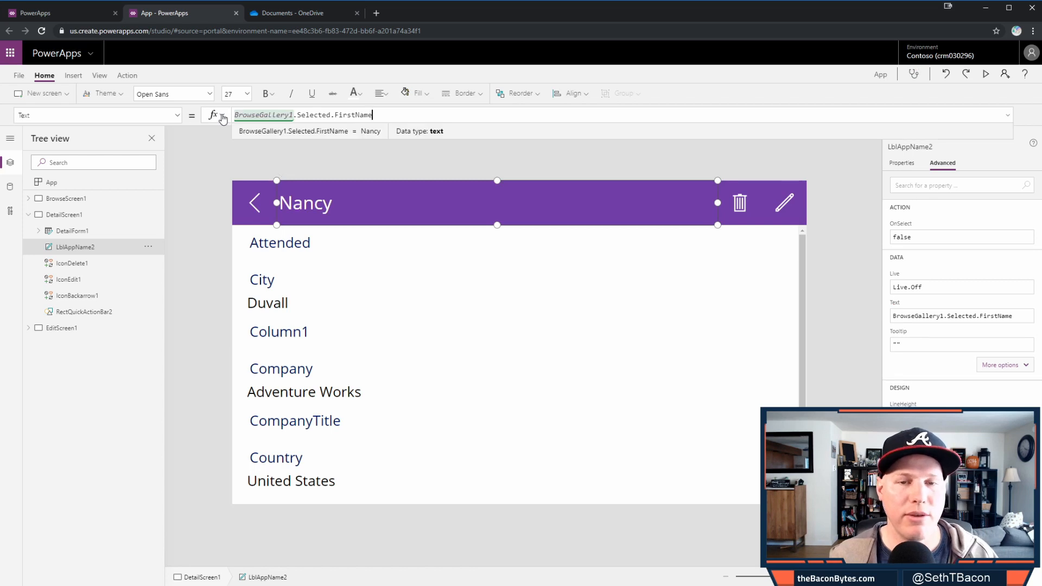
type("& ")
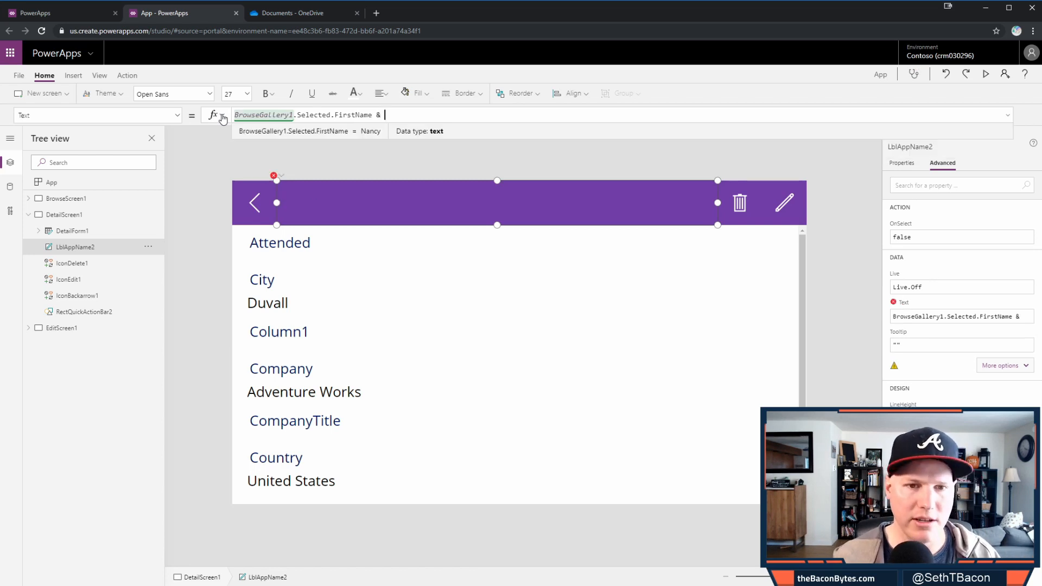
type("\" \"")
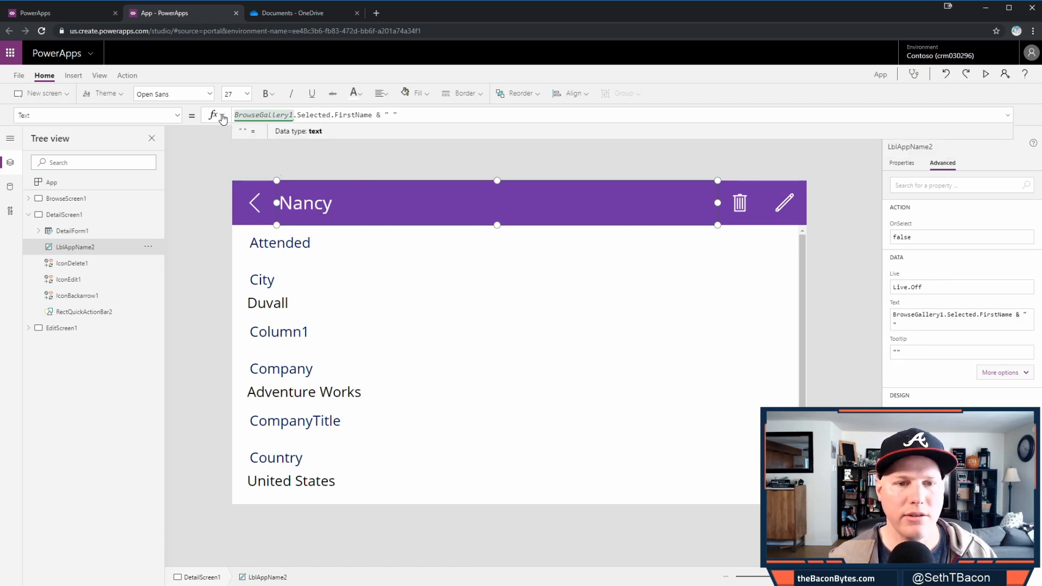
key("Home")
key("ctrl+shift+Right")
key("ctrl+shift+Right")
key("ctrl+shift+Right")
key("ctrl+shift+Right")
key("ctrl+shift+Right")
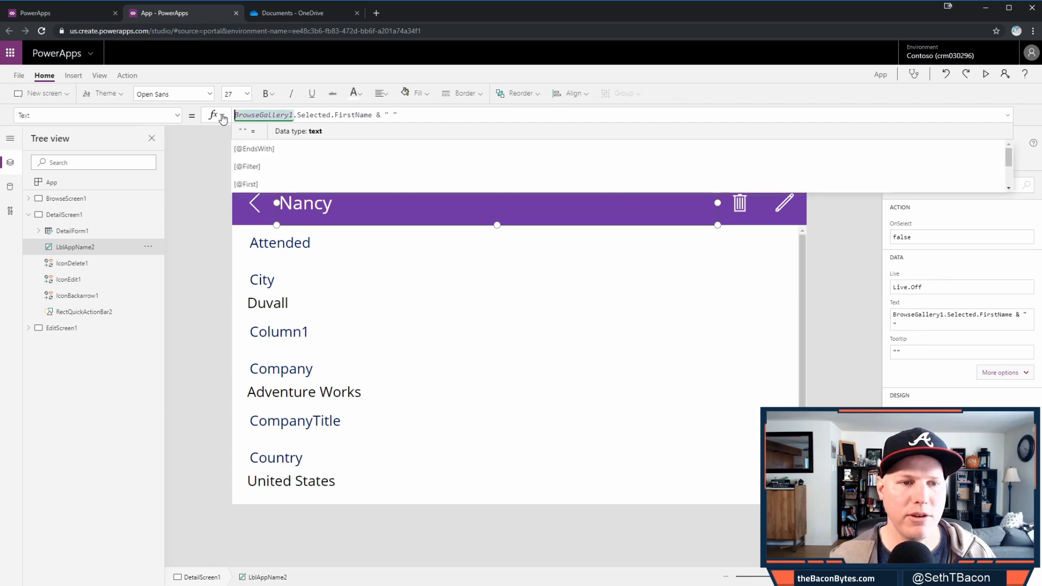
key("ctrl+shift+Left")
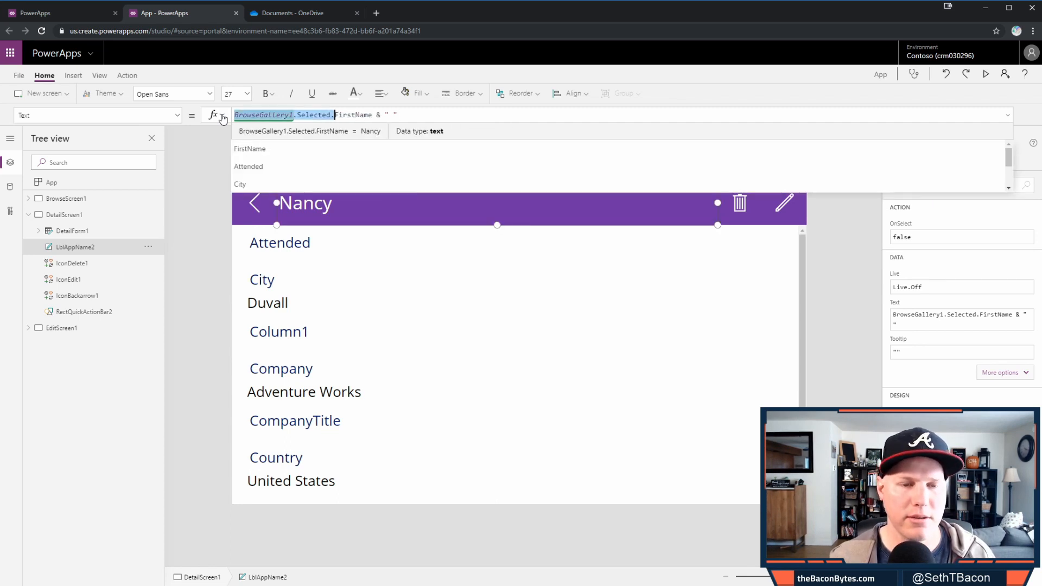
key("End")
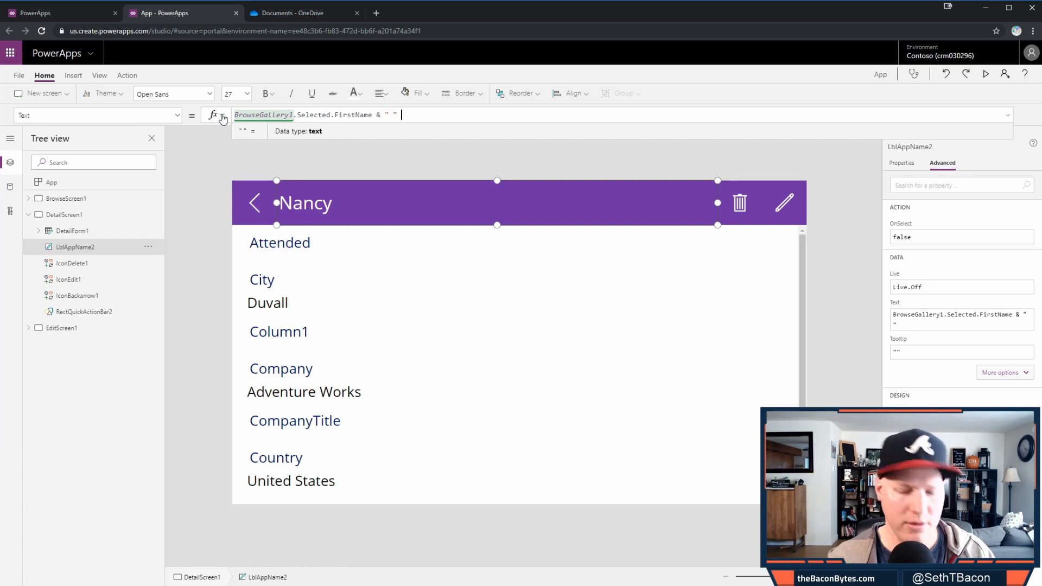
type("& BrowseGallery1.Selected.")
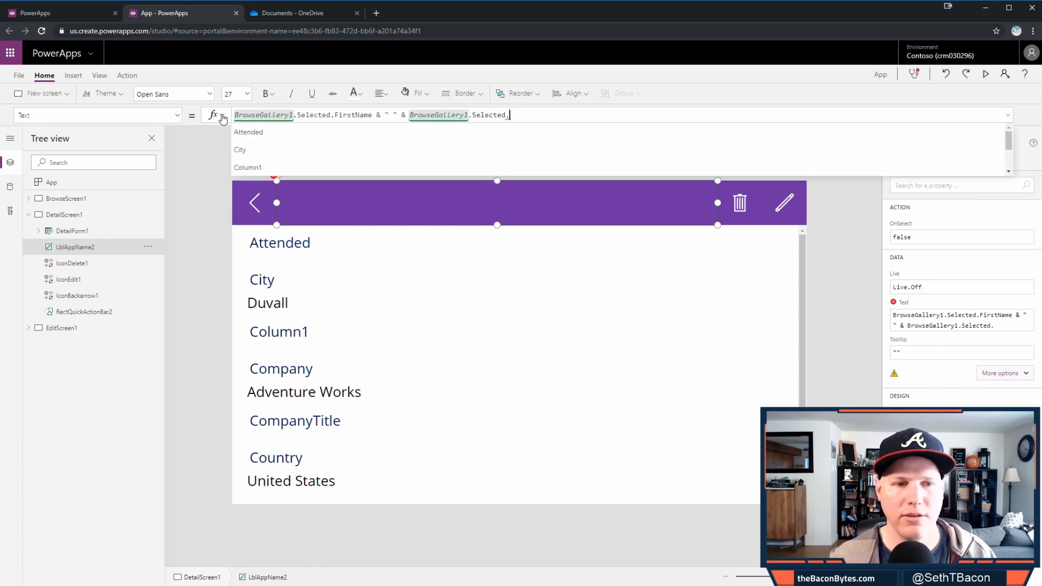
type("LastName")
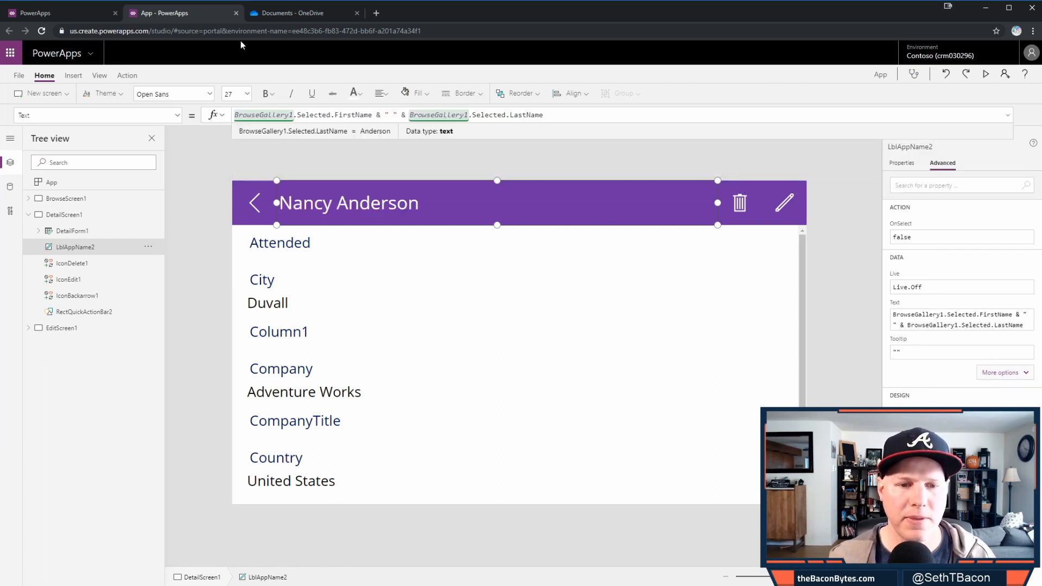
left_click(814, 241)
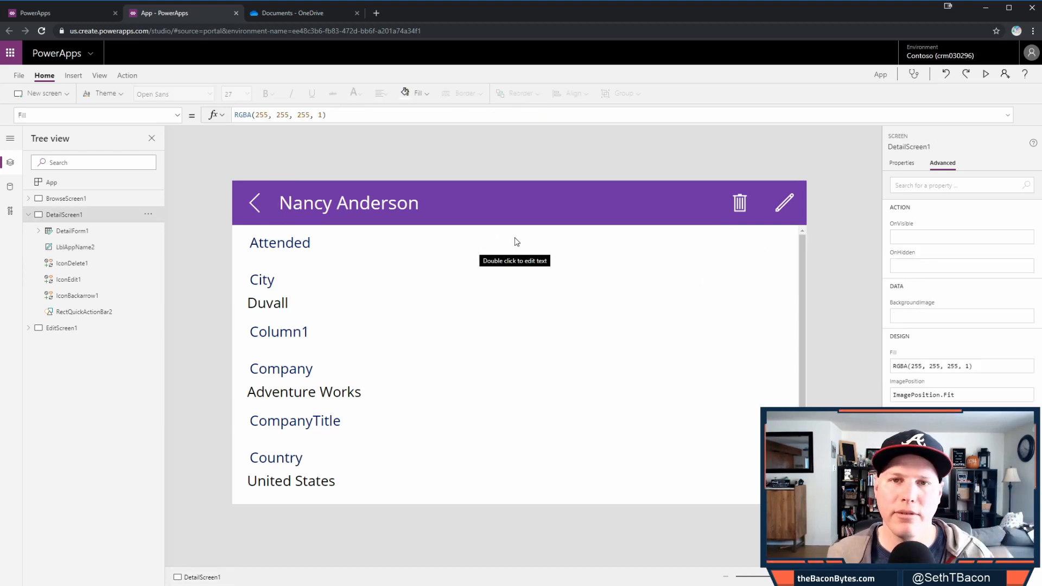
- Remove IconDelete1.Width from LblAppName2's Width formula, leaving Parent.Width - LblAppName2.X - IconEdit1.Width
left_click(745, 207)
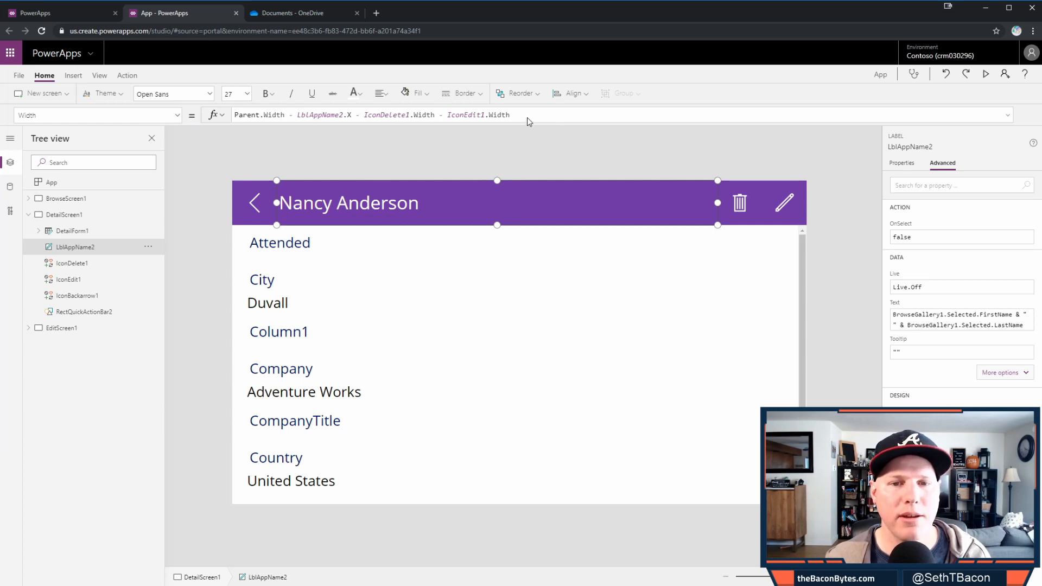
left_click(550, 114)
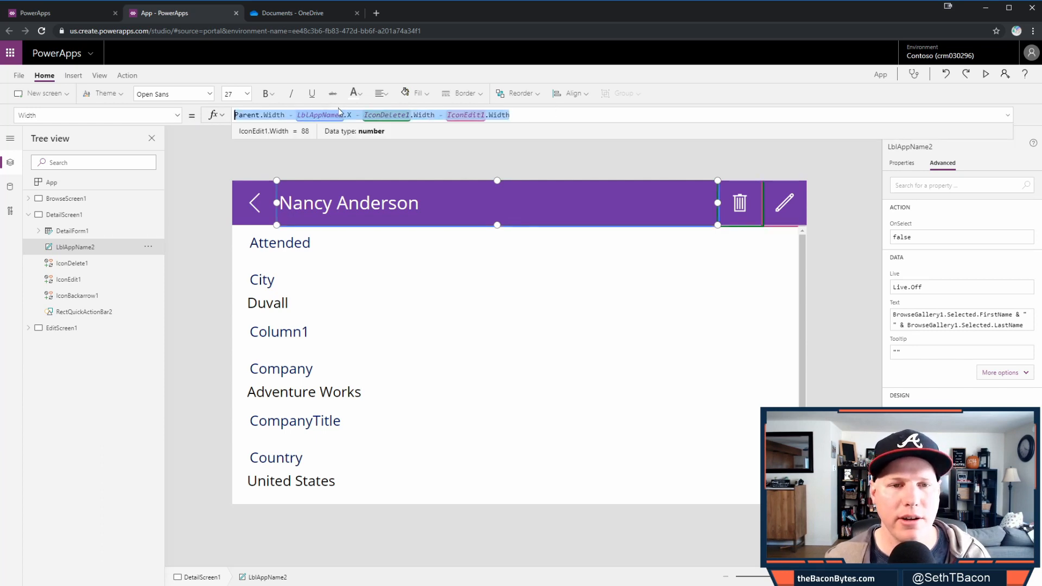
left_click(365, 116)
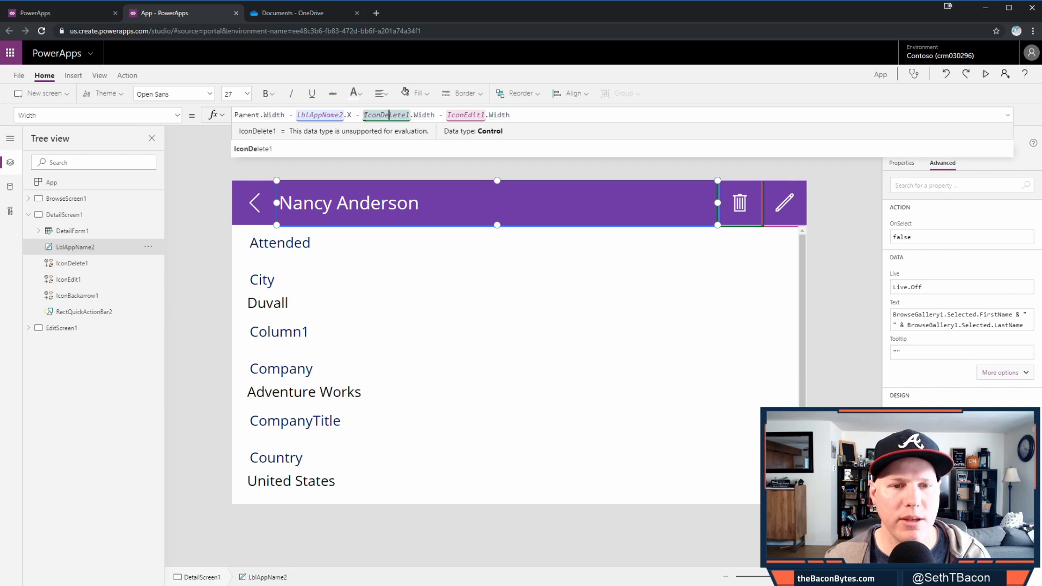
left_click_drag(364, 116, 439, 115)
key("BackSpace")
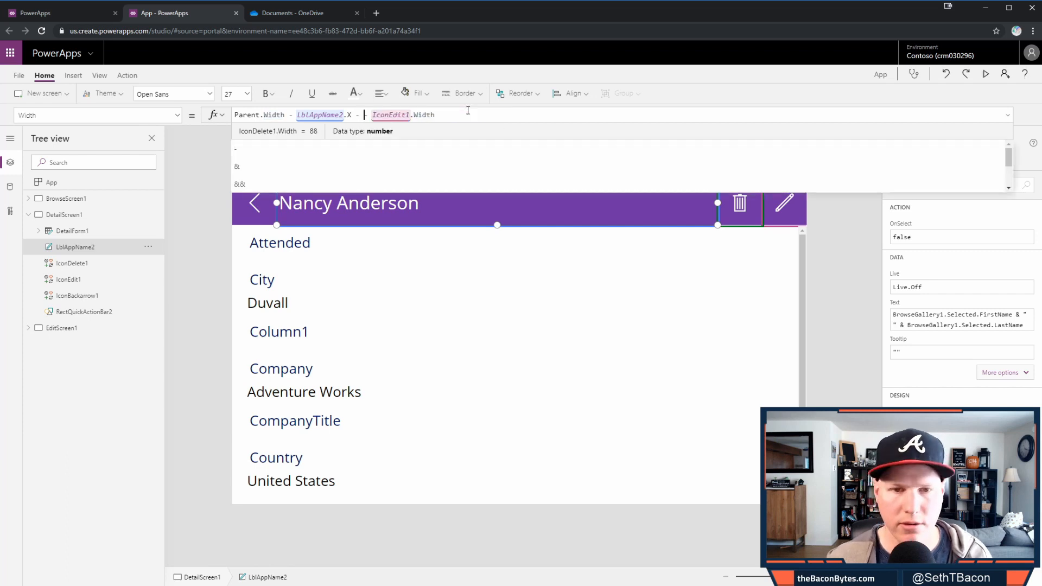
key("BackSpace")
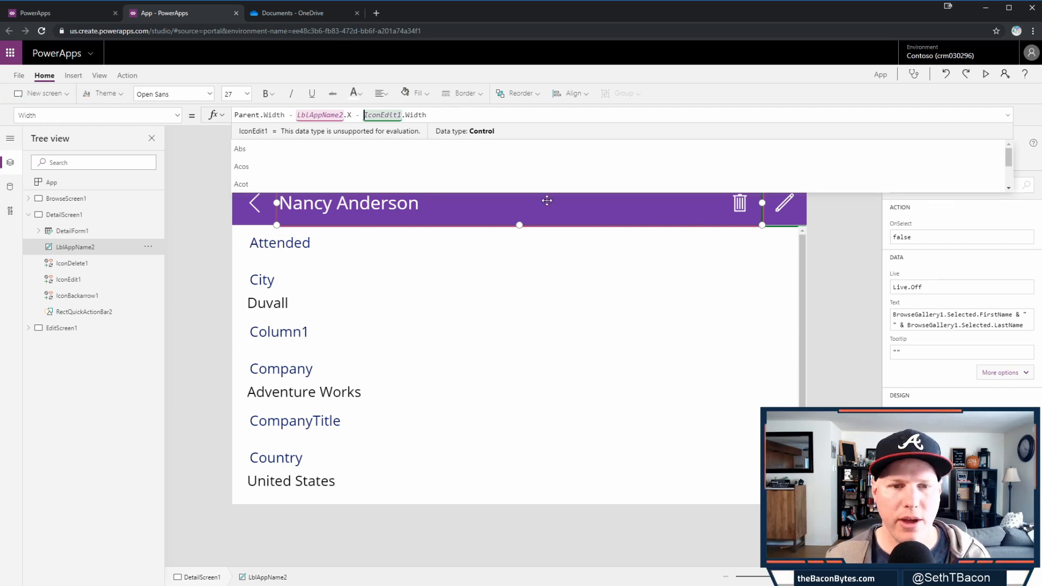
left_click(826, 247)
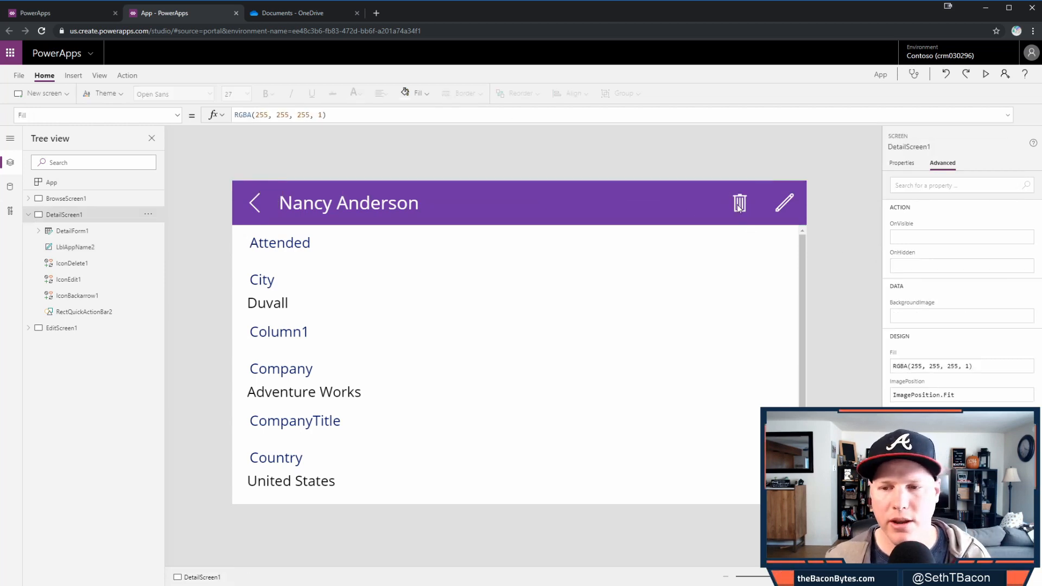
- Select the header name label, then the edit, back arrow and delete icons in turn
left_click(739, 210)
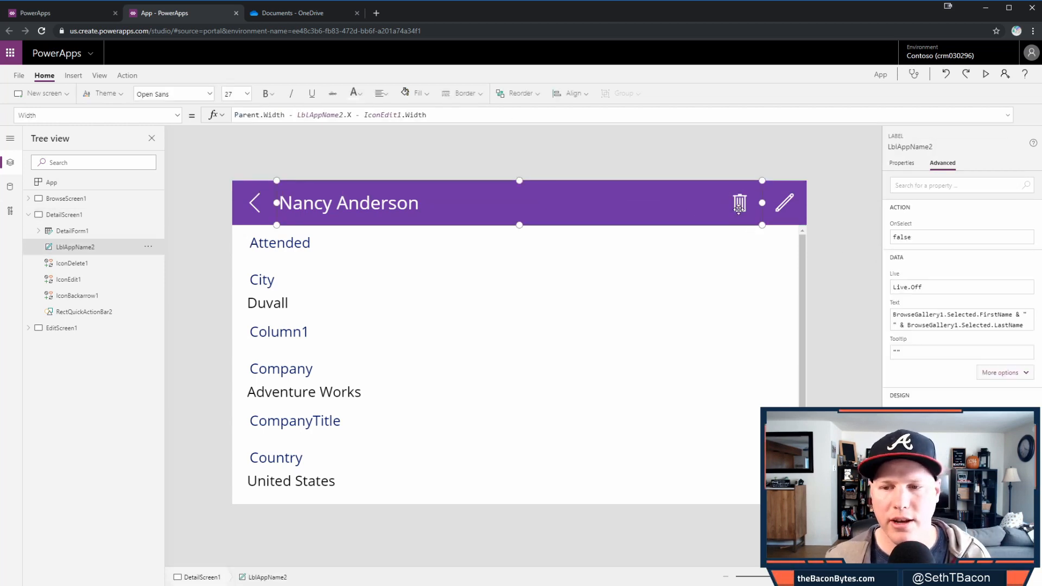
left_click(87, 280)
left_click(105, 296)
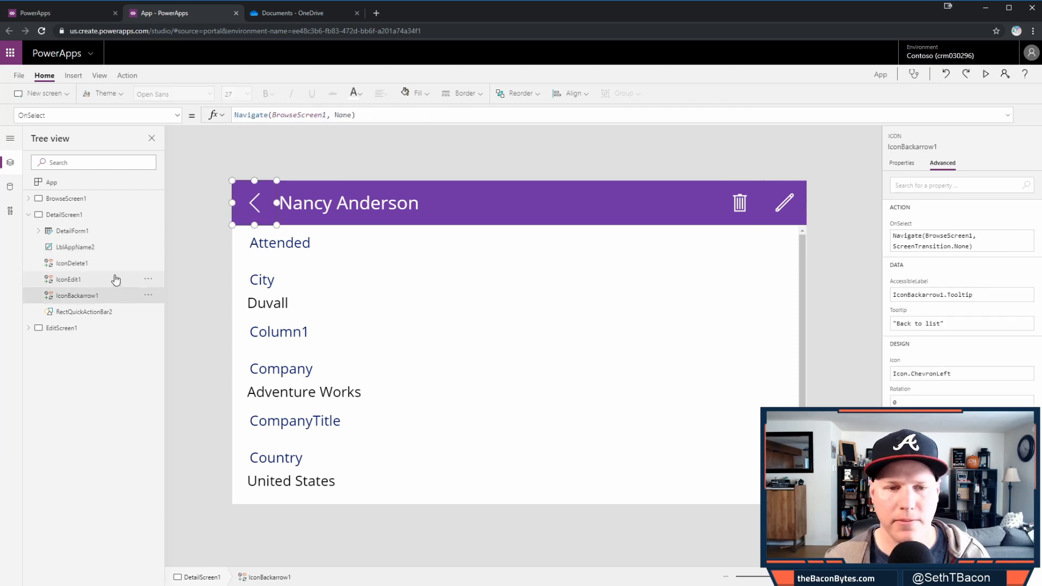
left_click(94, 264)
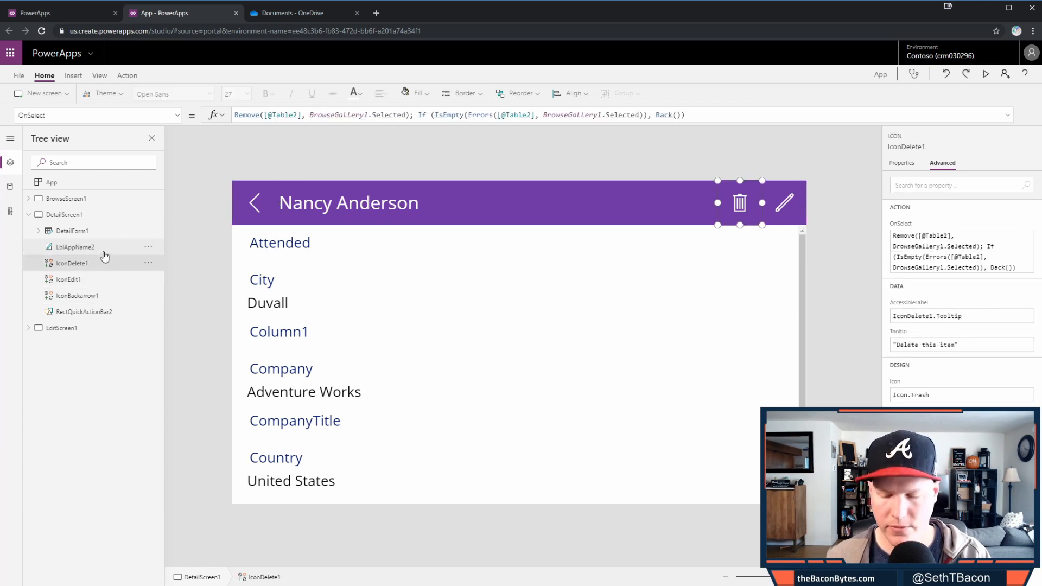
- Remove the delete icon from the detail header and set DetailForm1 to 2 columns
key("Delete")
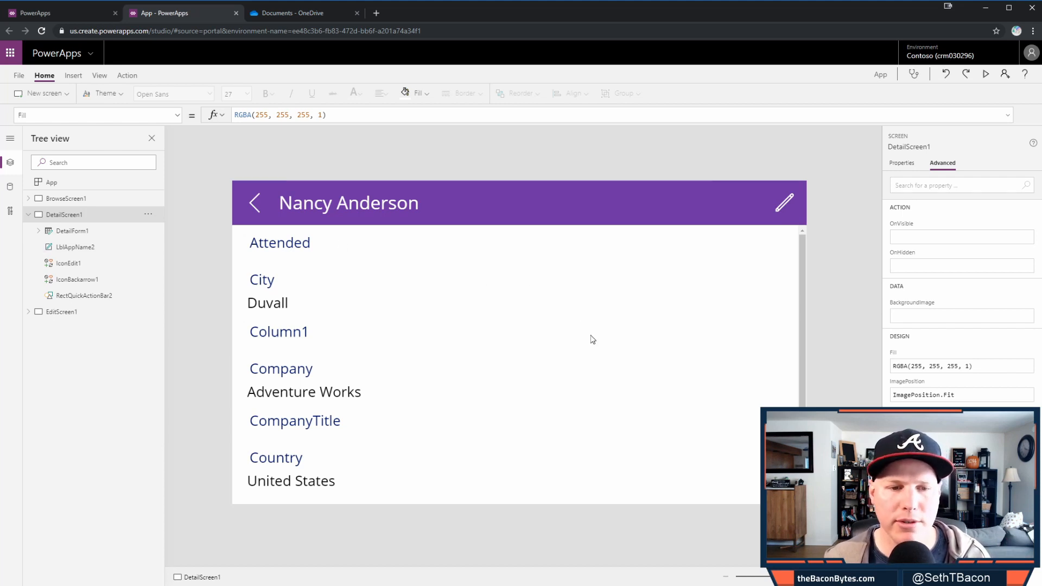
left_click(591, 380)
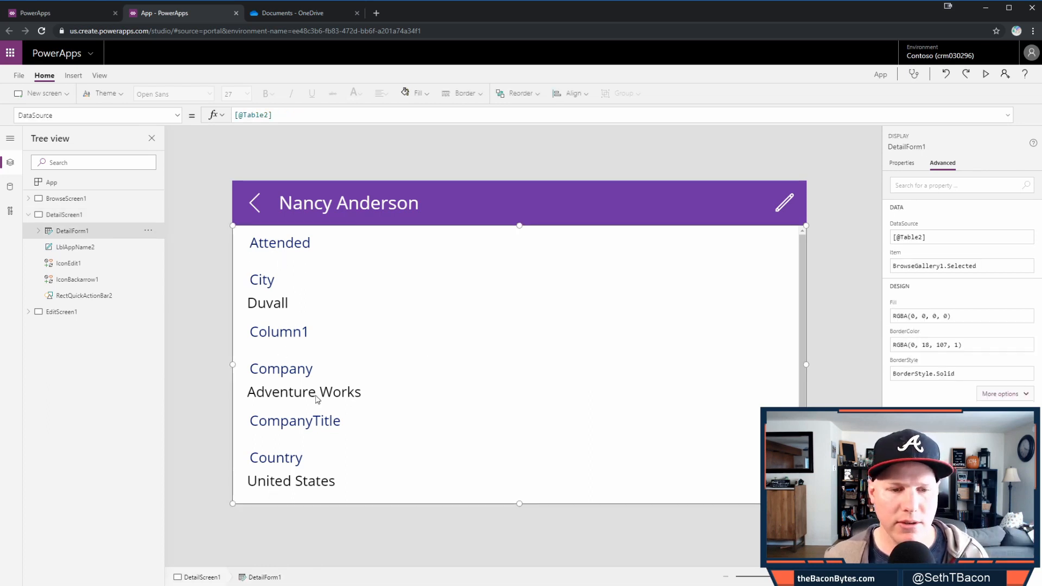
left_click(912, 164)
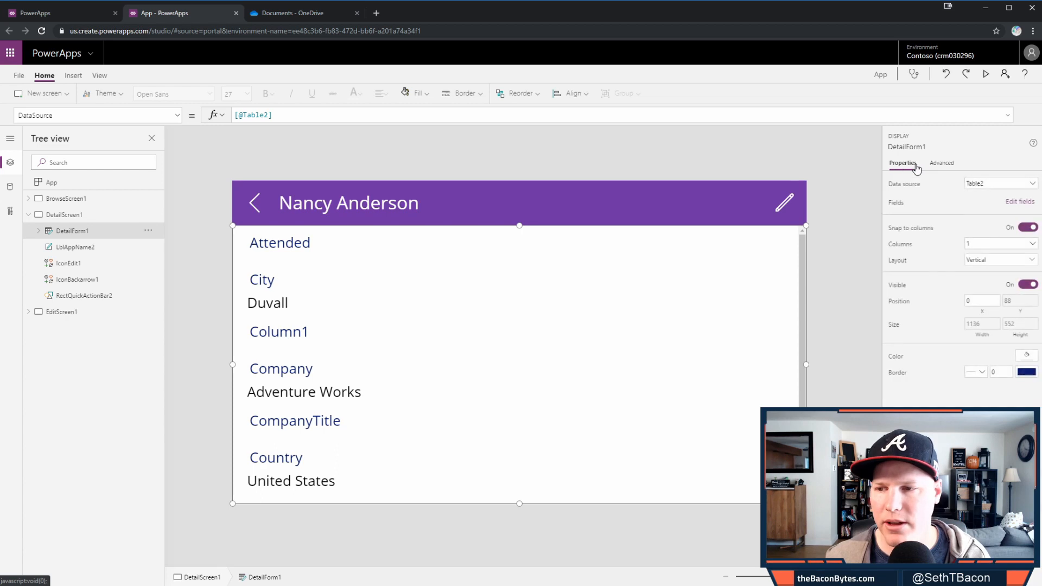
left_click(1003, 249)
left_click(997, 267)
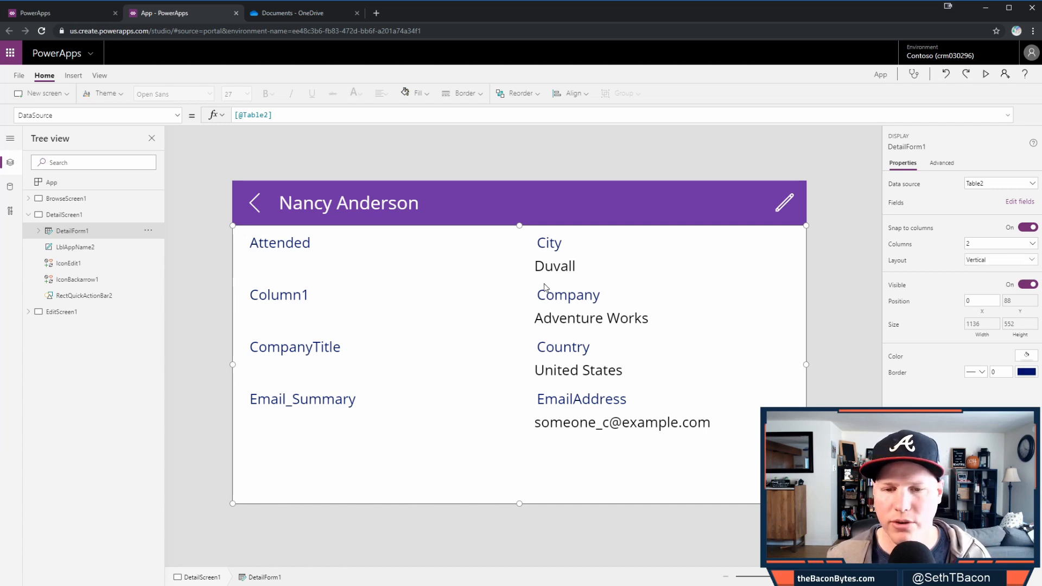
- Try the Horizontal layout on the detail form, then switch it back to Vertical
left_click(986, 260)
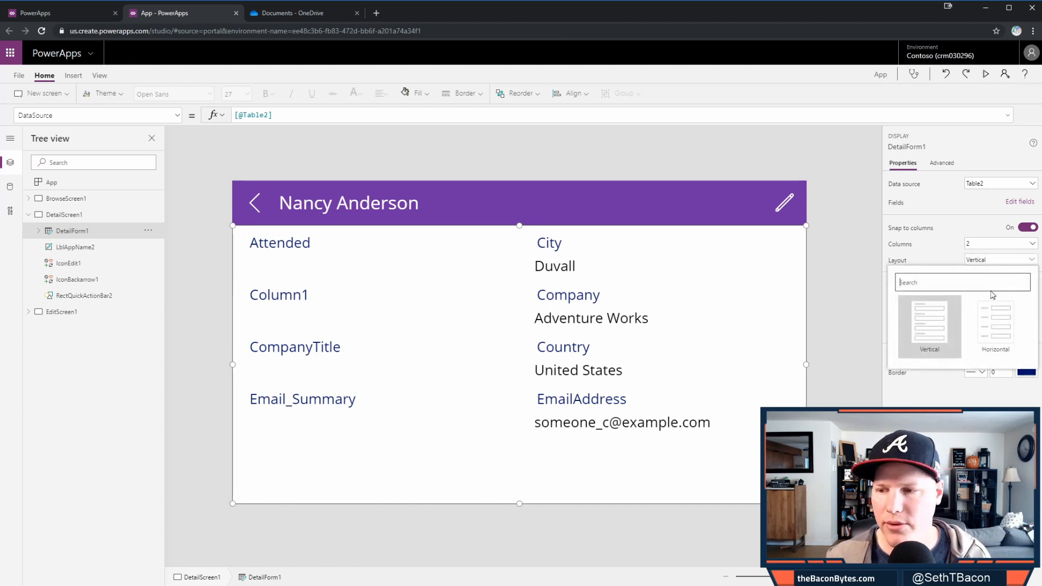
left_click(997, 323)
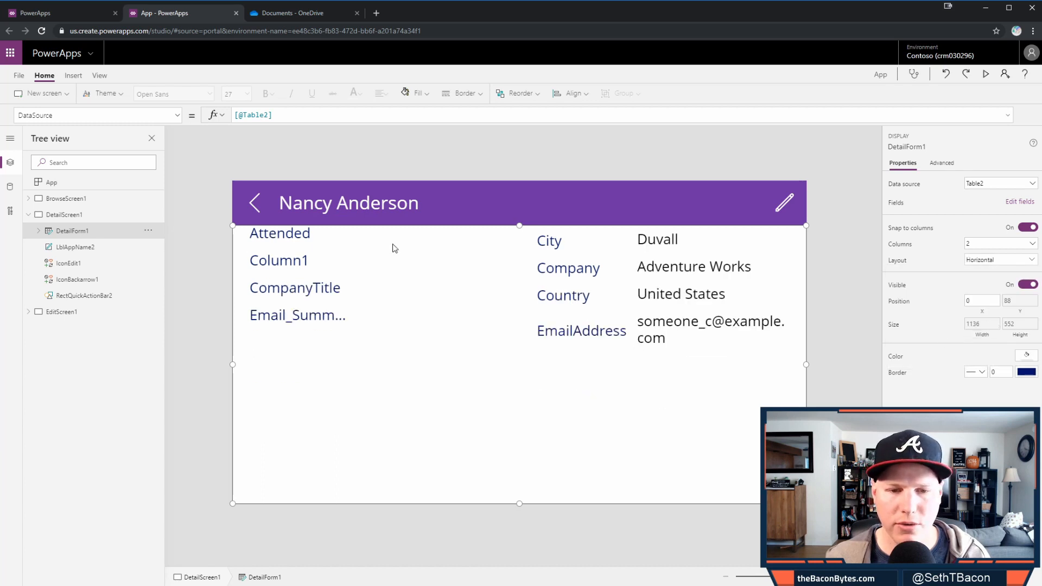
left_click(974, 260)
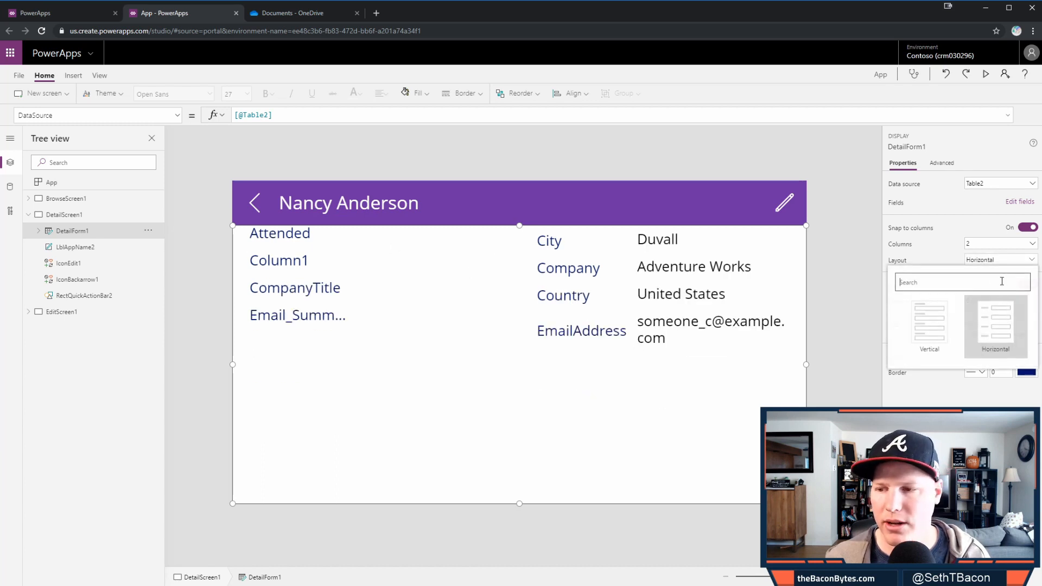
left_click(931, 326)
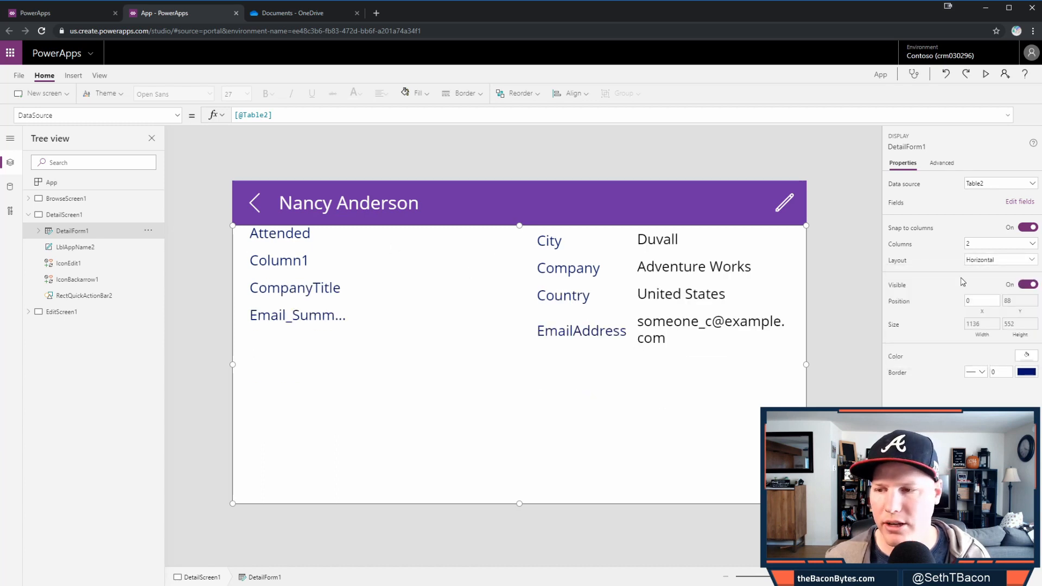
- Remove Attended from the detail form and add FirstName and LastName at the top
left_click(1019, 202)
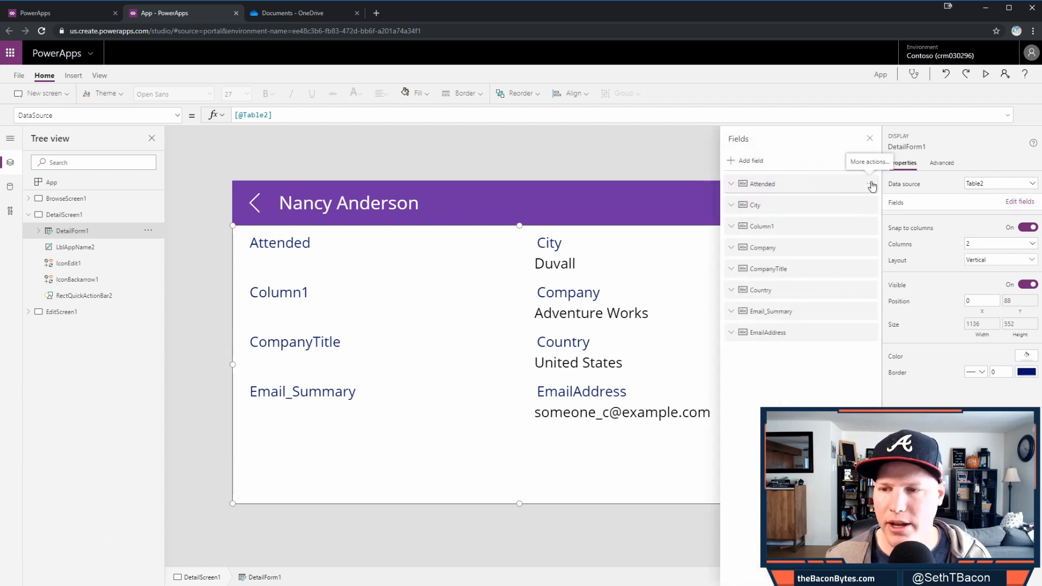
left_click(869, 184)
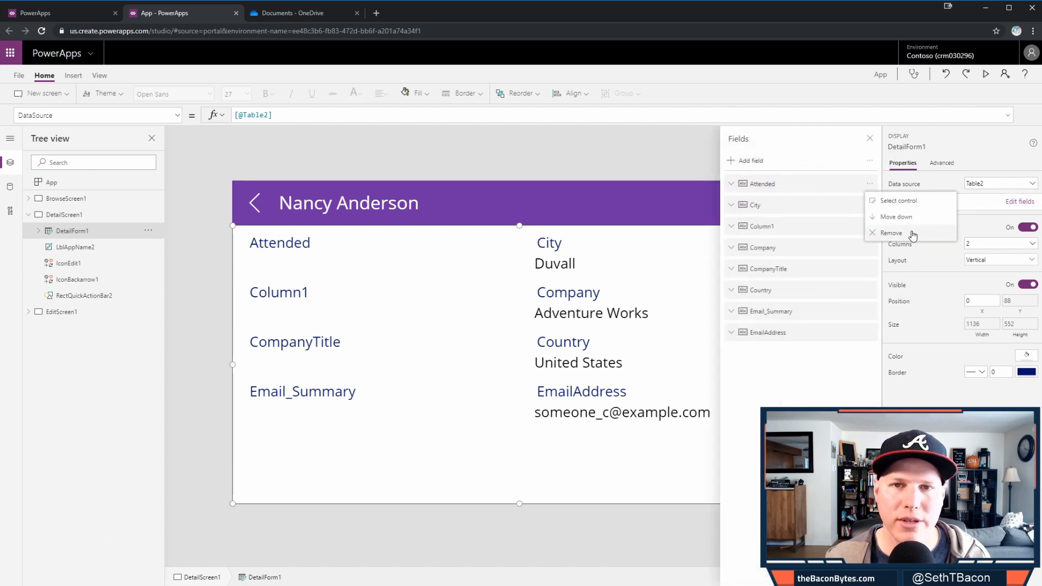
left_click(913, 234)
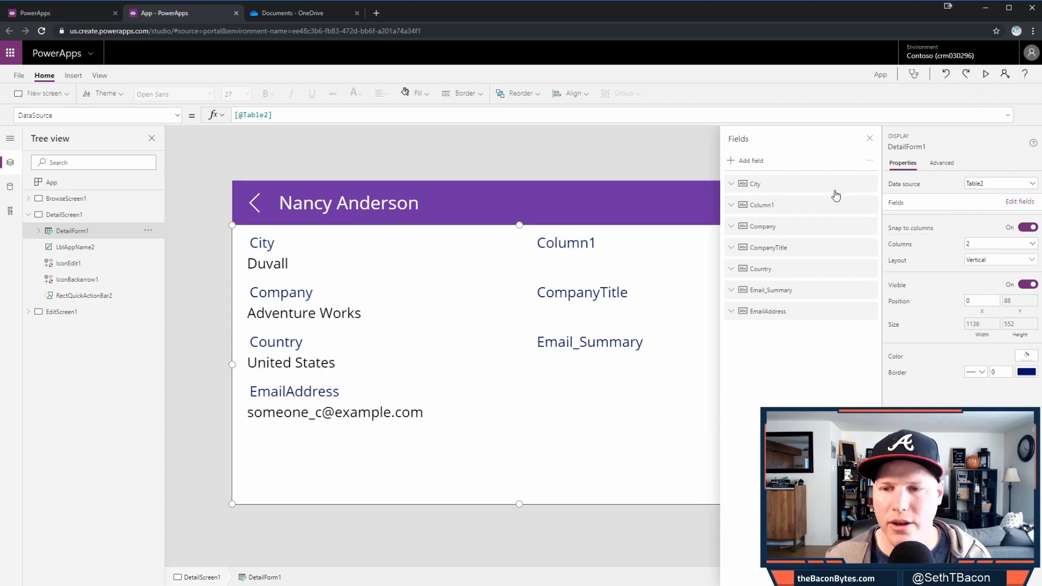
left_click(752, 161)
left_click(780, 246)
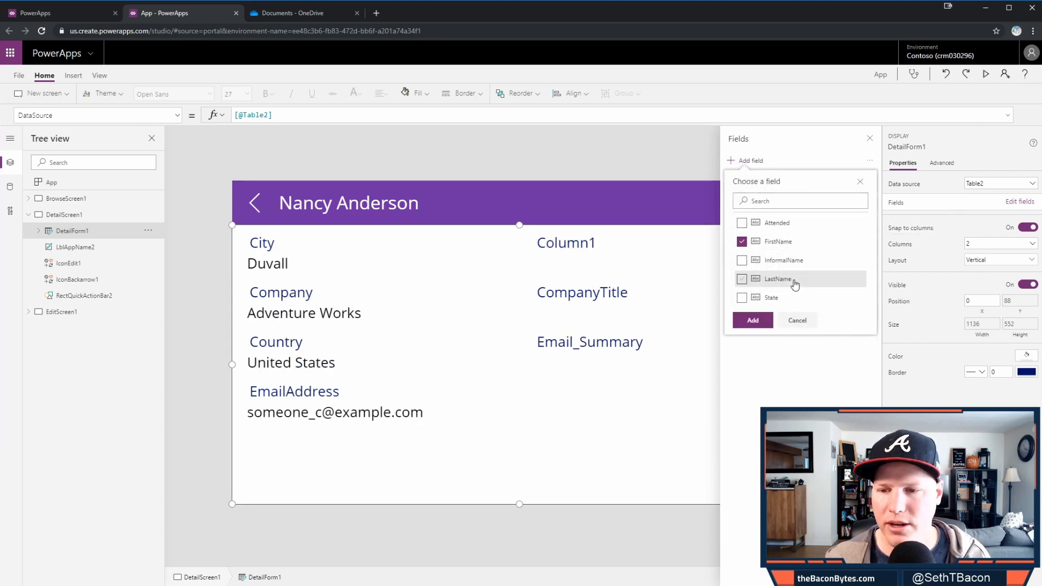
left_click(794, 280)
left_click(753, 320)
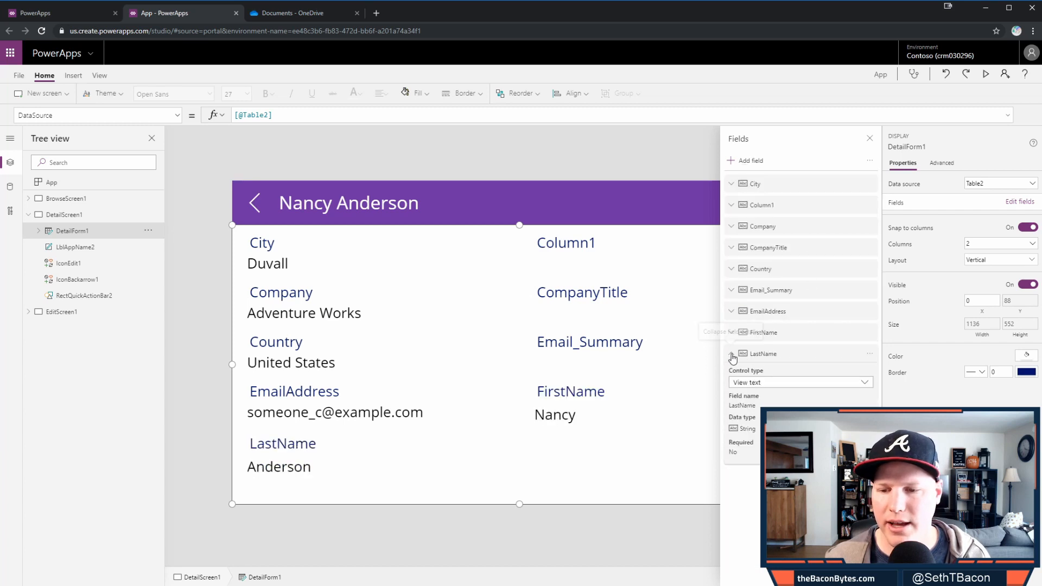
left_click_drag(739, 338, 790, 182)
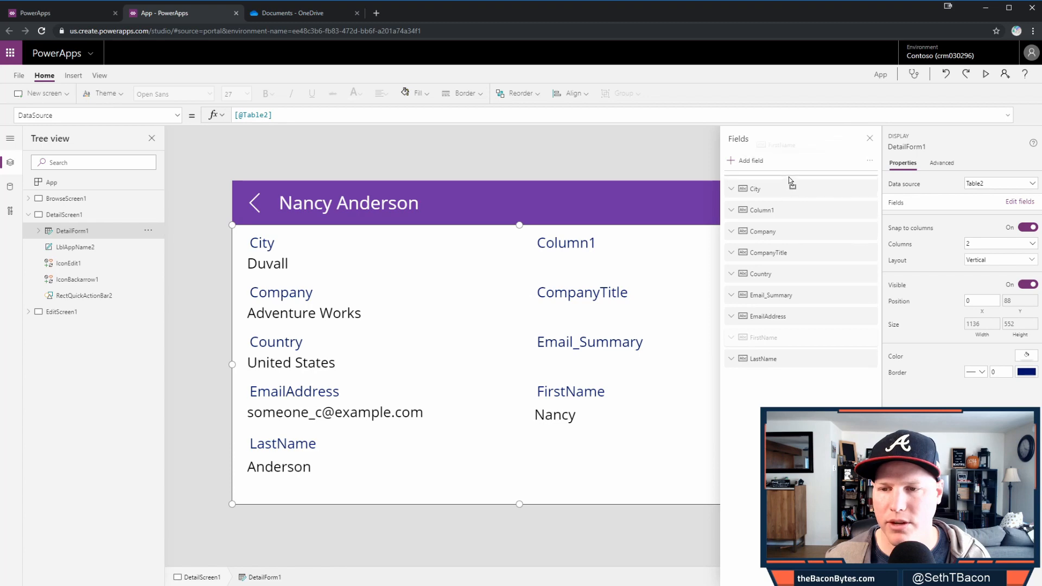
left_click_drag(790, 358, 793, 205)
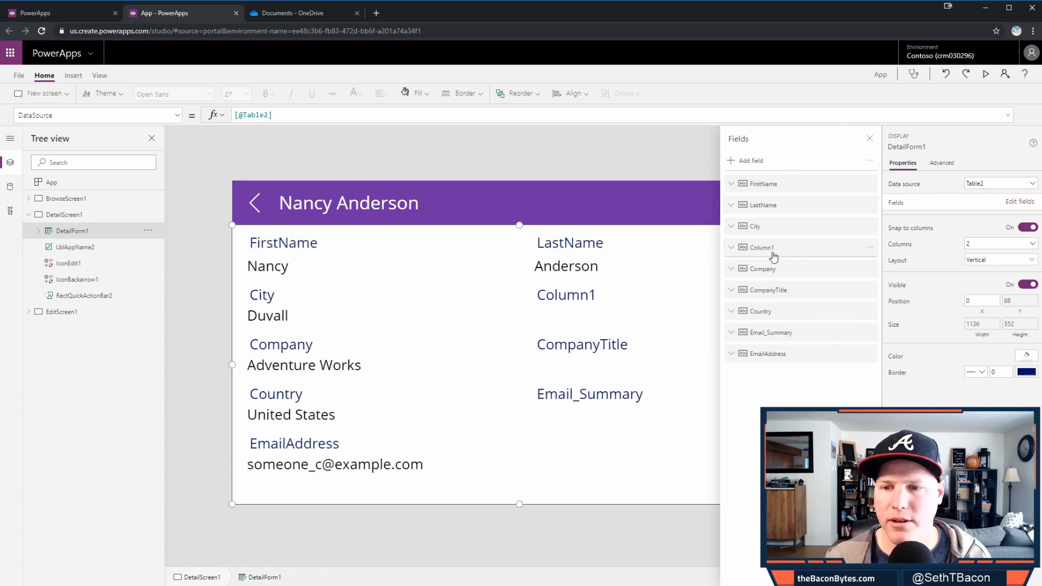
- Remove Column1, Country and Email_Summary, and move EmailAddress up below LastName
left_click(869, 249)
left_click(881, 312)
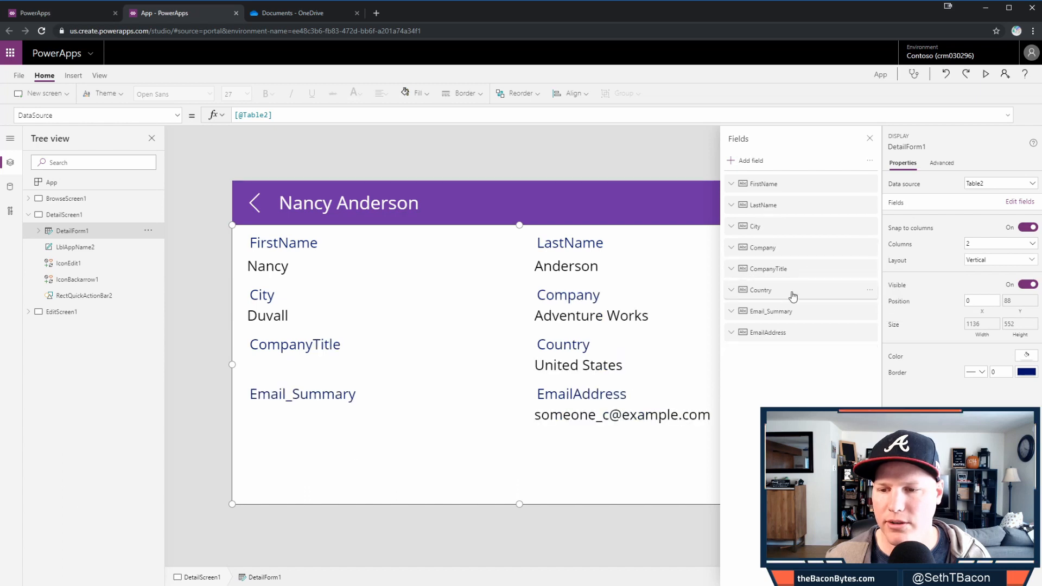
left_click(870, 290)
left_click(886, 356)
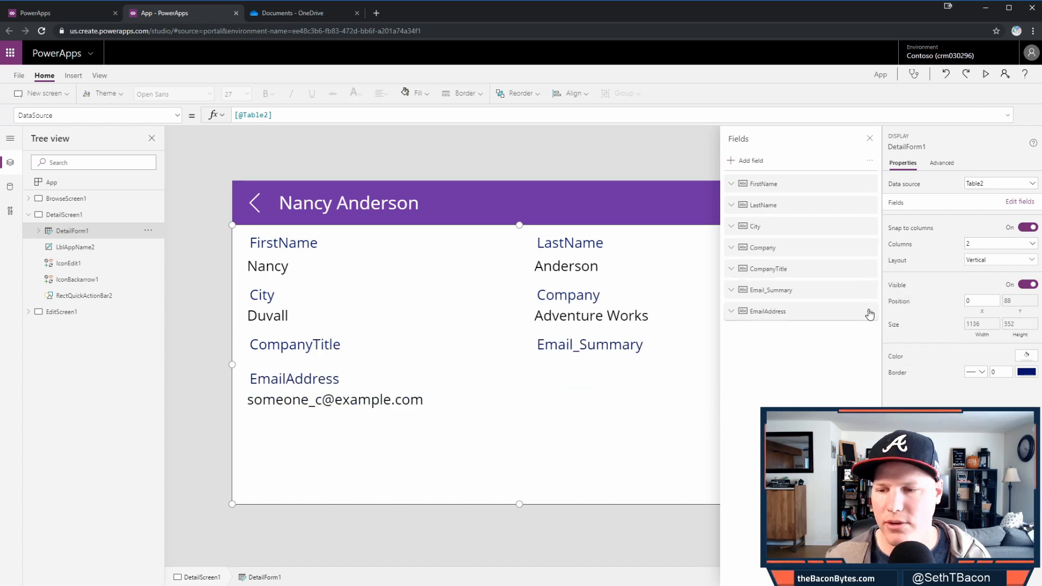
left_click(870, 290)
left_click(906, 362)
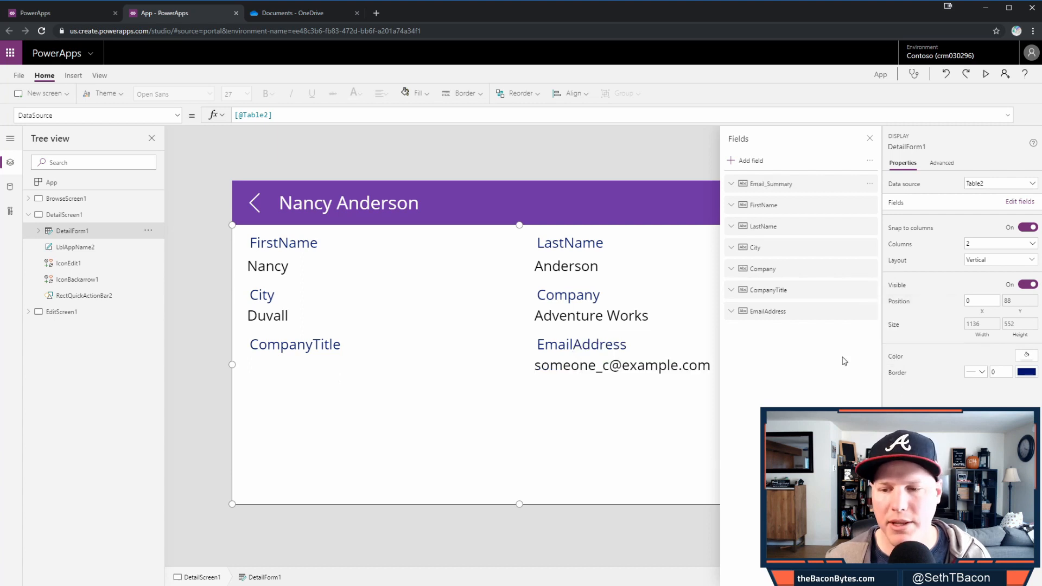
left_click_drag(779, 298, 804, 224)
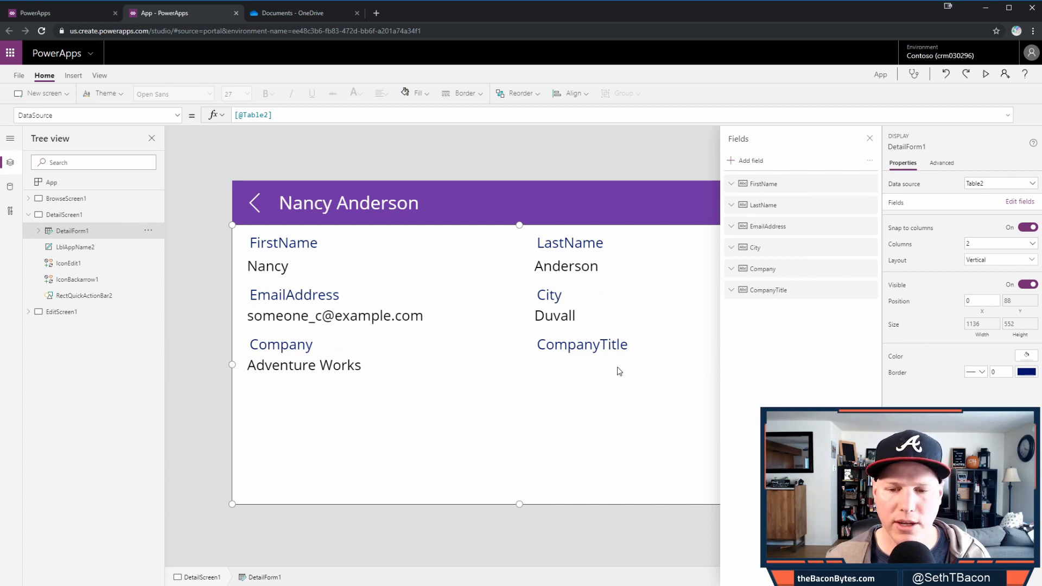
left_click(871, 139)
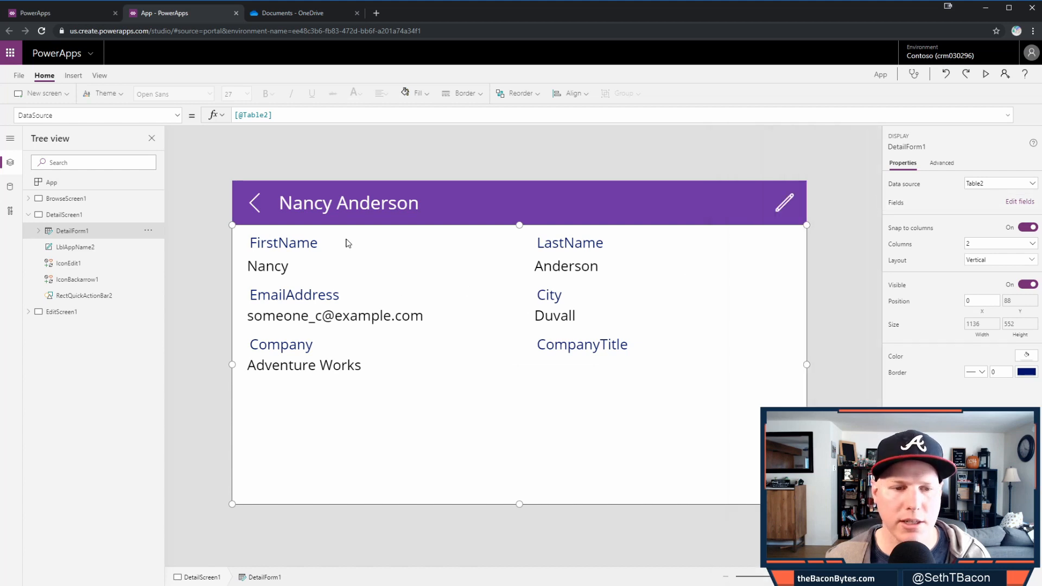
- Inspect the FirstName card's label properties and unlock the card to edit its display name
left_click(336, 255)
left_click(322, 250)
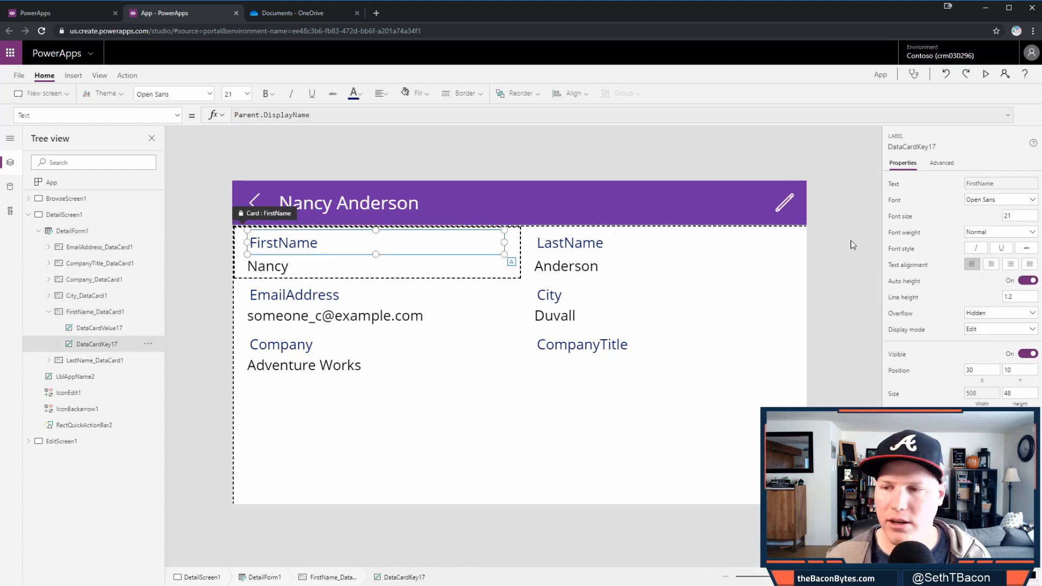
left_click(952, 170)
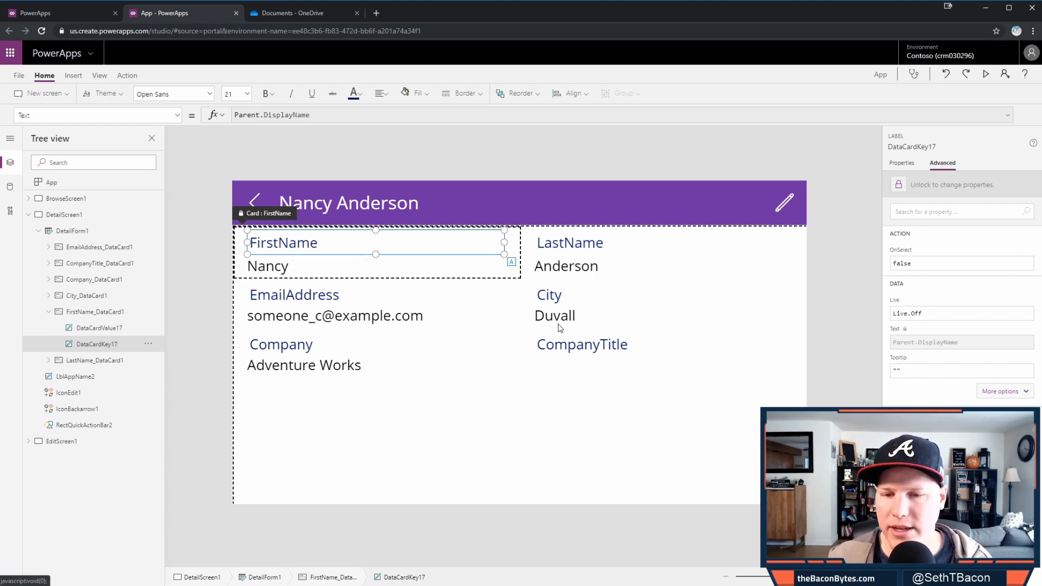
left_click(503, 276)
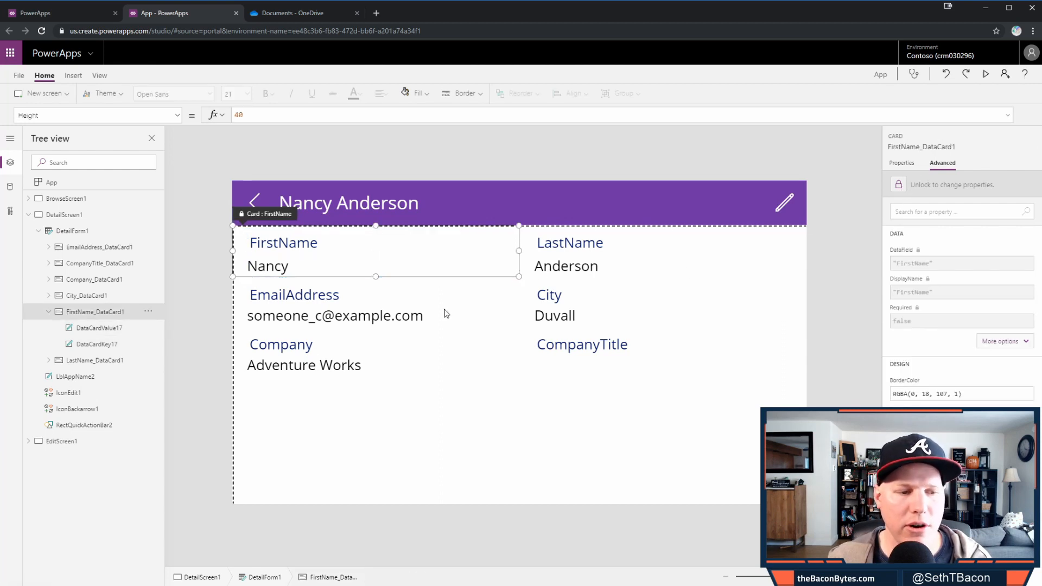
left_click(899, 186)
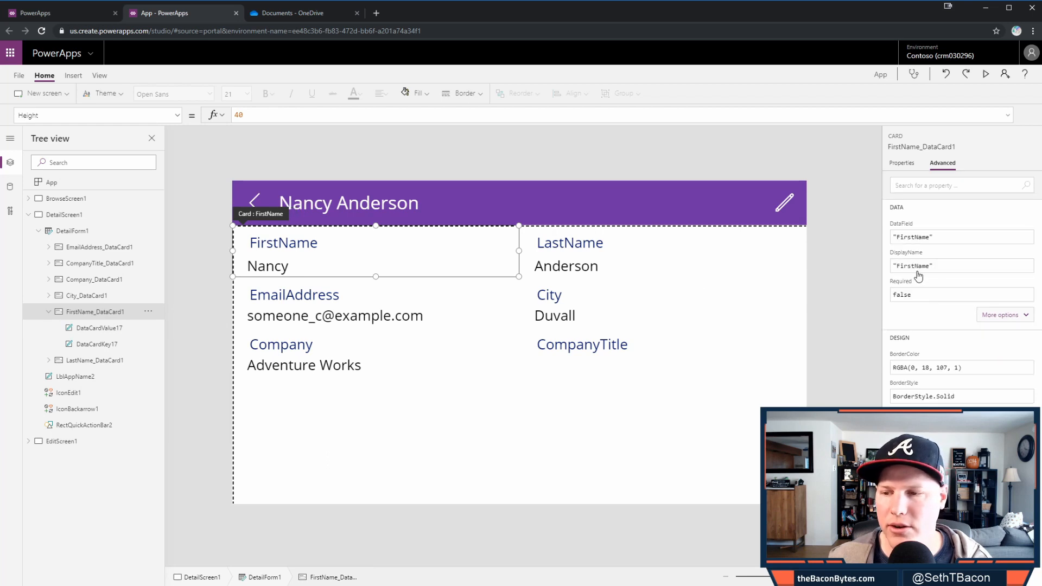
left_click(916, 266)
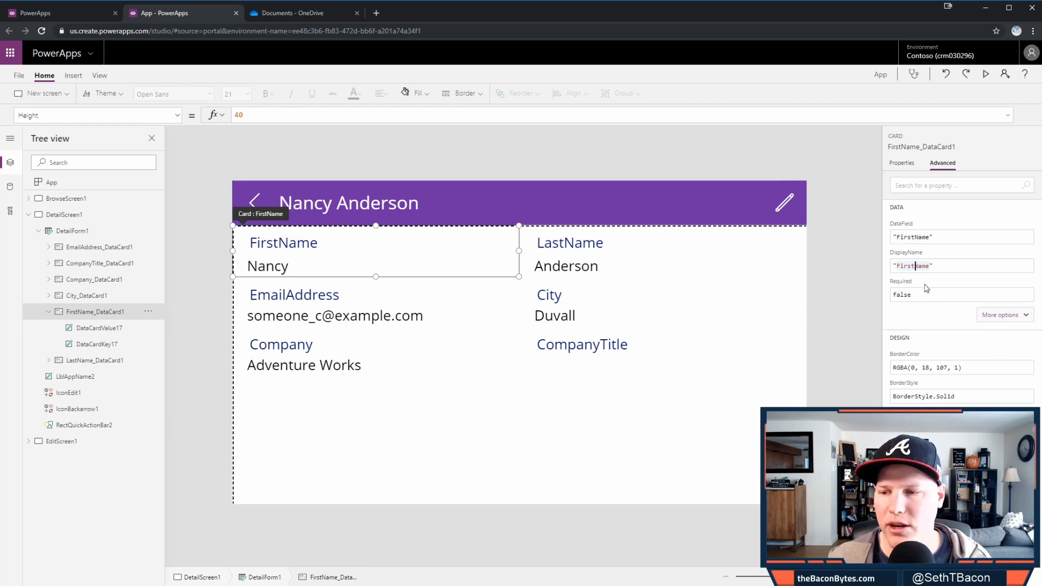
- Unlock the LastName, EmailAddress and CompanyTitle cards, relabelling them so 'Email' and 'Title' appear
left_click(624, 258)
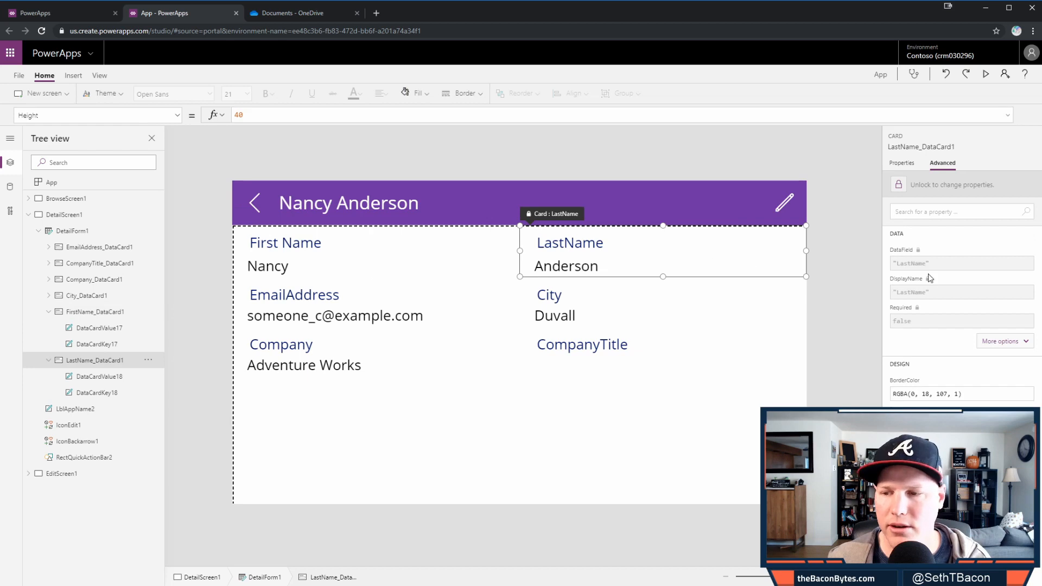
left_click(899, 186)
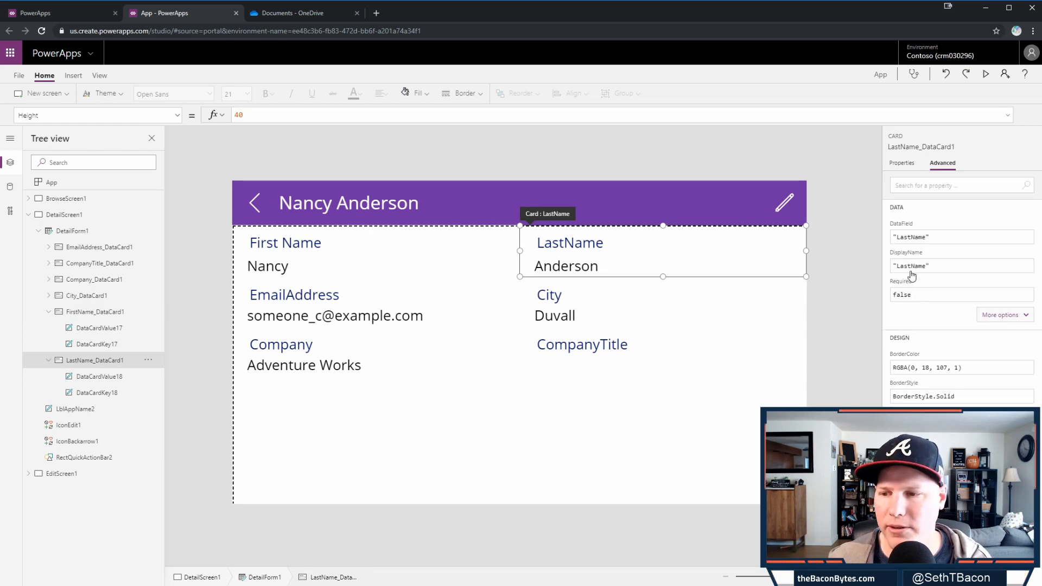
left_click(449, 321)
left_click(901, 185)
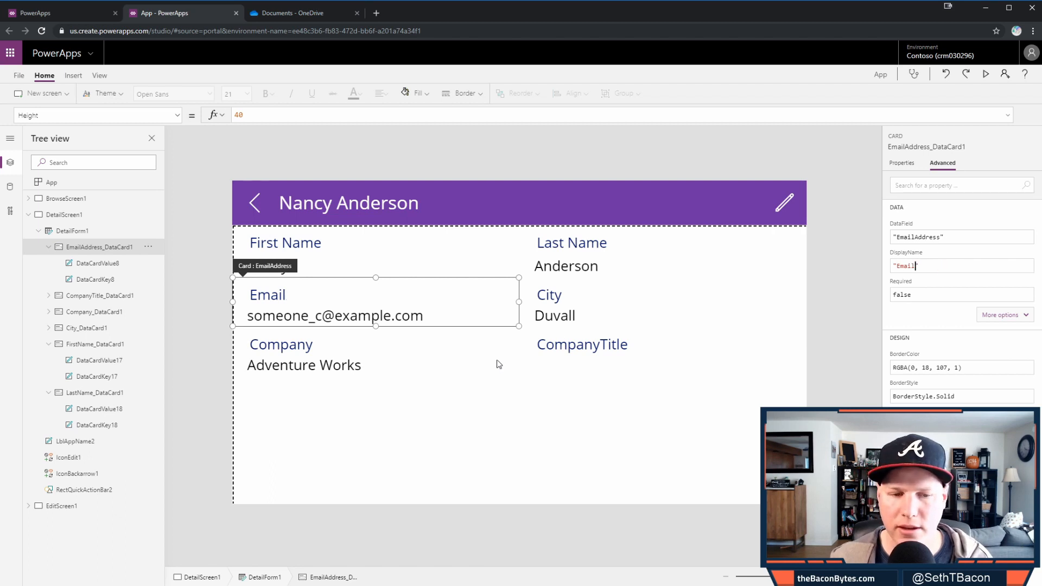
left_click(641, 367)
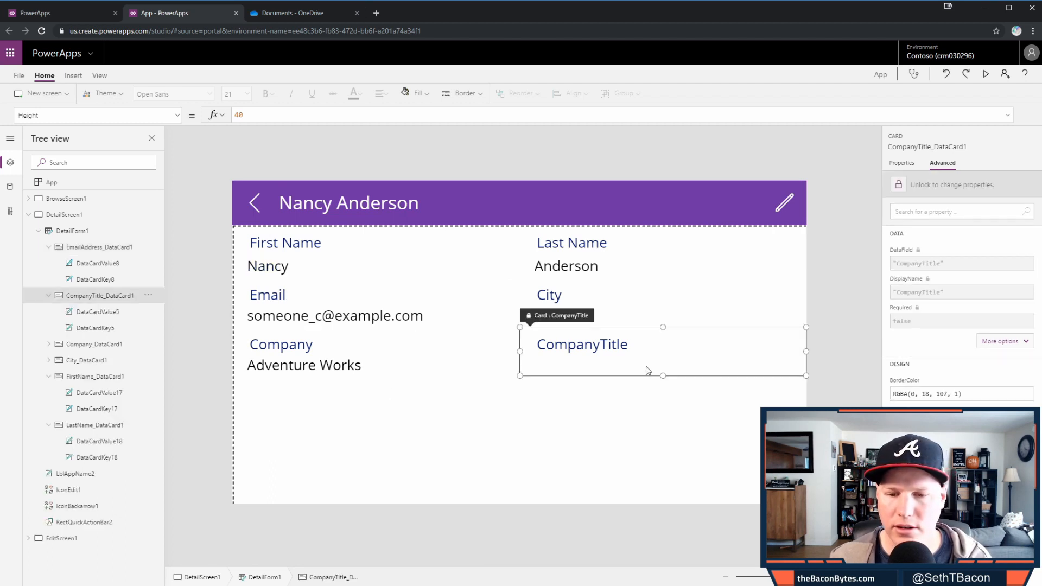
left_click(915, 183)
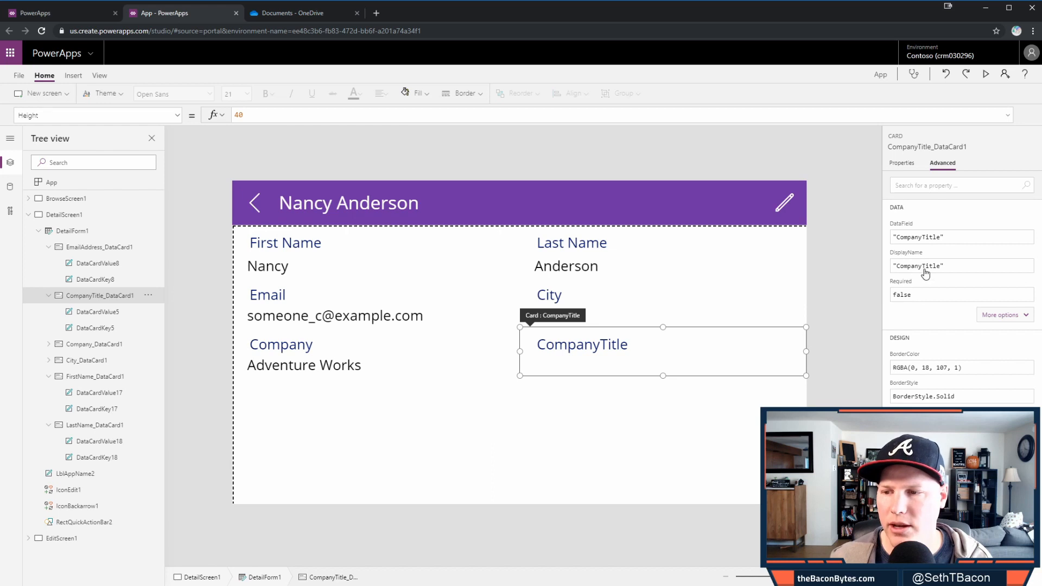
key("BackSpace")
key("BackSpace")
key("BackSpace")
key("BackSpace")
key("BackSpace")
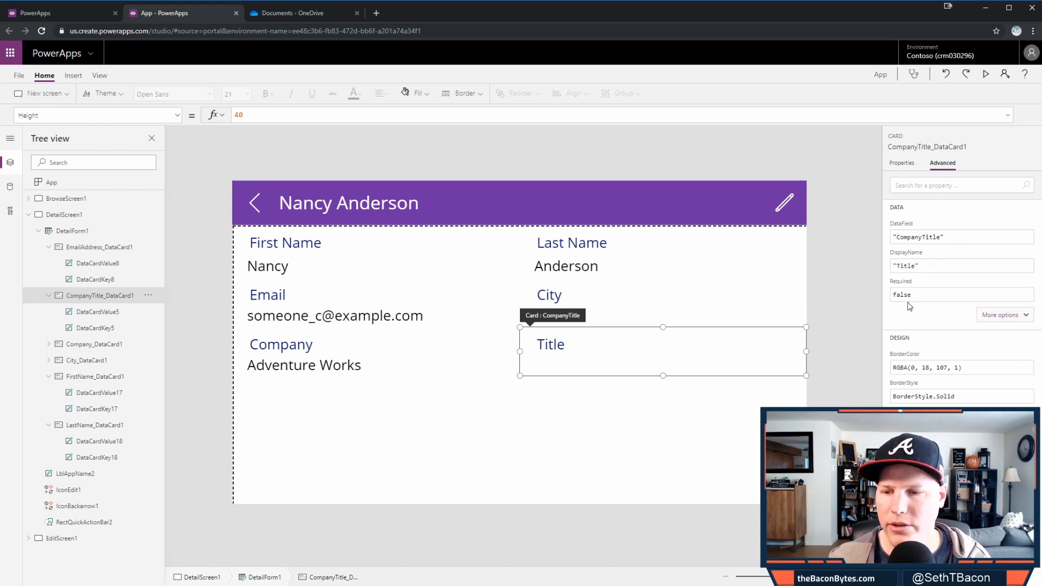
left_click(853, 317)
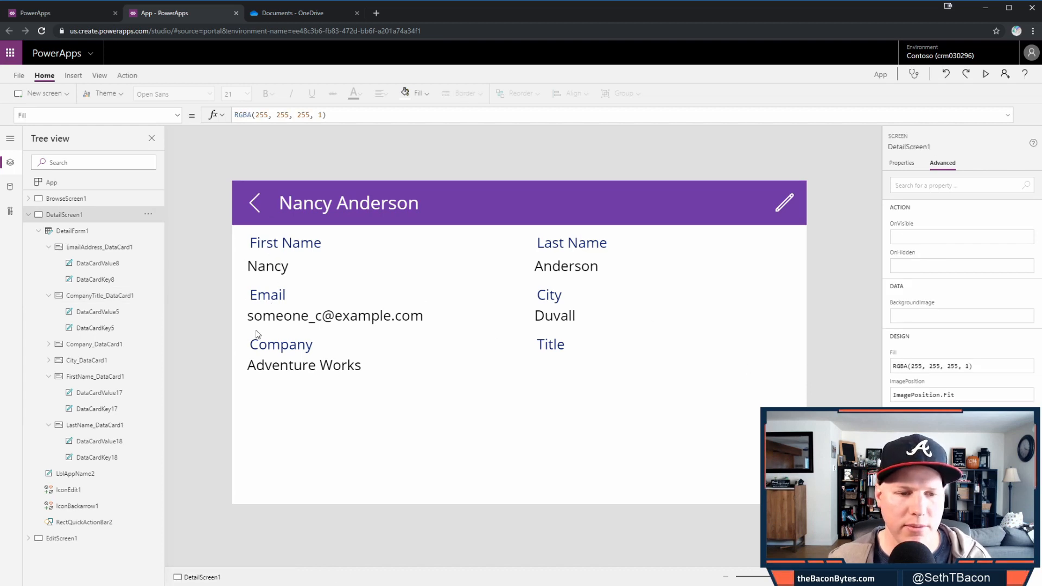
- Open the edit screen and fill its header bar RectQuickActionBar3 with purple
left_click(781, 211, "alt")
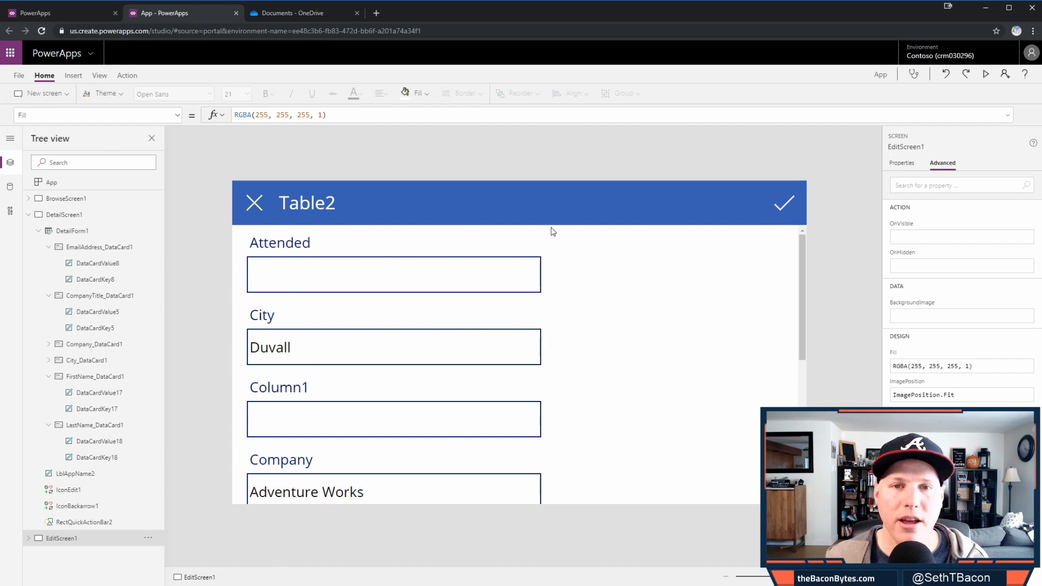
left_click(30, 215)
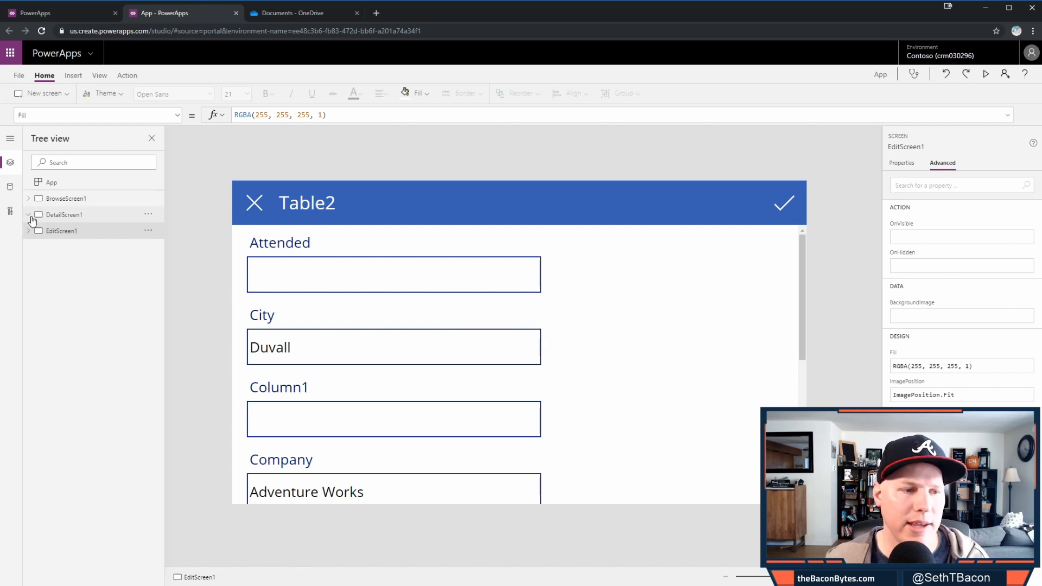
left_click(29, 231)
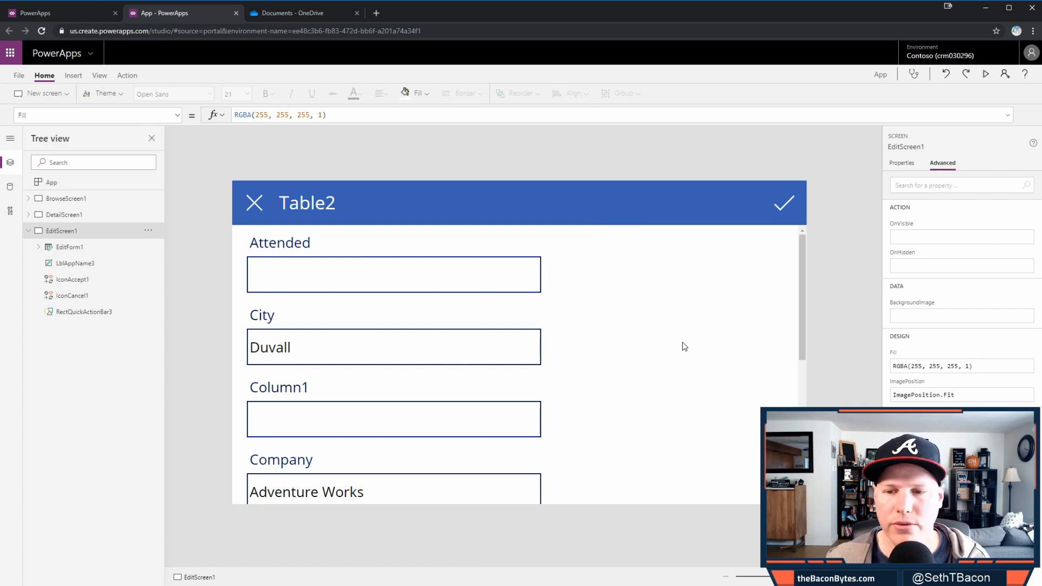
left_click(84, 312)
left_click(416, 93)
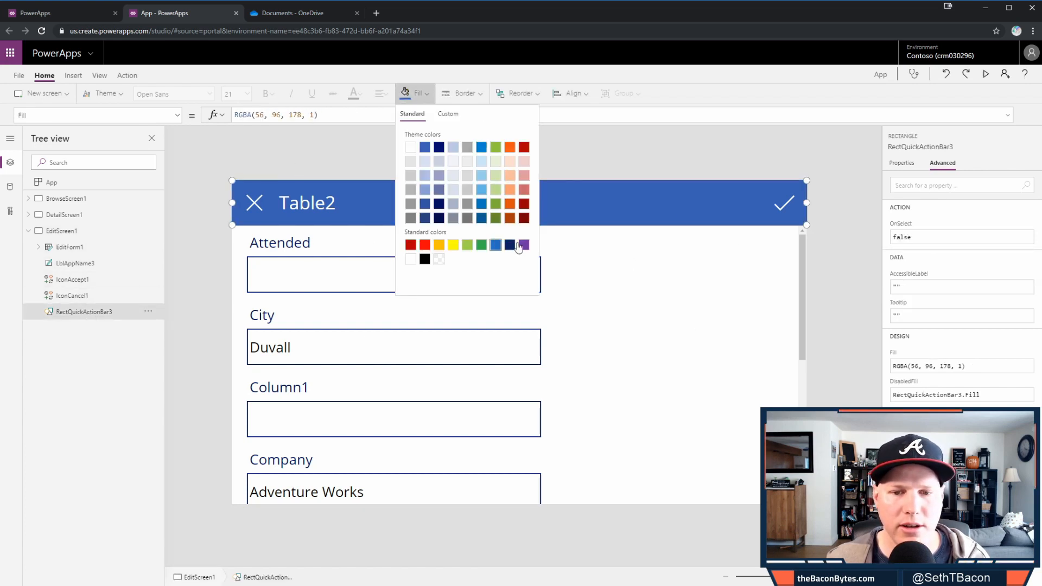
left_click(524, 245)
- Try a Horizontal layout on the edit form, then set it back to Vertical
left_click(672, 350)
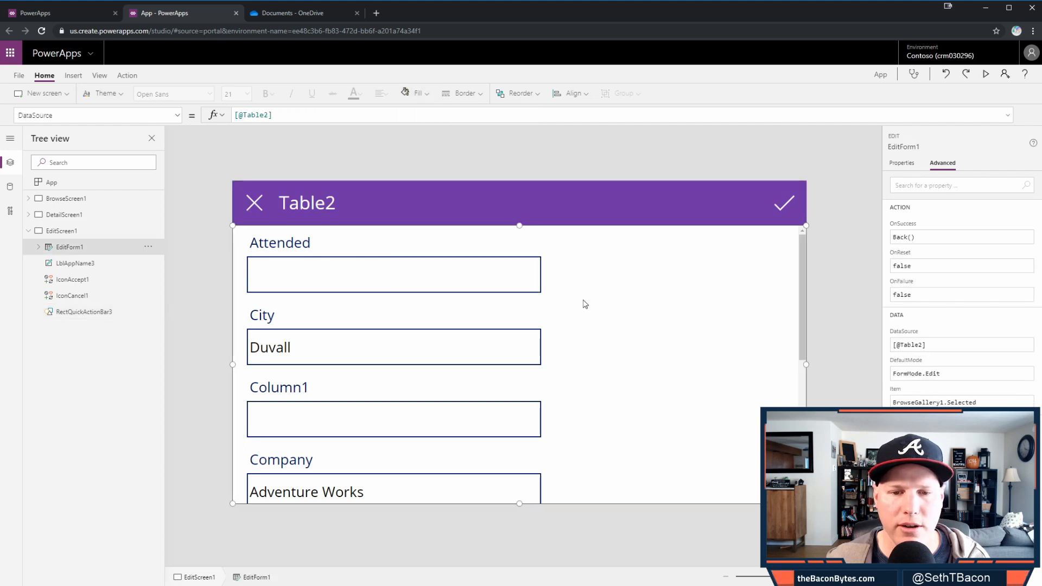
left_click(902, 165)
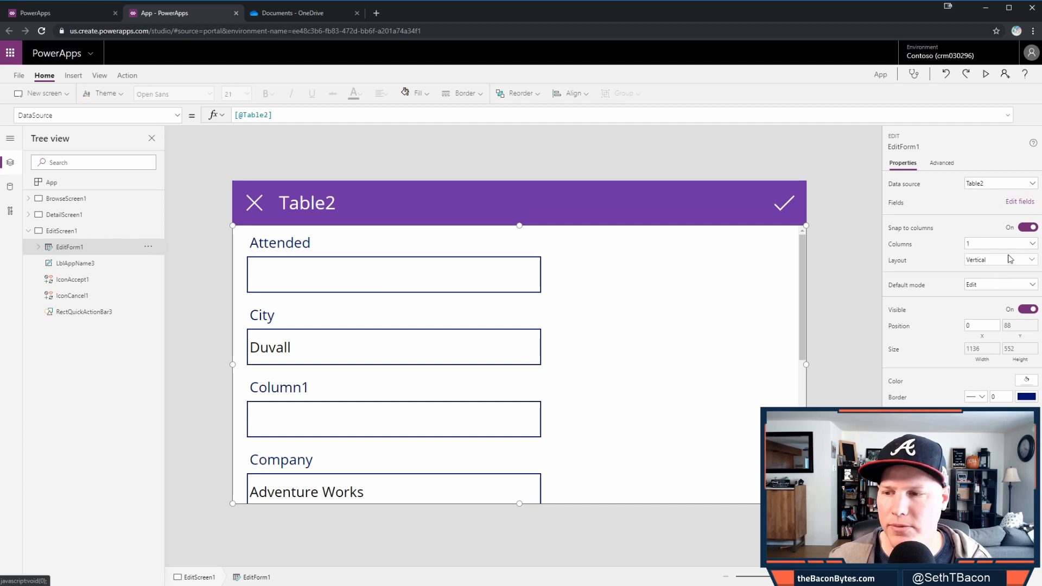
left_click(1010, 259)
left_click(996, 325)
left_click(930, 324)
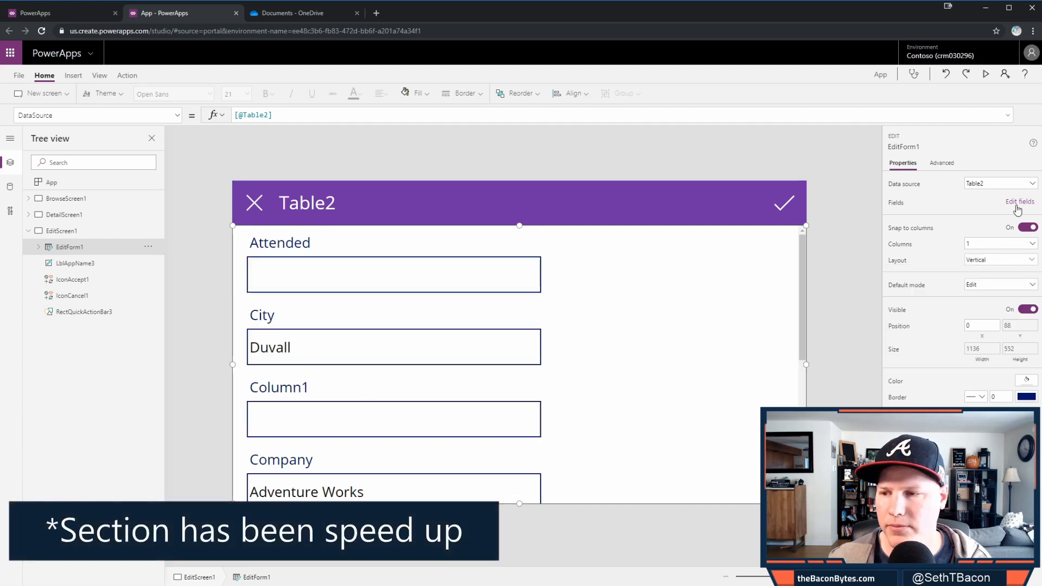
- Add FirstName and LastName to the edit form and move them to the top
left_click(1020, 201)
left_click(871, 184)
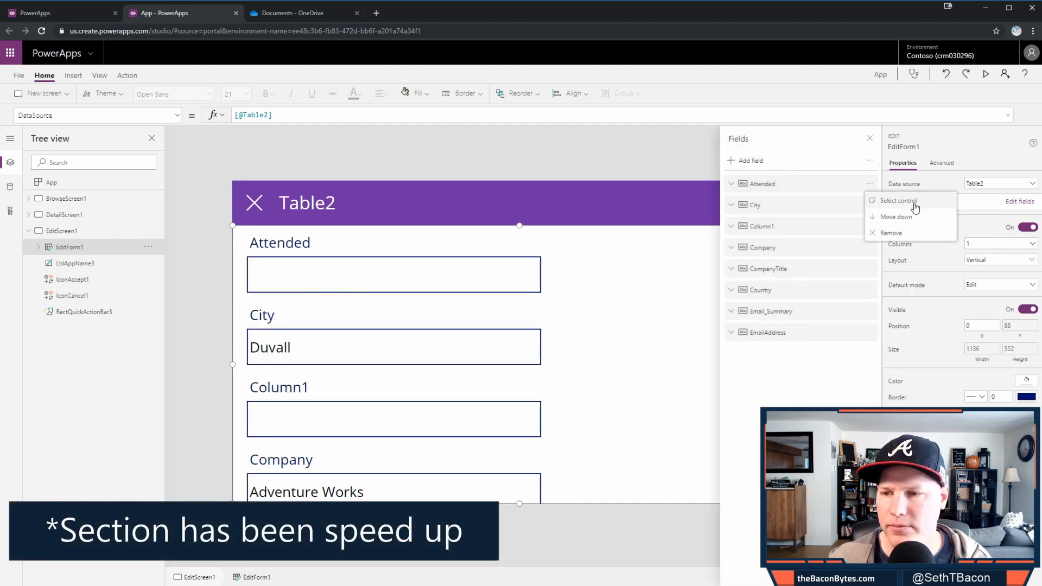
left_click(797, 358)
left_click(751, 161)
left_click(741, 260)
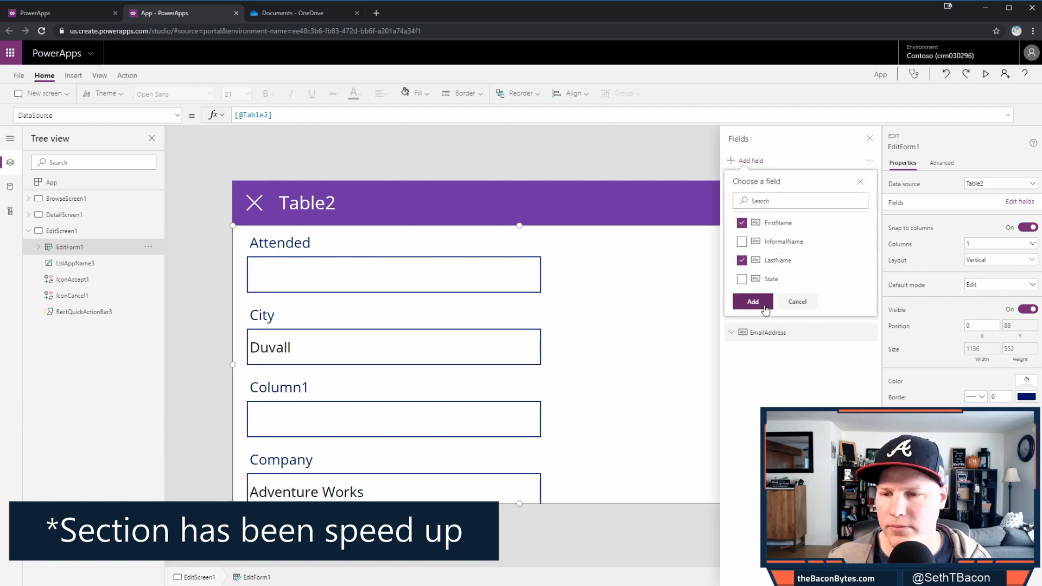
left_click(753, 302)
left_click(855, 205)
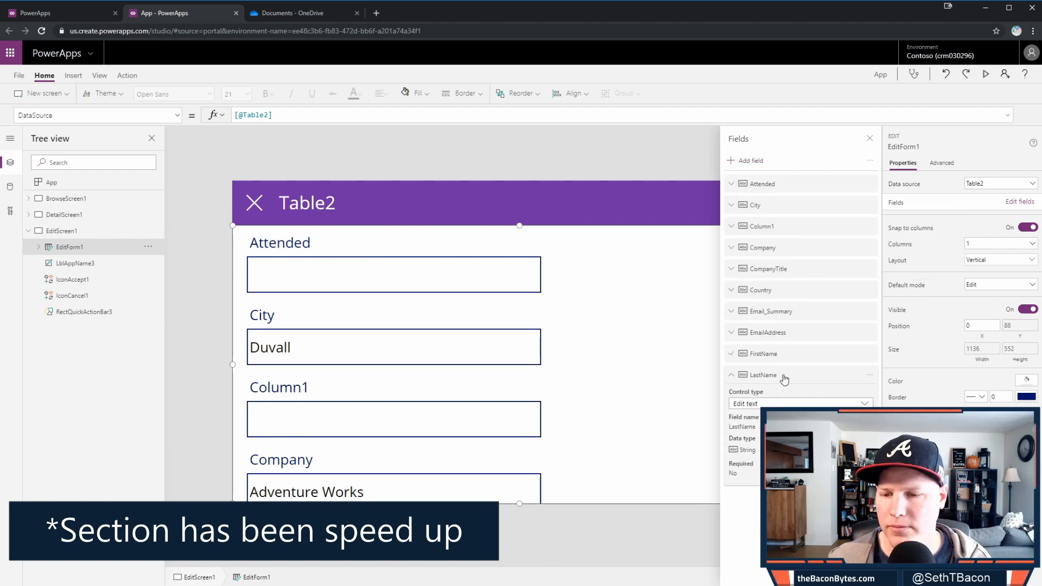
left_click_drag(784, 354, 782, 184)
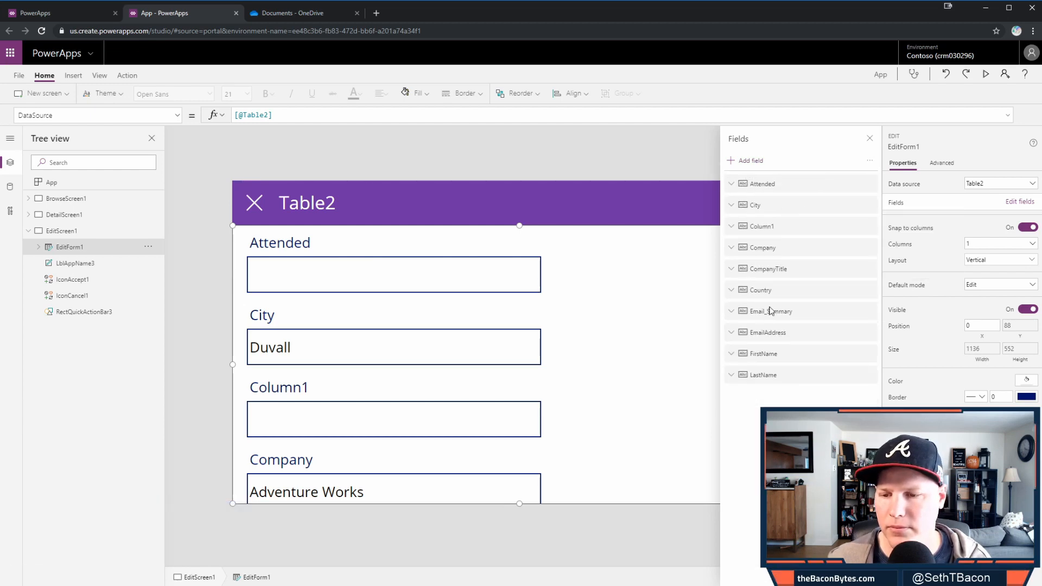
left_click_drag(762, 375, 807, 242)
- Remove Attended, City, Email_Summary and Country, moving EmailAddress up into third place
left_click(870, 227)
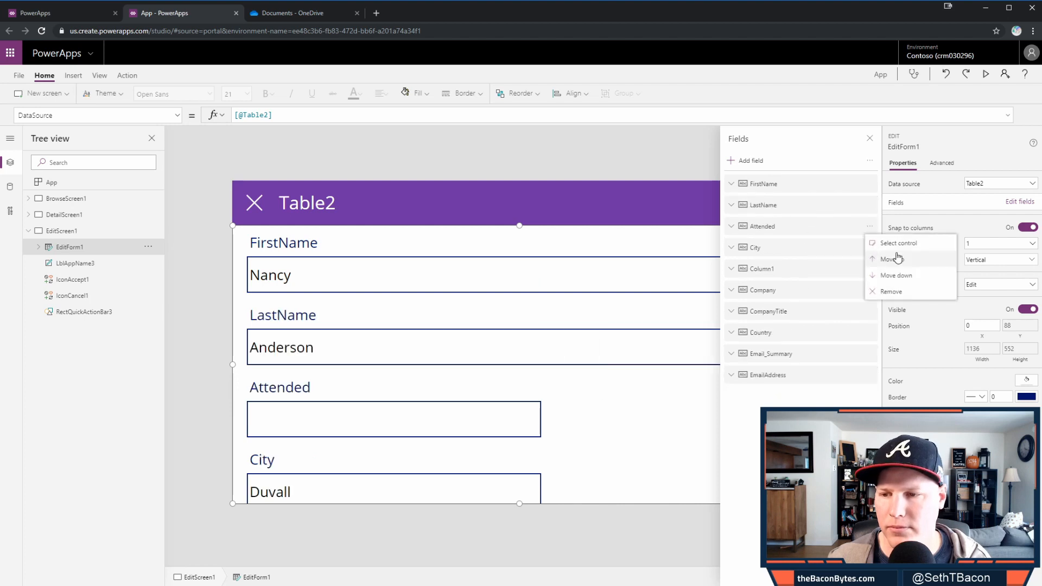
left_click(885, 291)
left_click_drag(766, 353, 808, 233)
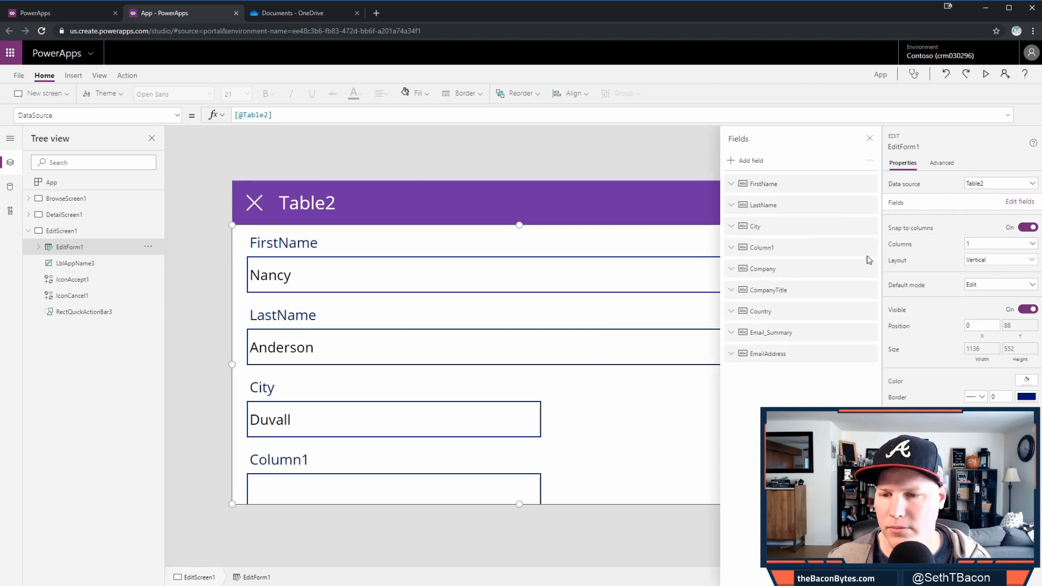
left_click(870, 247)
left_click(885, 314)
left_click(870, 332)
left_click(886, 382)
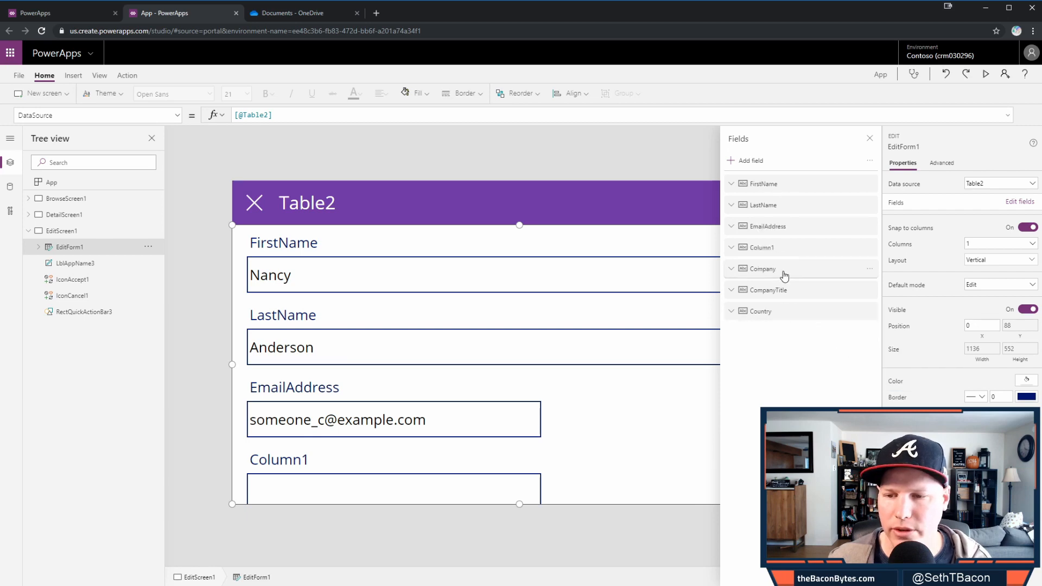
left_click(870, 311)
left_click(867, 373)
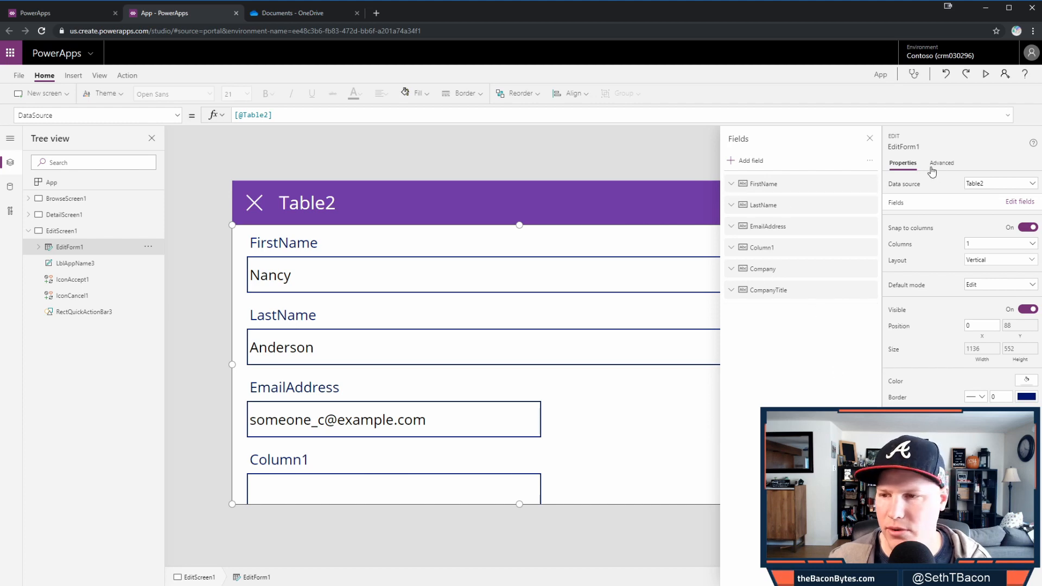
- Set the edit form to 2 columns, remove Column1, and re-add City right after EmailAddress
left_click(1013, 252)
left_click(1011, 276)
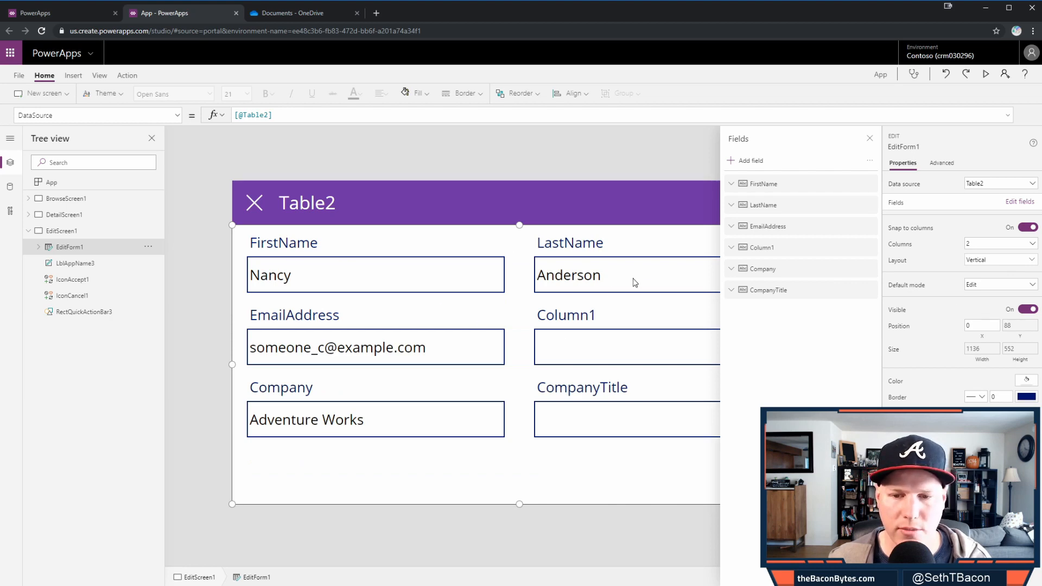
left_click(870, 248)
left_click(892, 313)
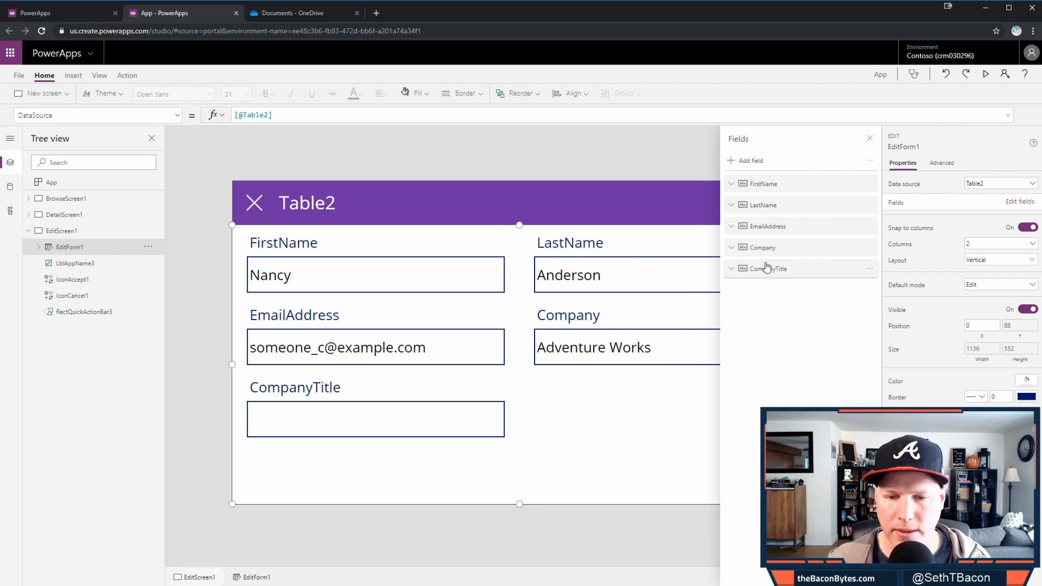
left_click(759, 161)
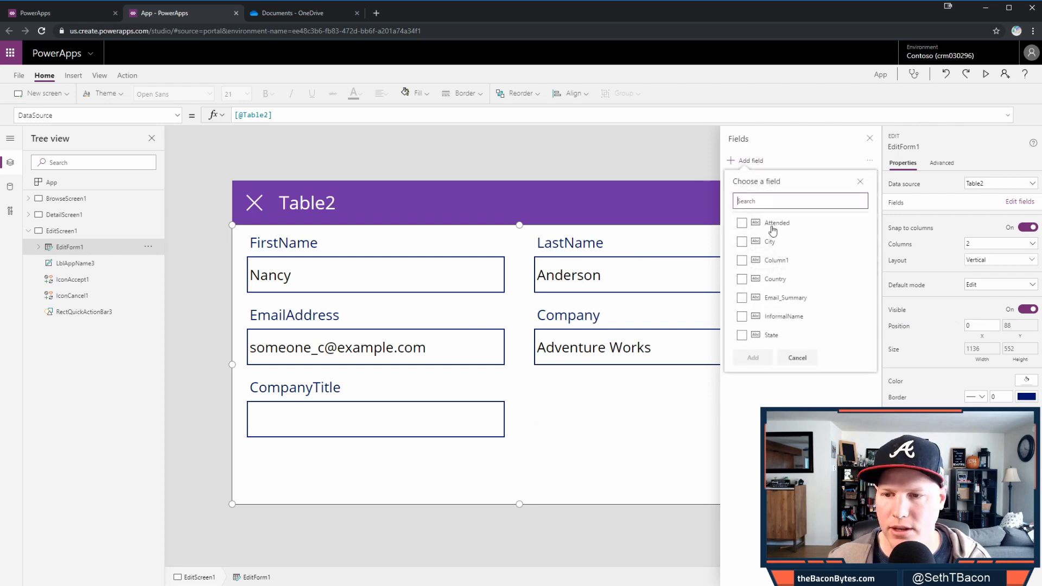
left_click(793, 242)
left_click(749, 356)
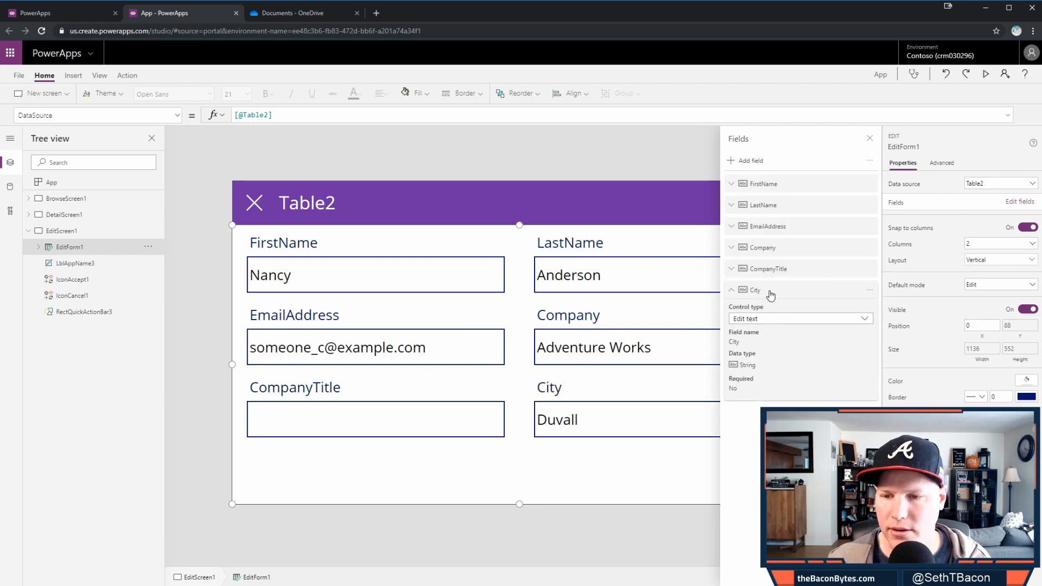
left_click_drag(770, 295, 781, 259)
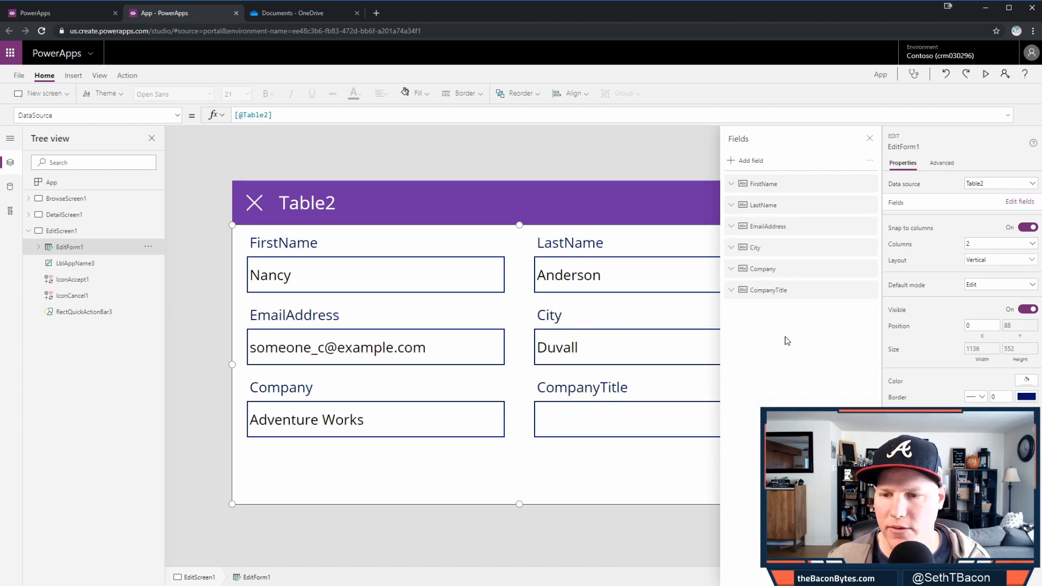
left_click(871, 144)
left_click(504, 305)
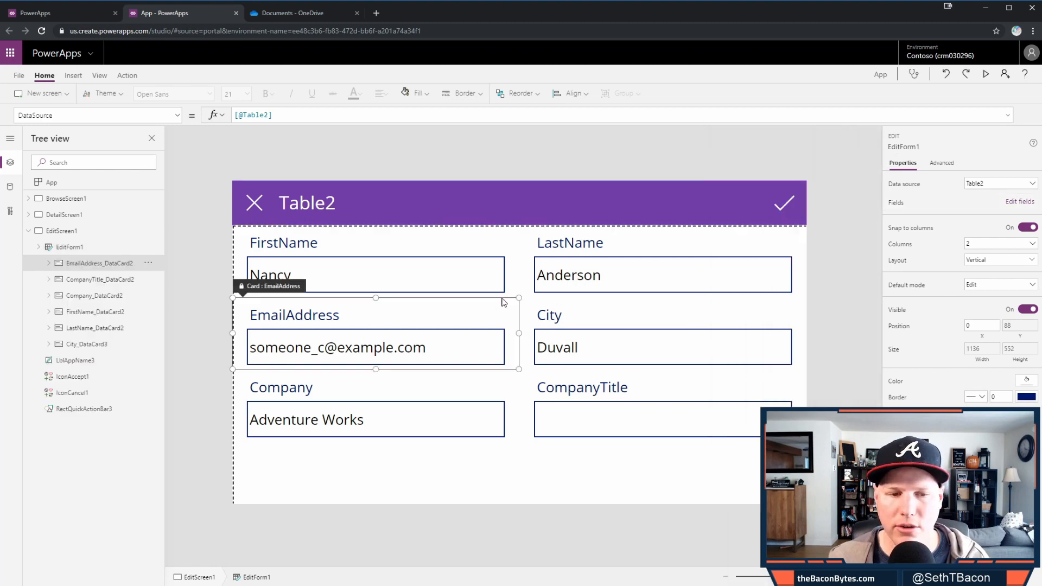
left_click(517, 290)
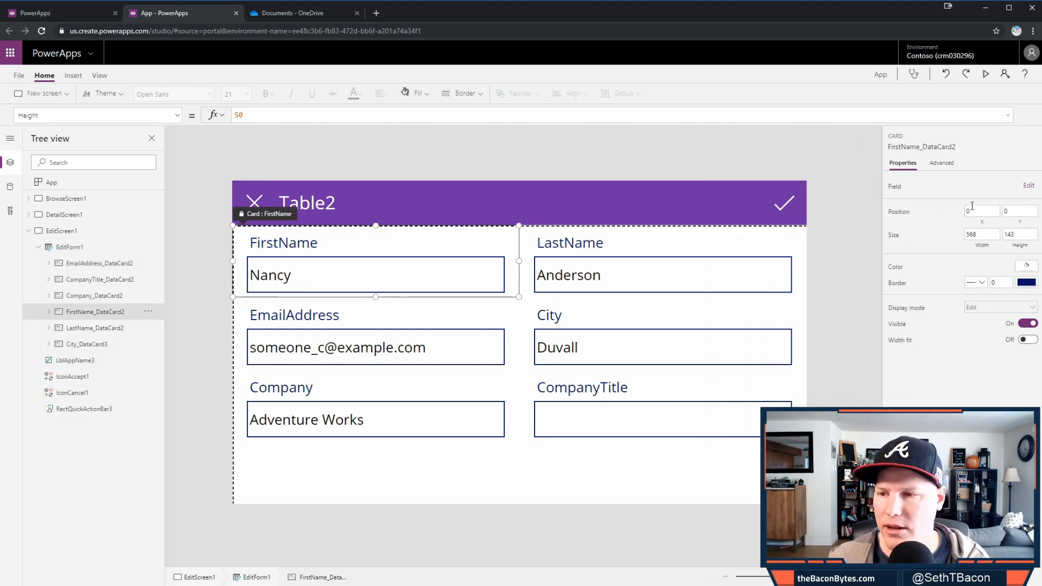
left_click(942, 163)
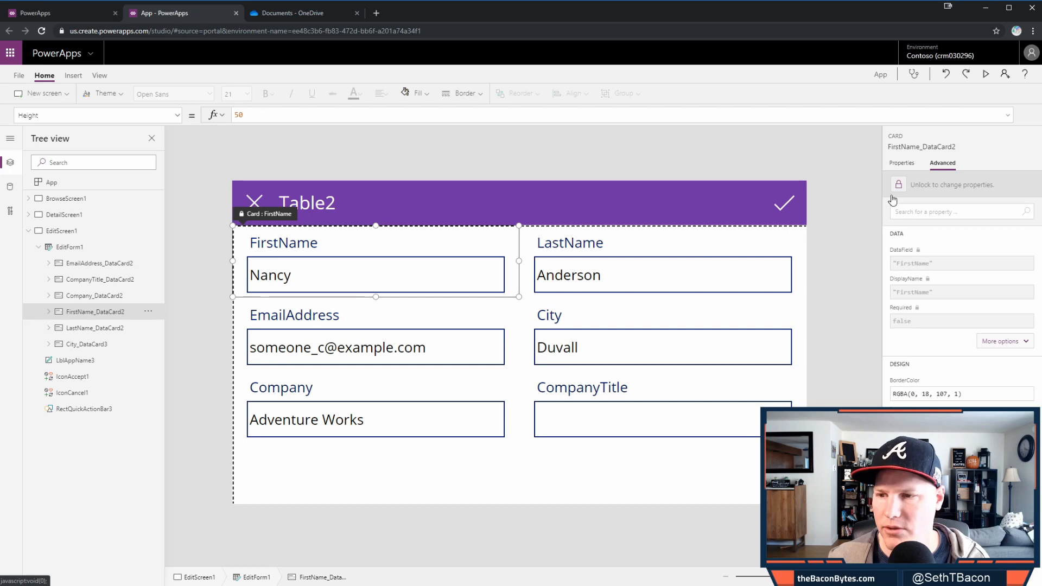
left_click(898, 186)
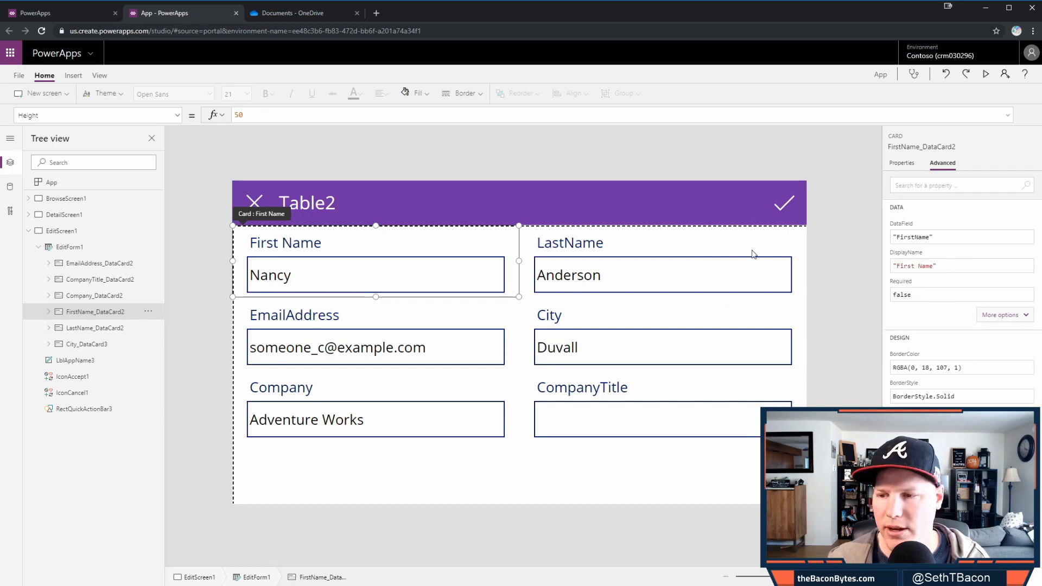
left_click(781, 247)
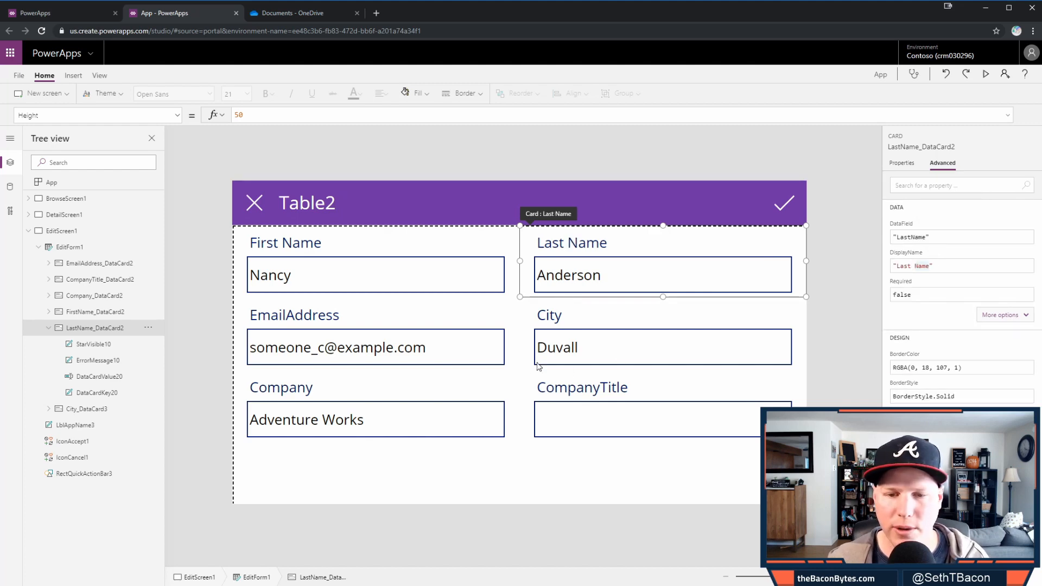
left_click(517, 367)
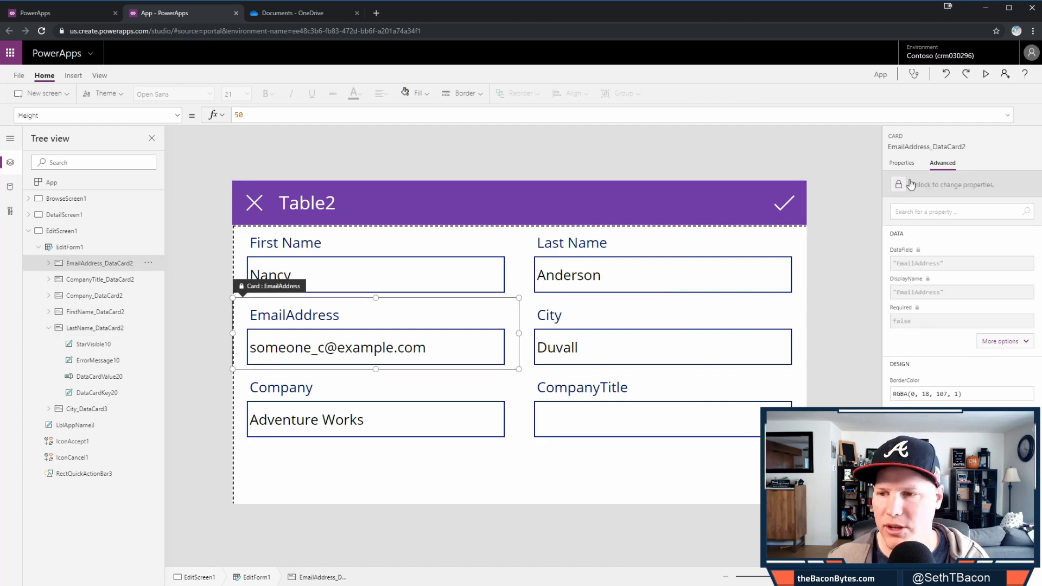
left_click(929, 266)
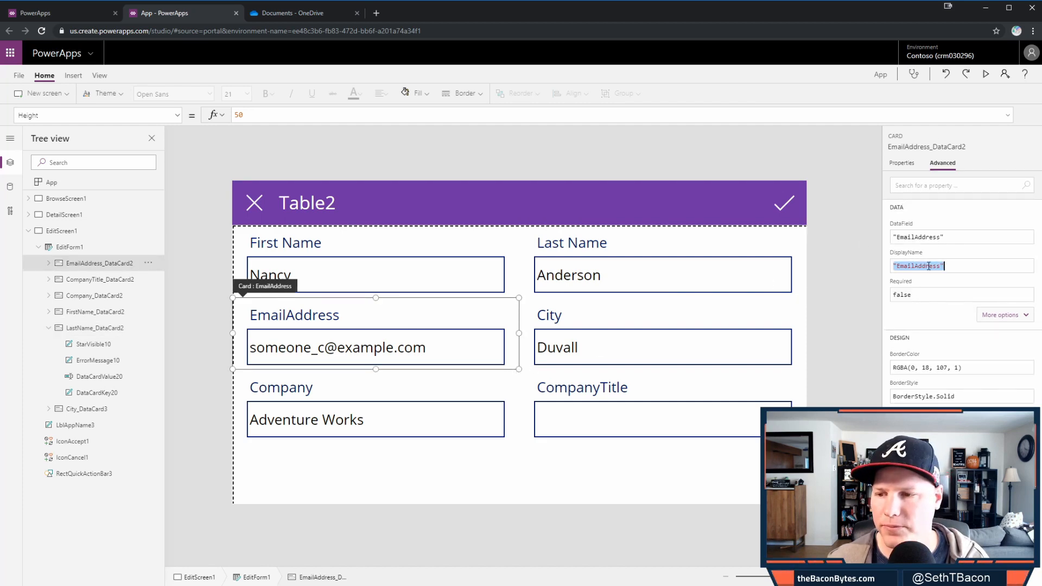
left_click(940, 266)
key("ctrl+shift+Left")
key("shift+Right")
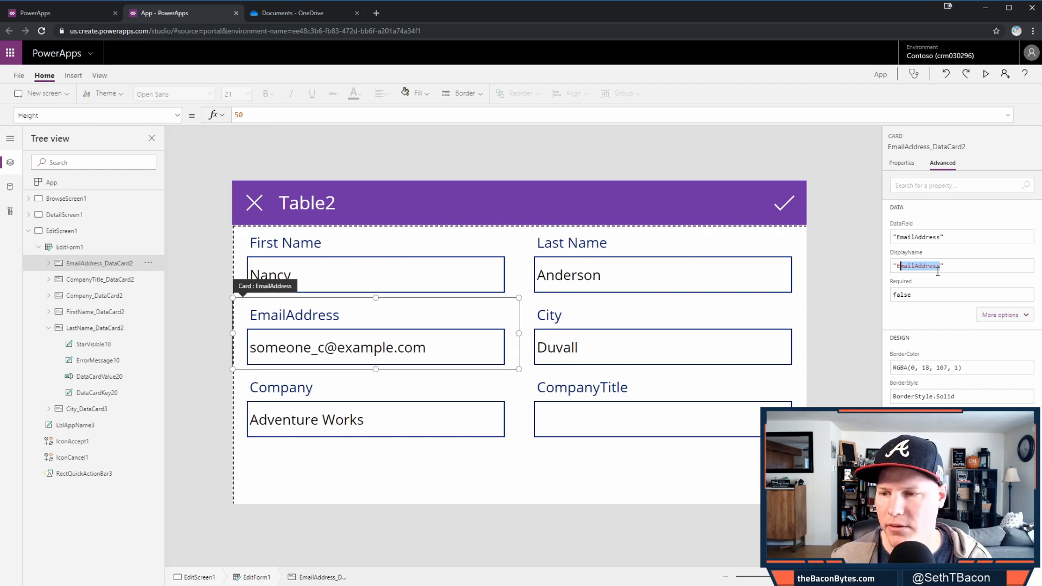
type("mail\"")
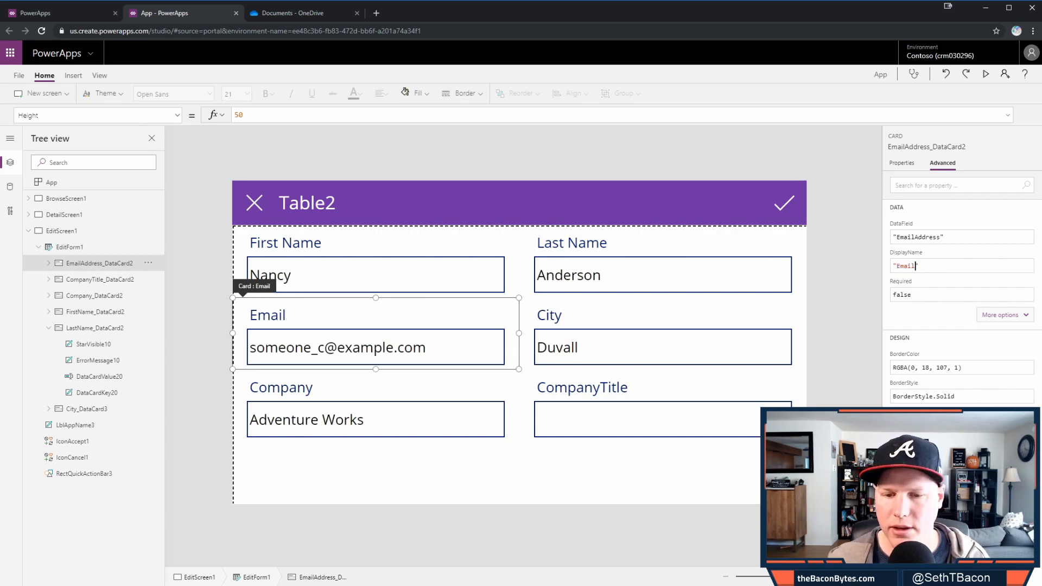
left_click(657, 390)
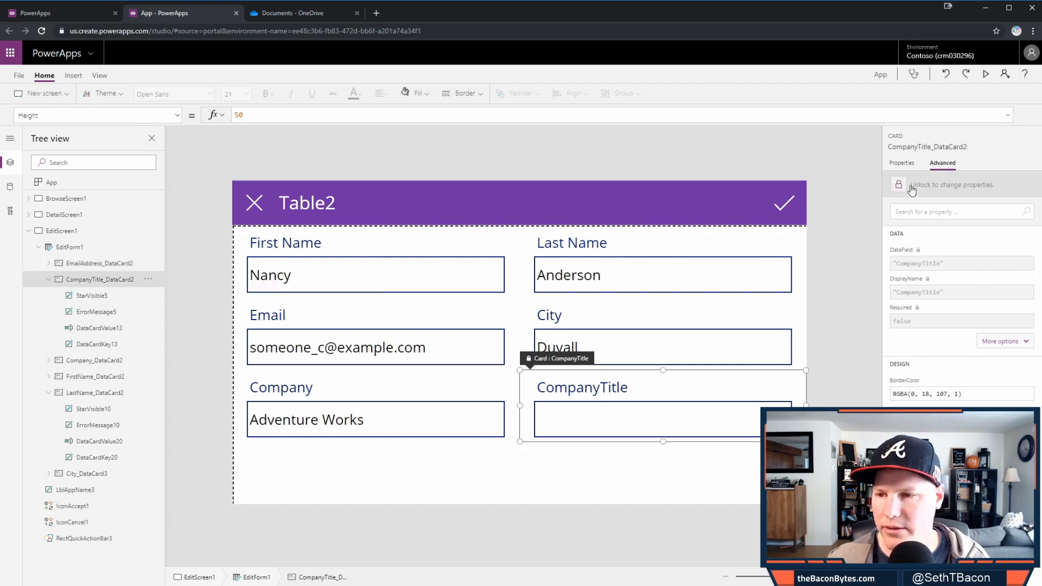
left_click(923, 301)
left_click(923, 270)
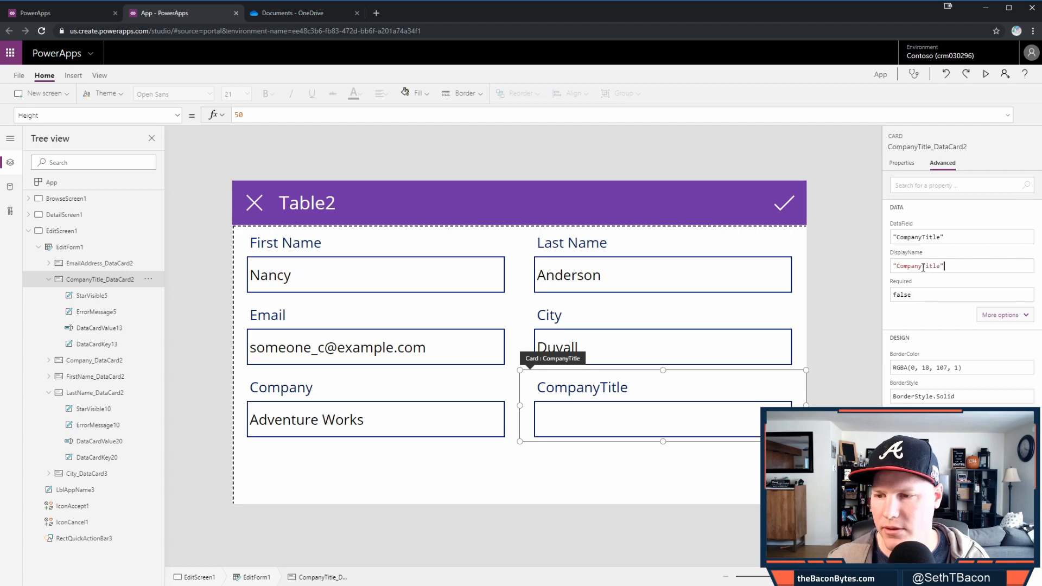
left_click(925, 266)
key("BackSpace")
key("BackSpace")
key("BackSpace")
key("BackSpace")
key("BackSpace")
key("BackSpace")
key("BackSpace")
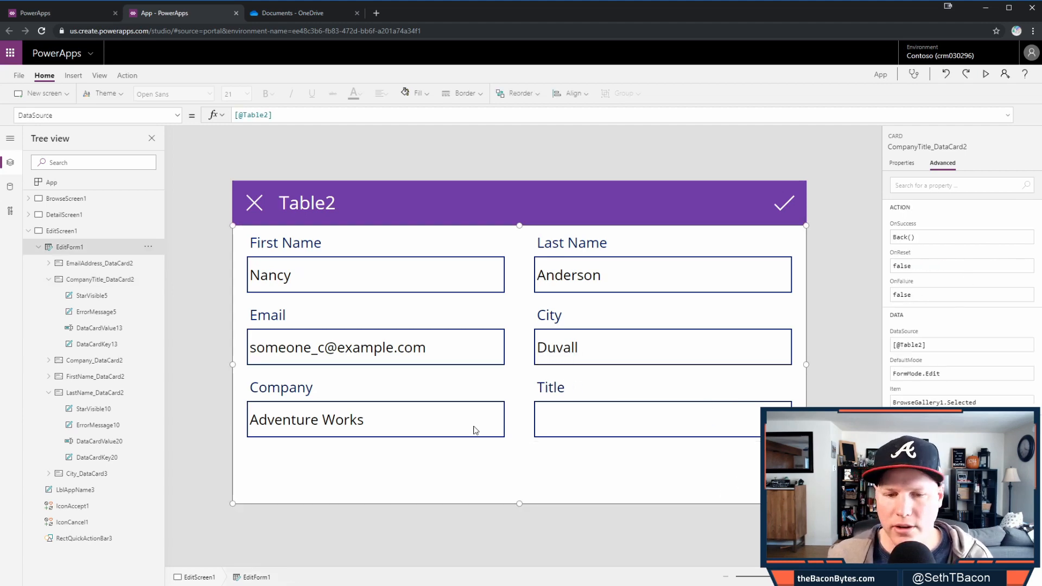
left_click(340, 204)
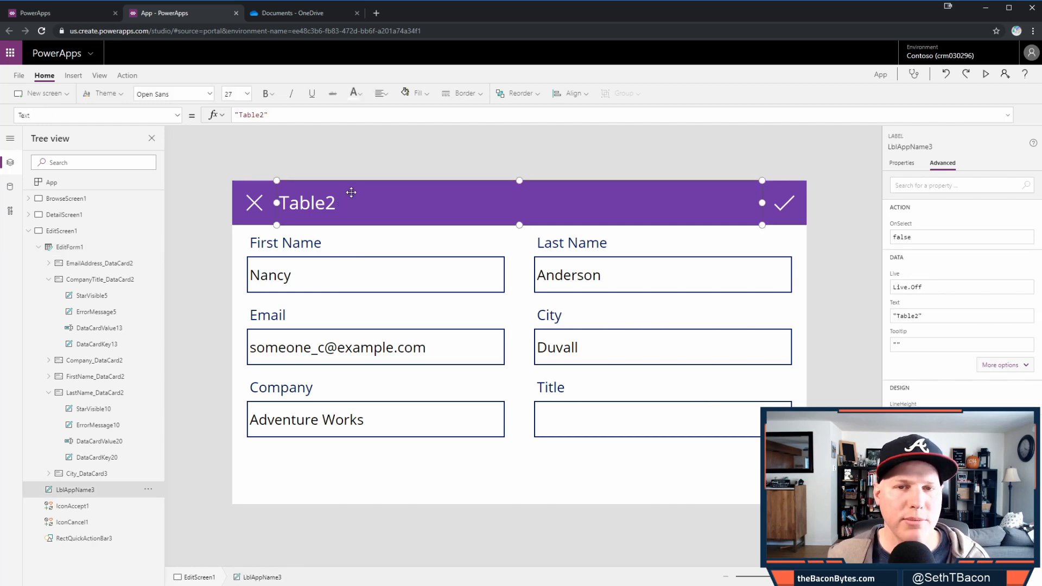
- Copy the full-name Text formula from the detail screen's header LblAppName2
left_click(87, 232)
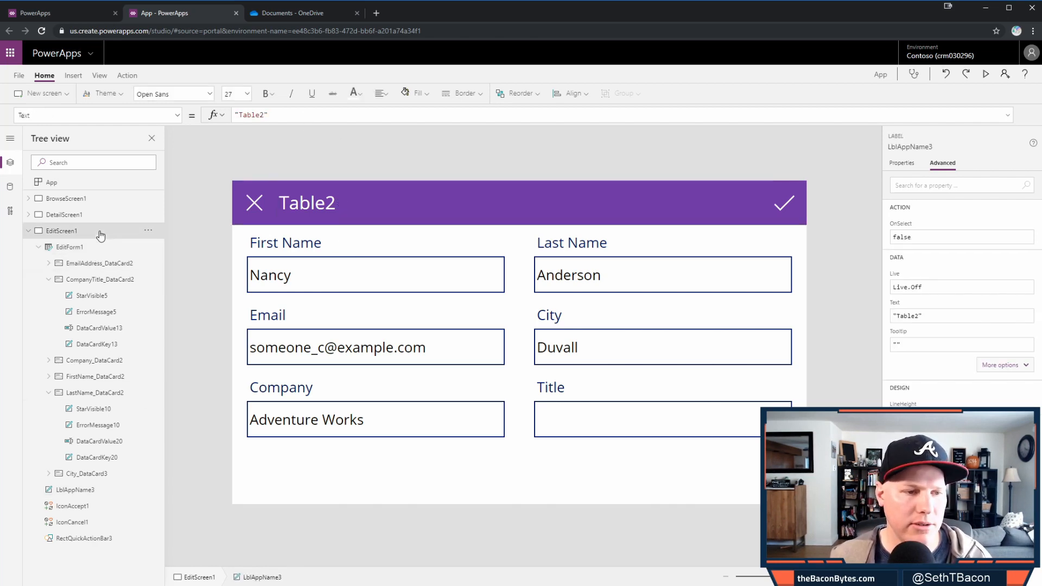
left_click(76, 248)
left_click(87, 214)
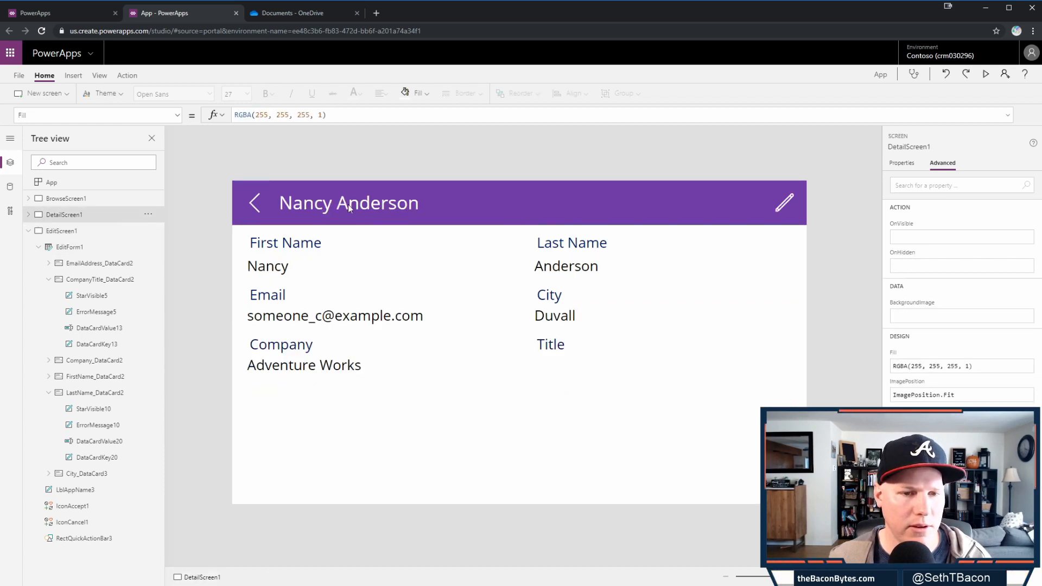
left_click(348, 205)
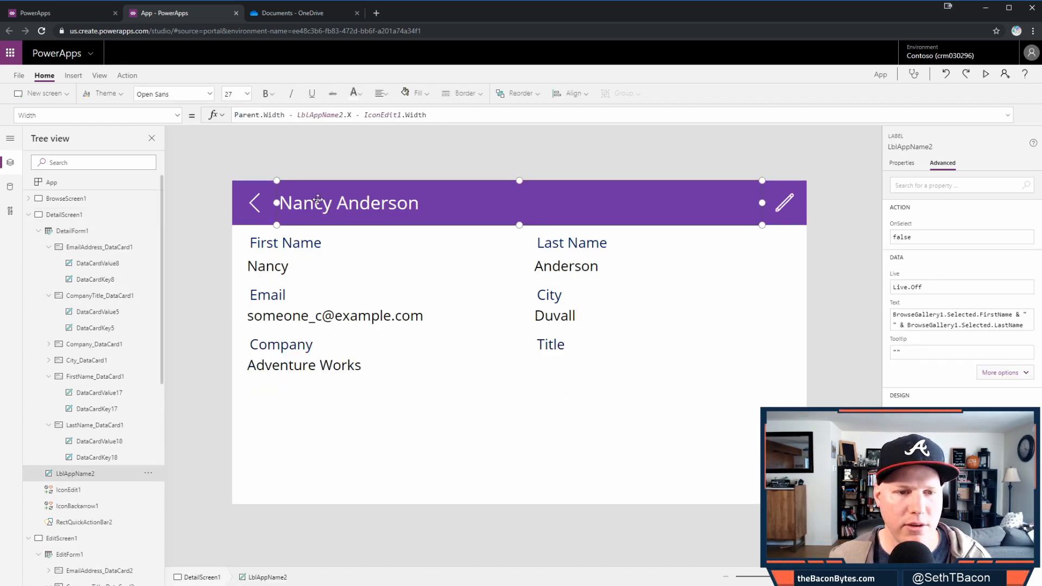
left_click(177, 115)
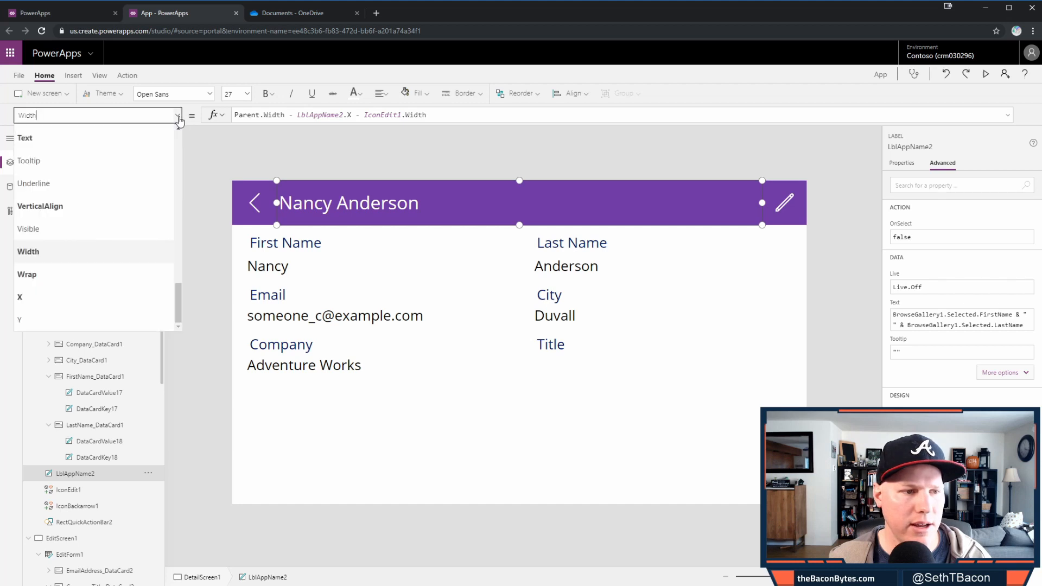
scroll(74, 279, "up", 3)
left_click(57, 298)
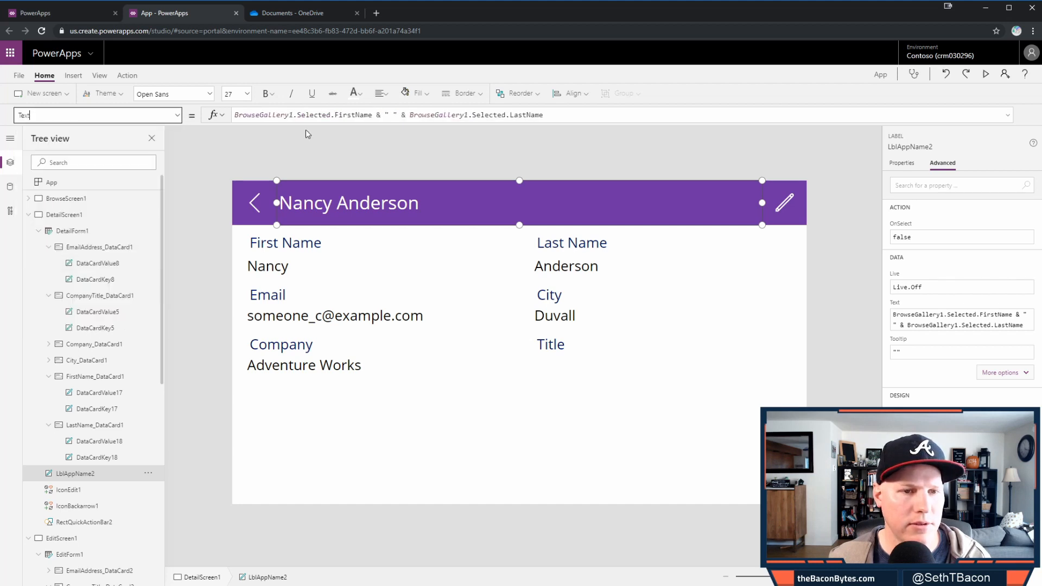
left_click_drag(553, 115, 191, 122)
key("ctrl+c")
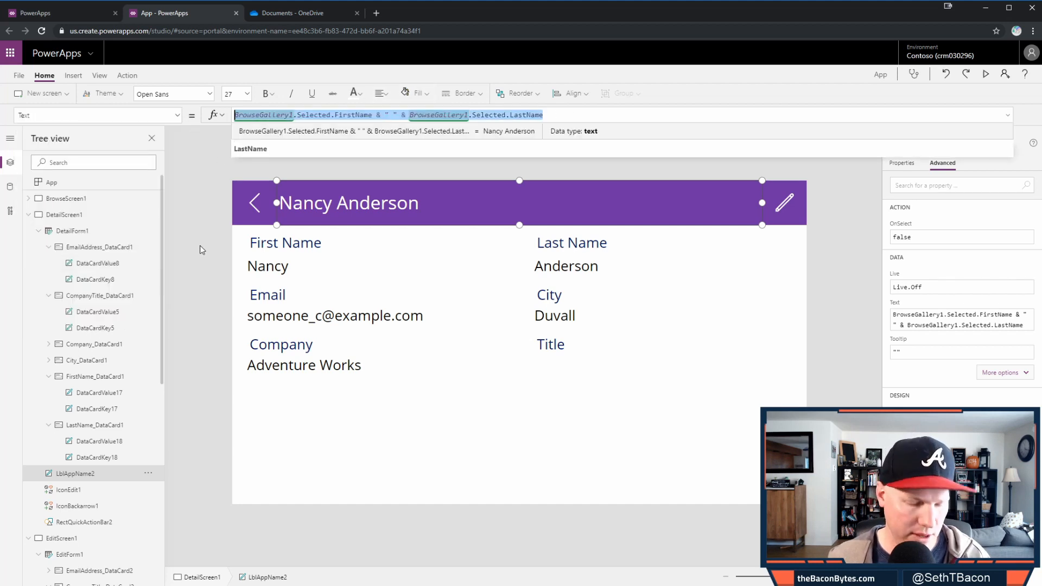
- Replace 'Table2' in the edit screen's header LblAppName3 with the pasted full-name formula
left_click(80, 216)
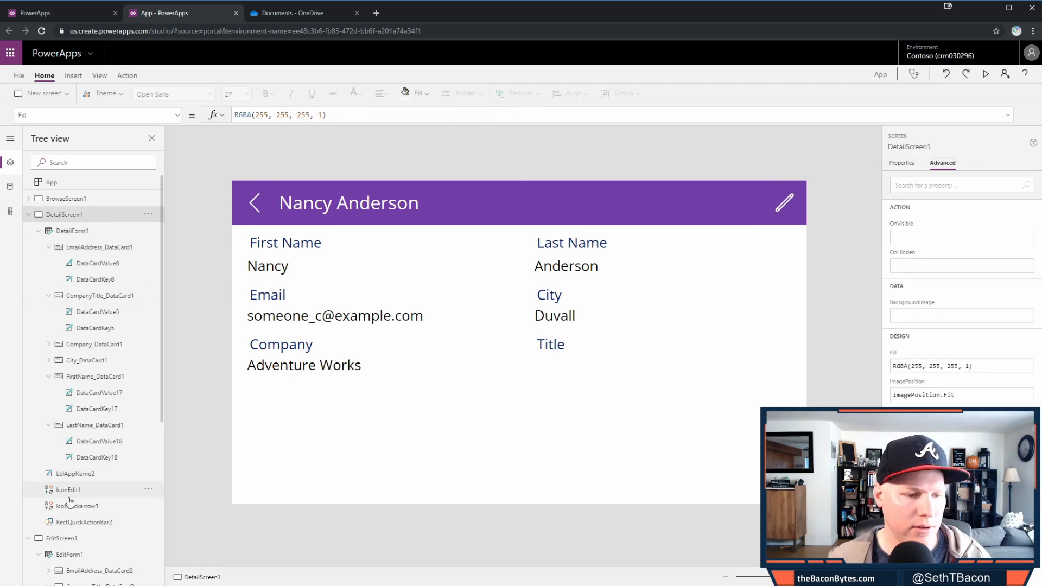
left_click(74, 540)
left_click(363, 217)
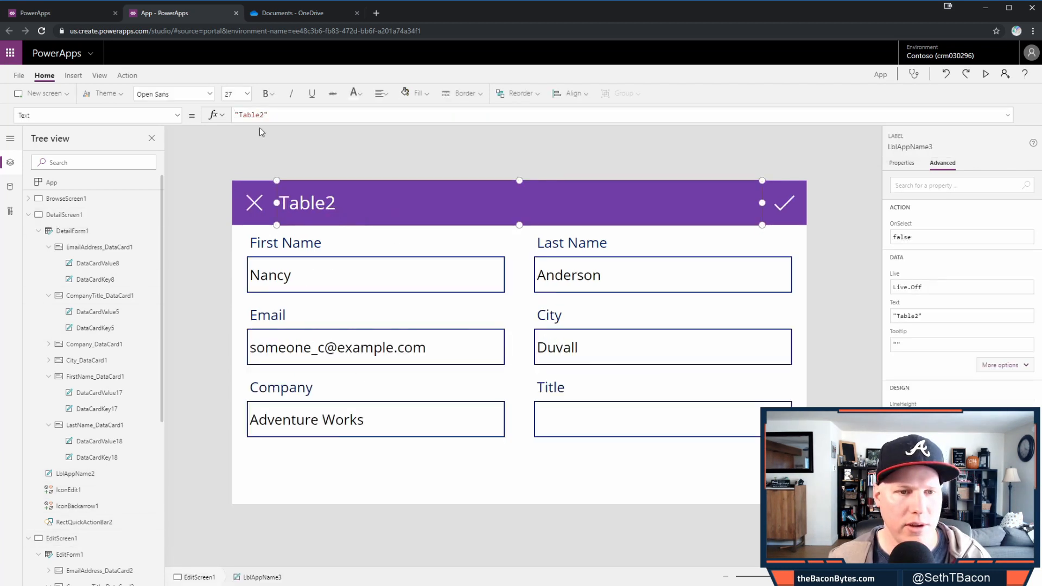
key("ctrl+shift+Left")
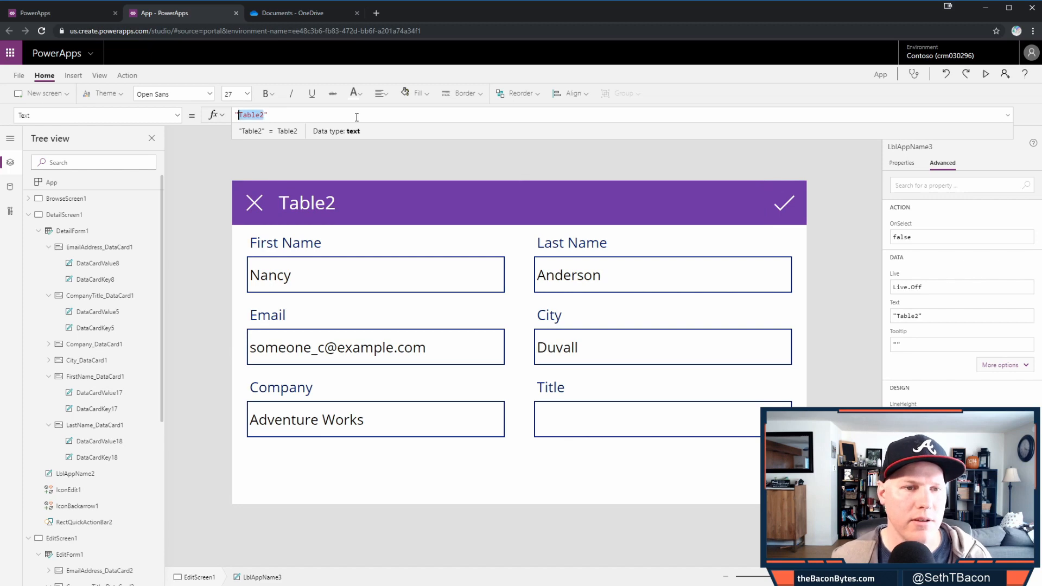
key("BackSpace")
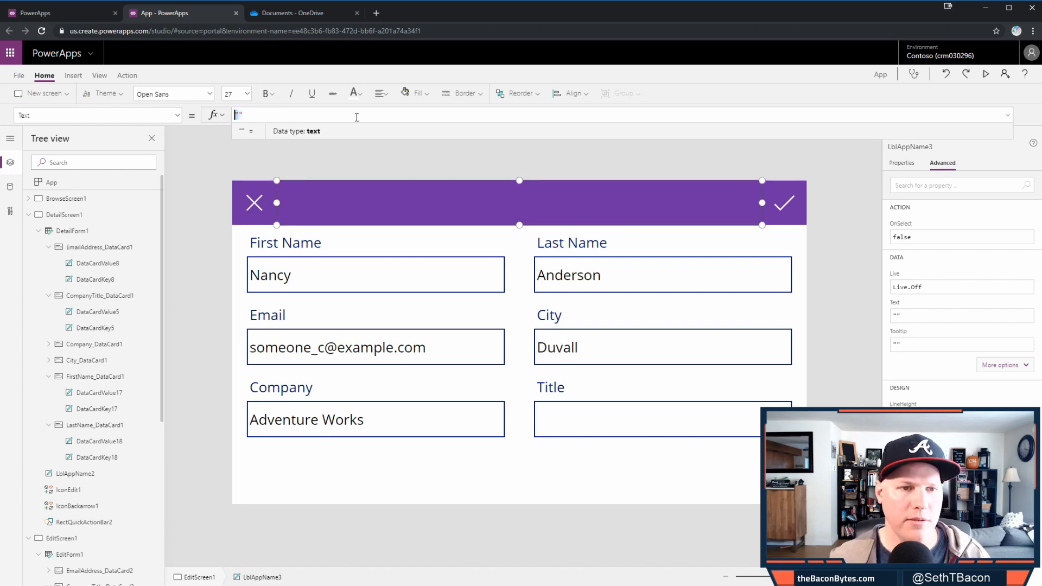
key("ctrl+v")
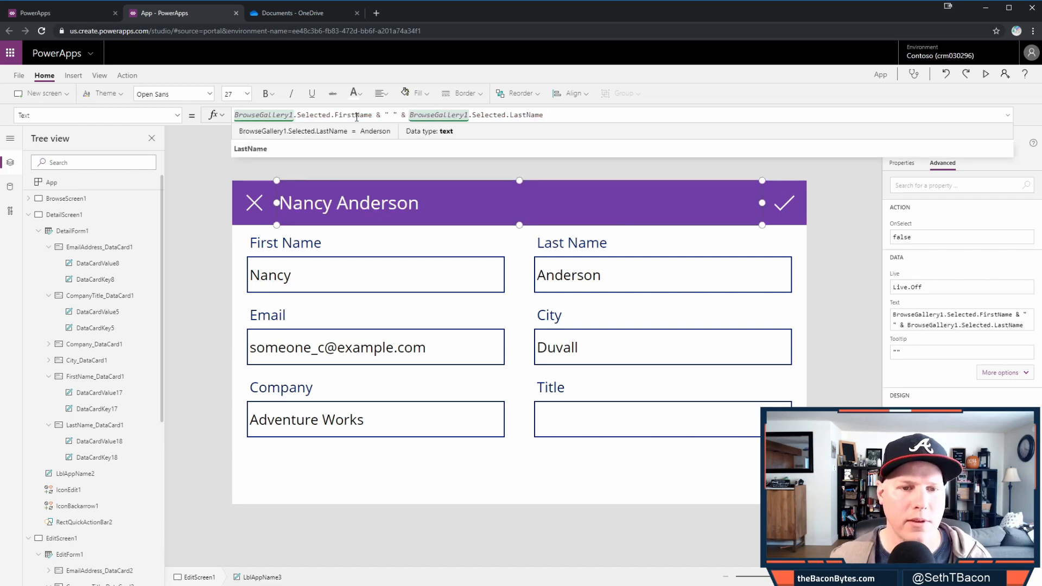
left_click(844, 245)
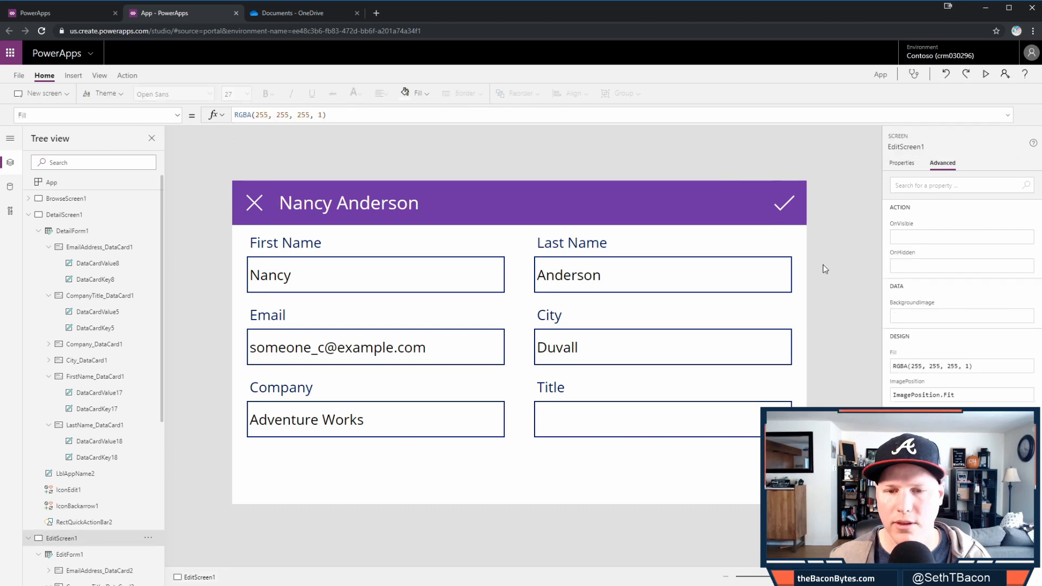
left_click(391, 277)
- In preview, change the attendee's first name from Nancy to Sam and save the record
left_click(984, 73)
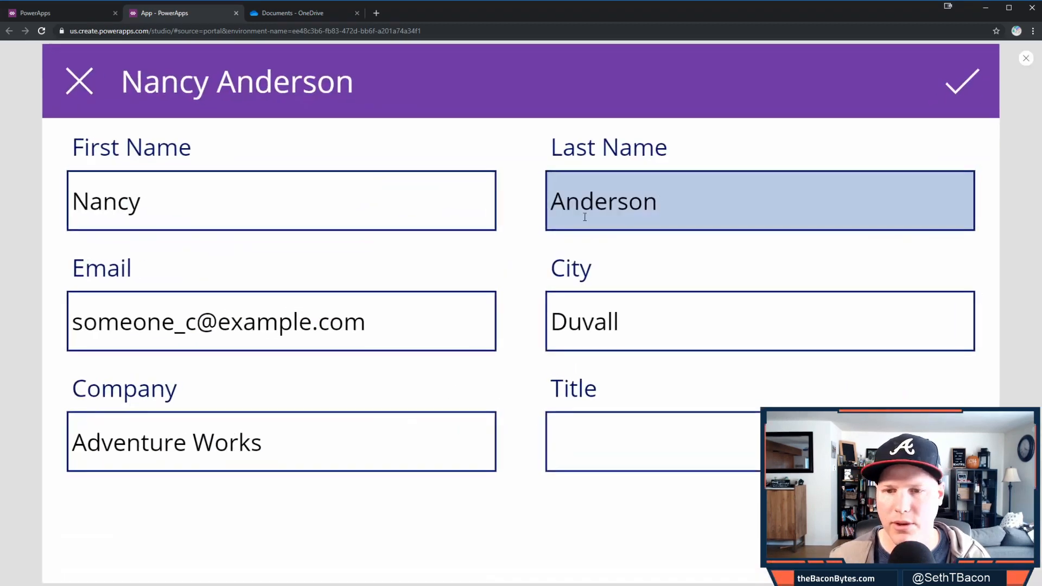
double_click(329, 202)
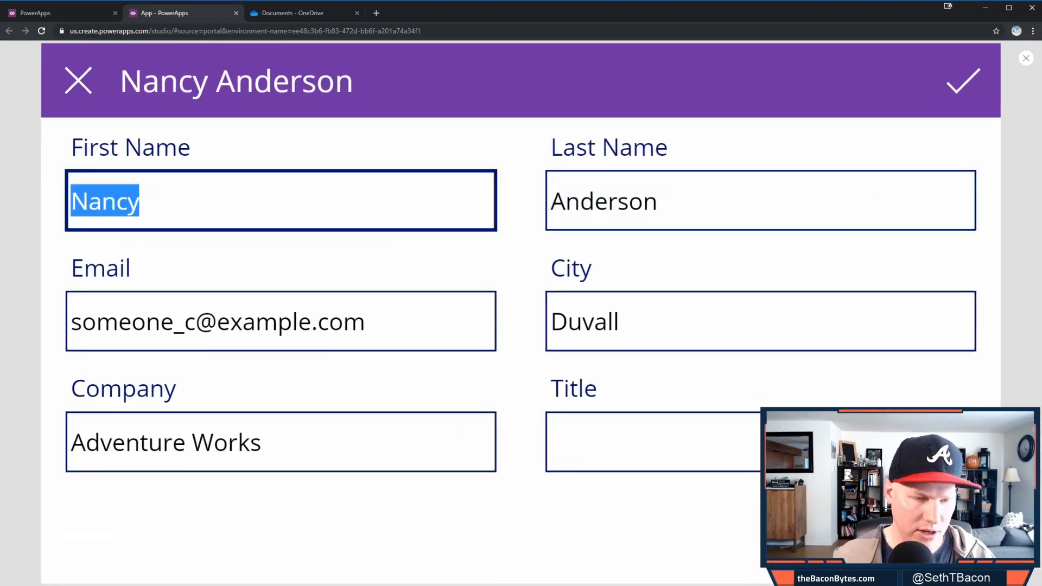
type("Sam")
key("Tab")
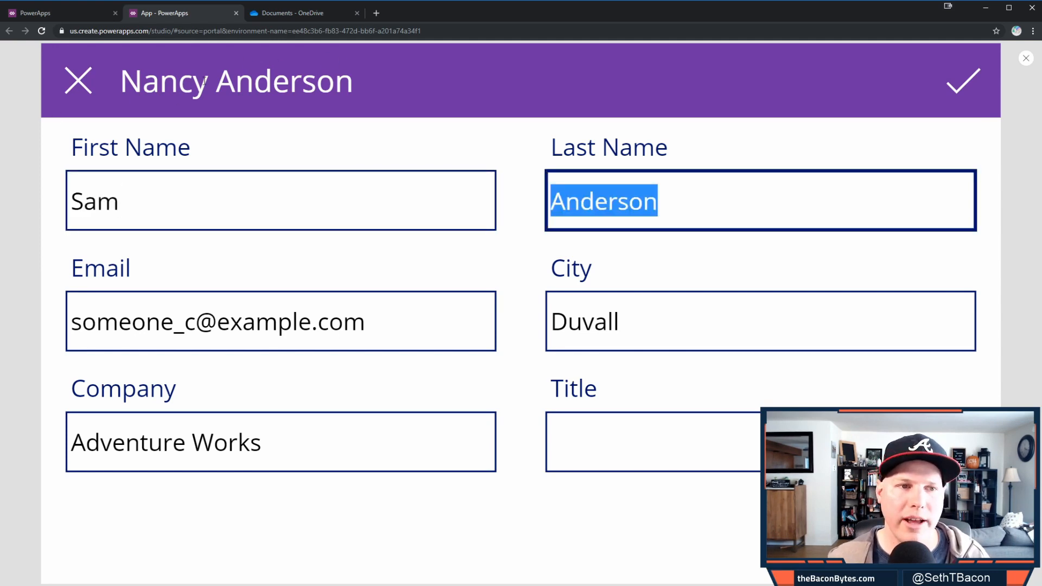
double_click(149, 202)
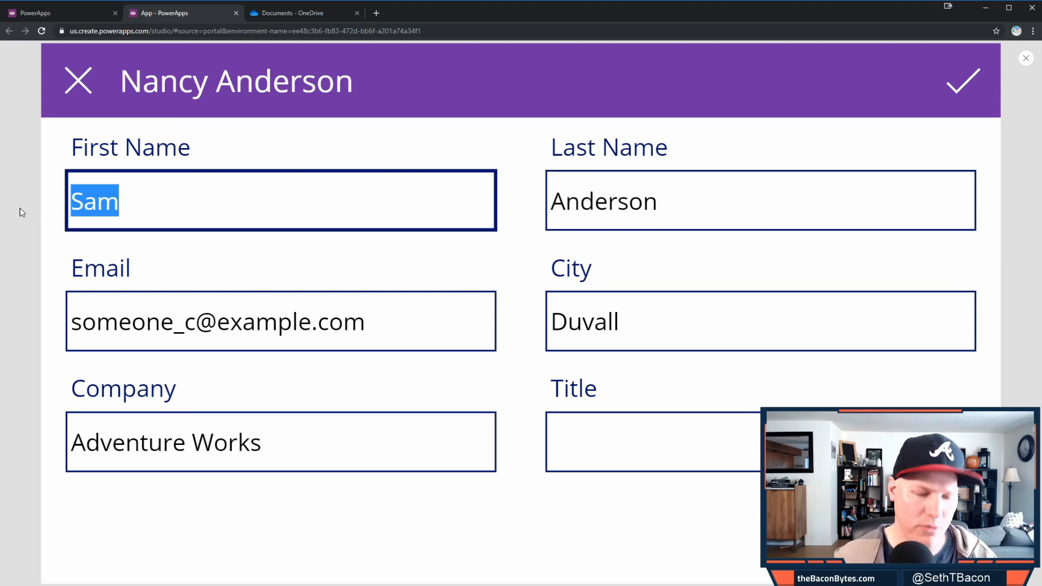
type("Nancy")
key("Tab")
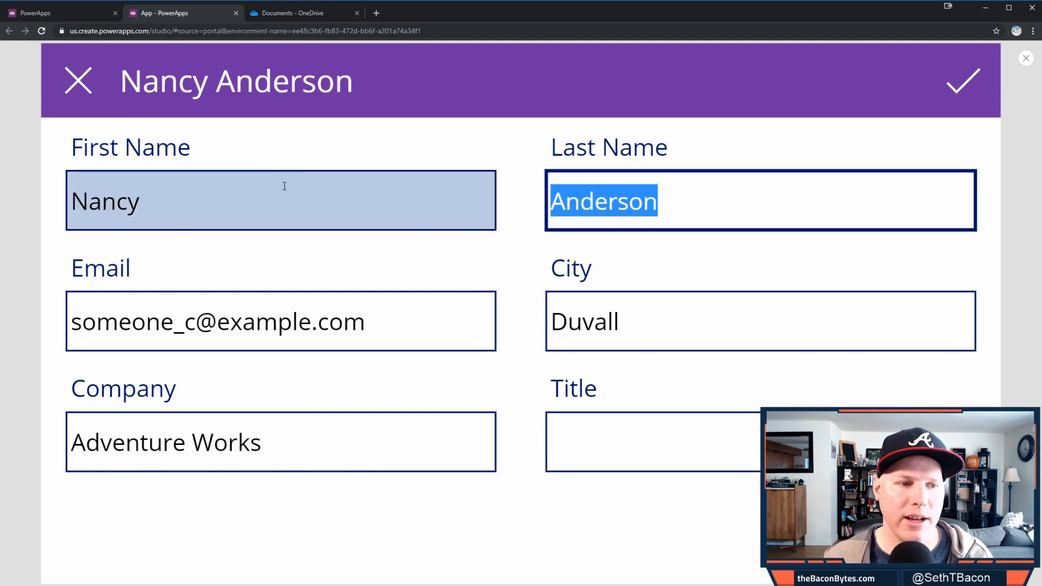
double_click(269, 203)
type("Sam")
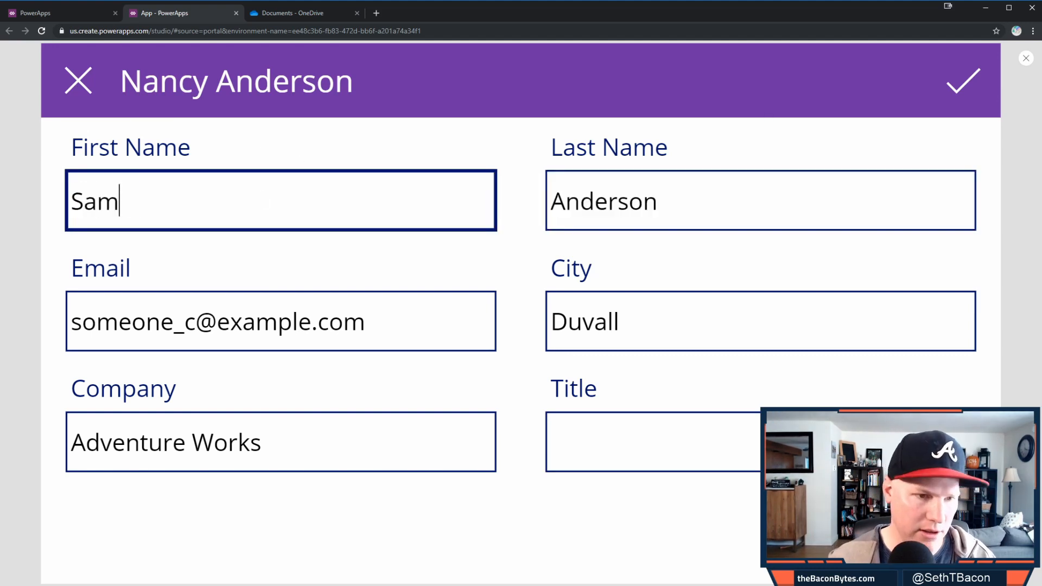
key("Tab")
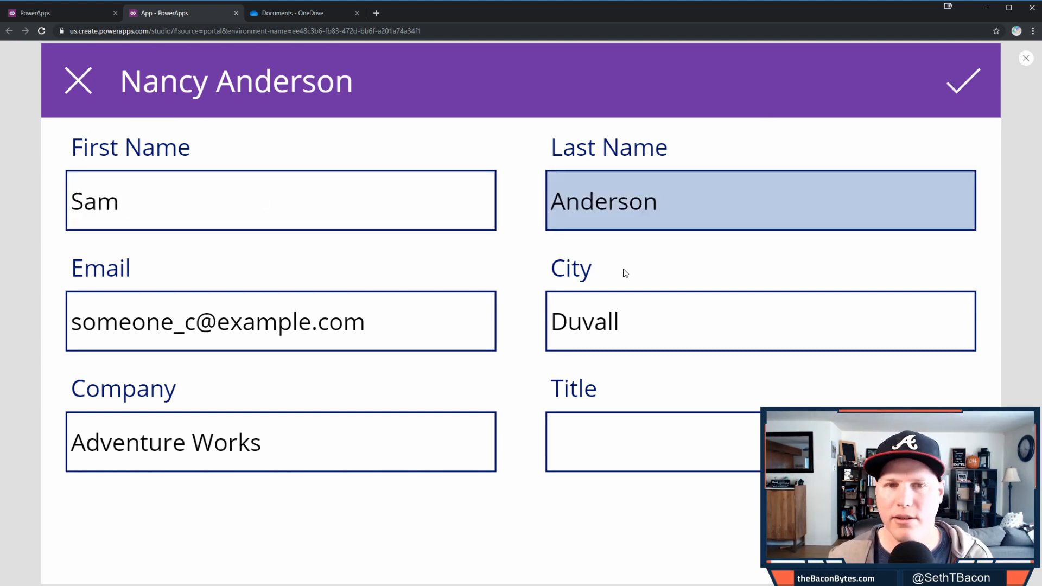
left_click(585, 255)
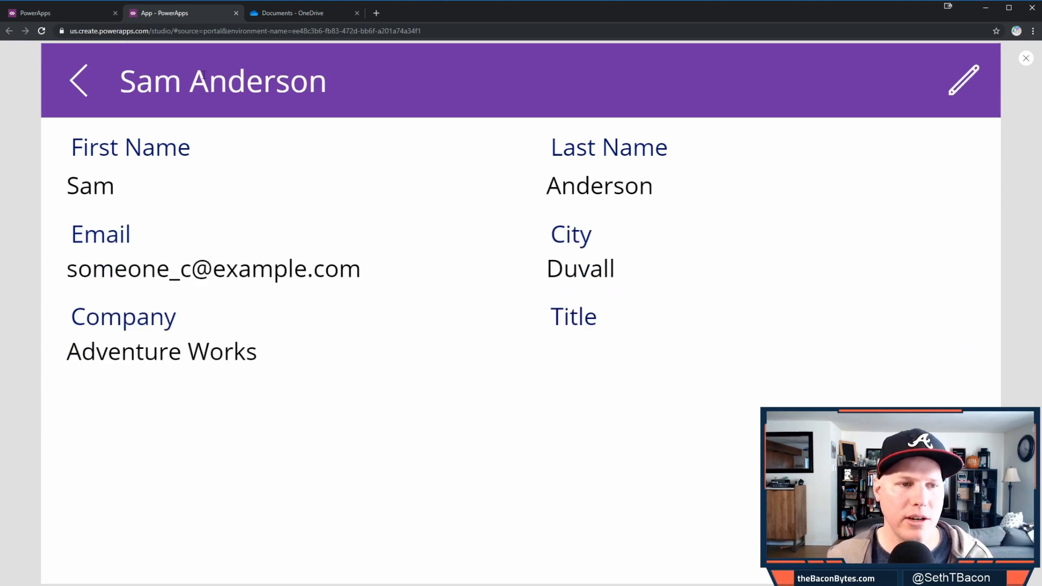
- Edit the first name back to Nancy, save, return to the attendee list and close preview
left_click(964, 81)
left_click_drag(132, 198, 30, 194)
type("Ma")
key("BackSpace")
key("BackSpace")
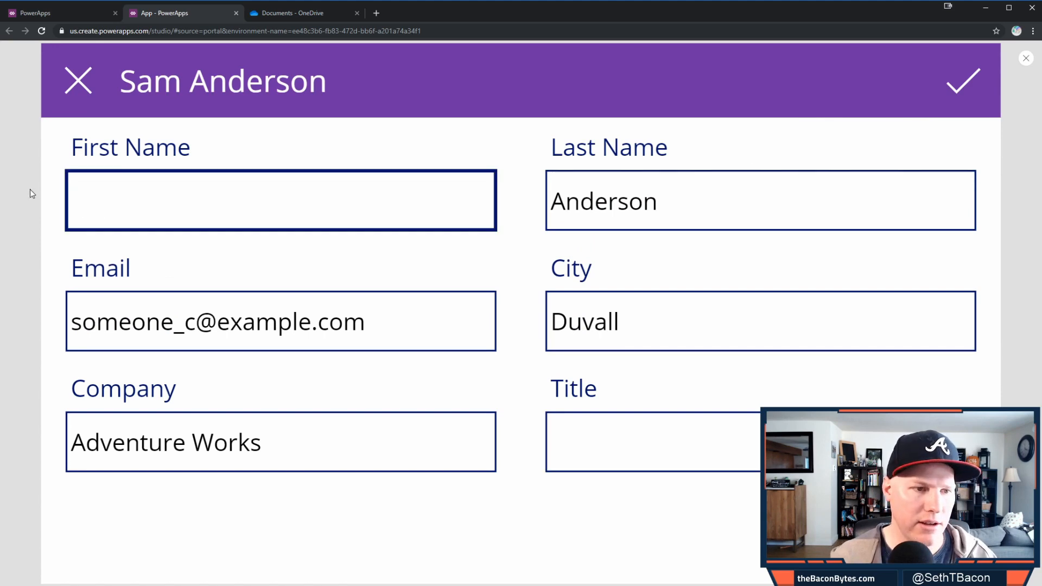
type("Nancy")
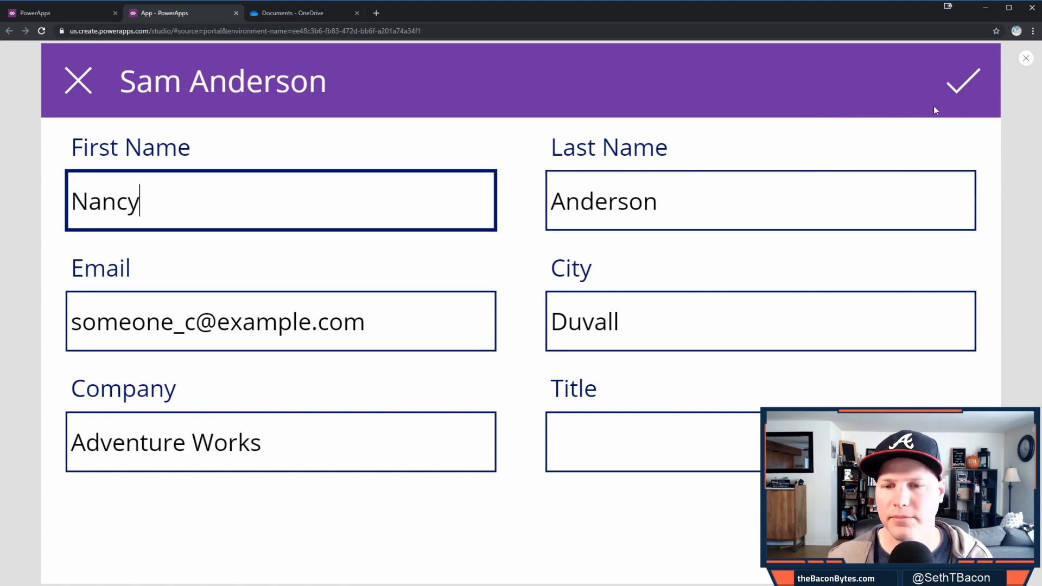
left_click(966, 86)
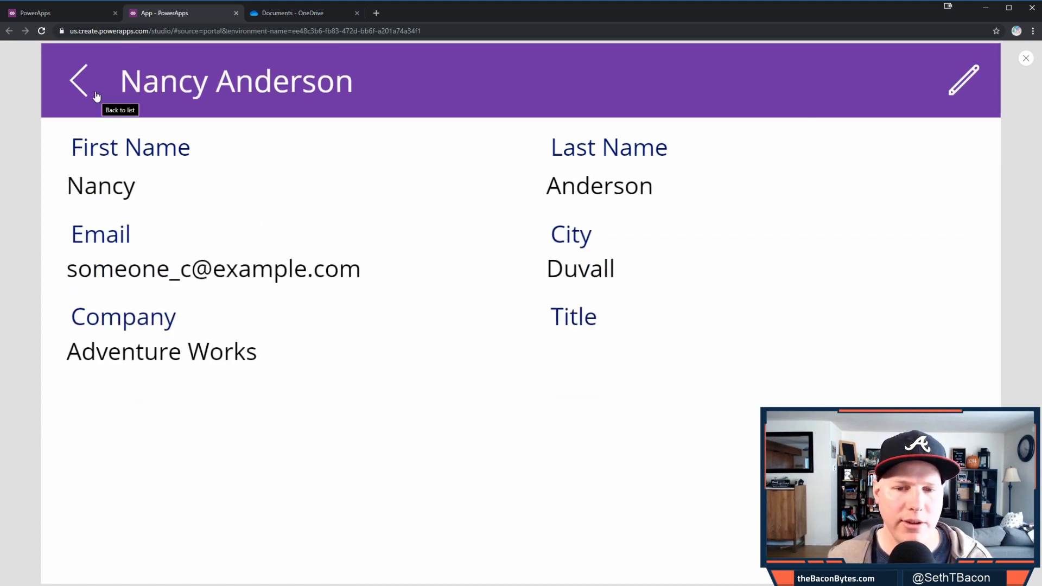
left_click(97, 96)
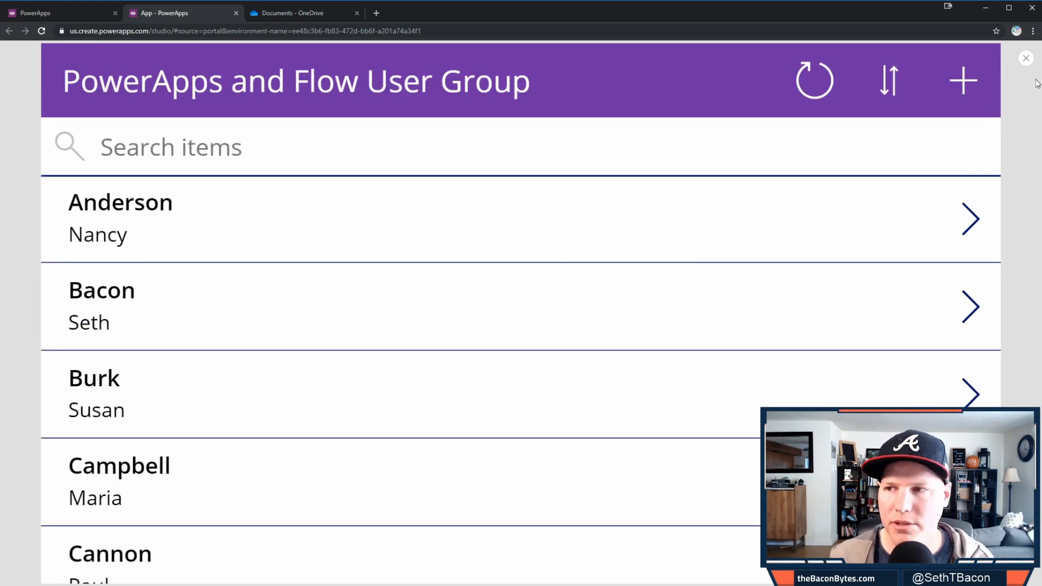
left_click(1027, 59)
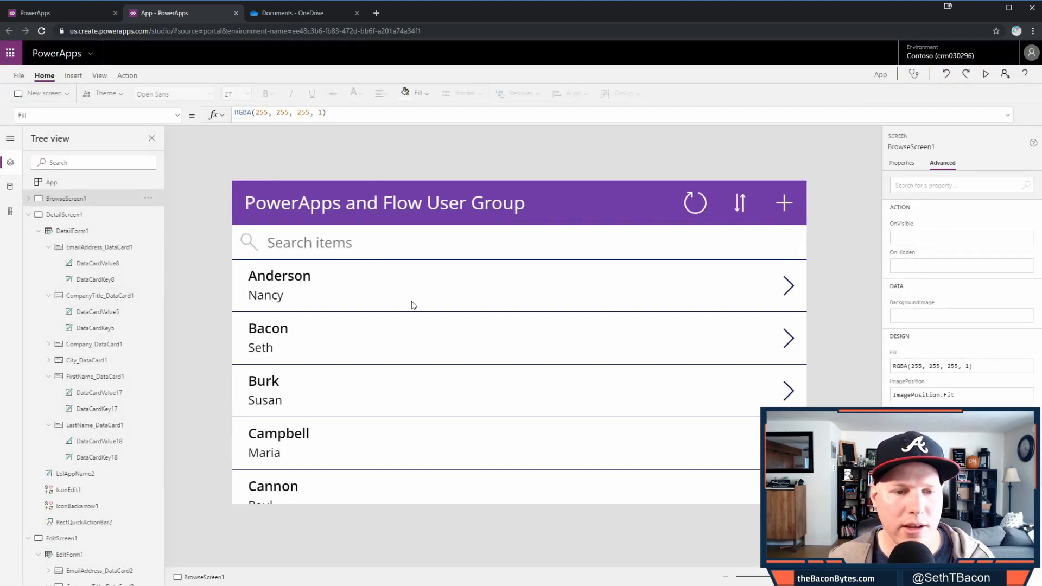
- Collapse the detail and edit screens in the tree, select BrowseGallery1, and open Insert > Input
left_click(28, 215)
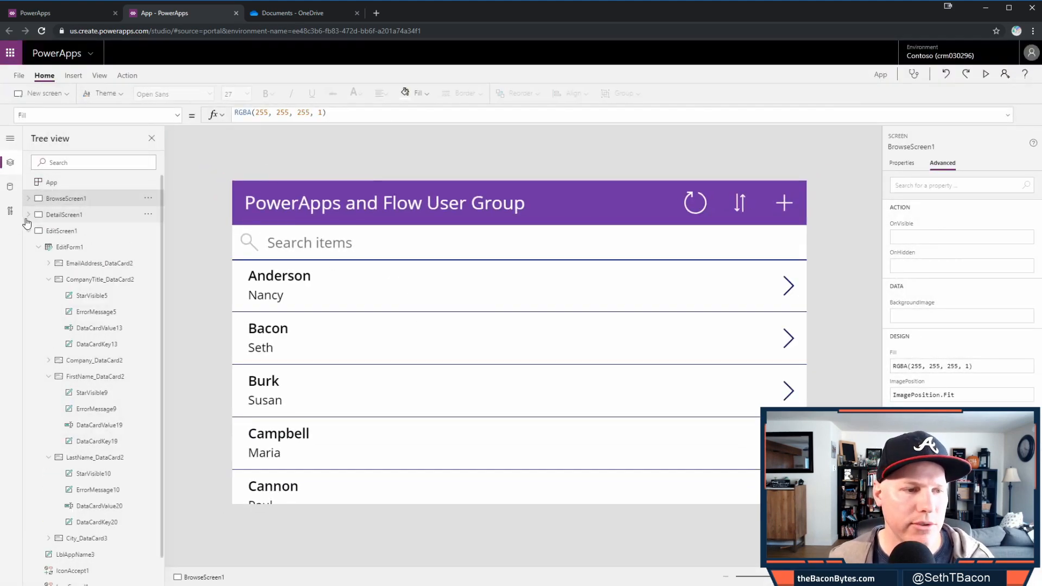
left_click(27, 230)
left_click(571, 358)
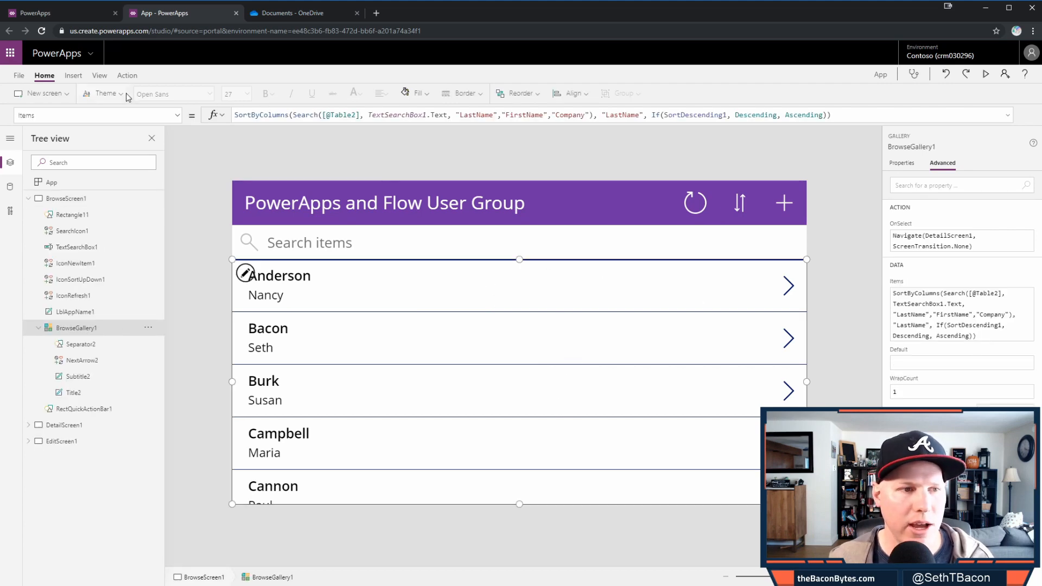
left_click(349, 301)
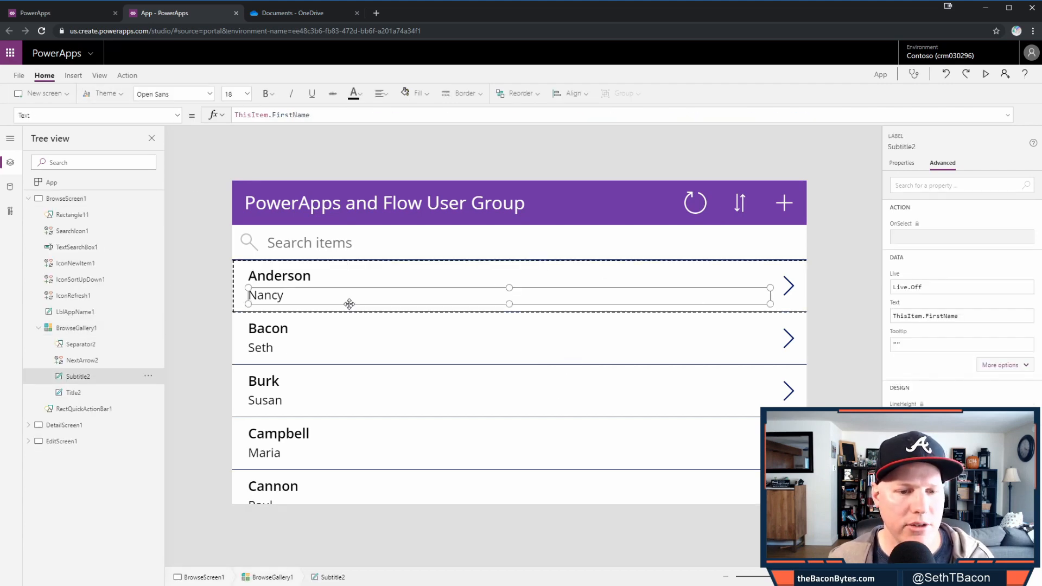
left_click(244, 309)
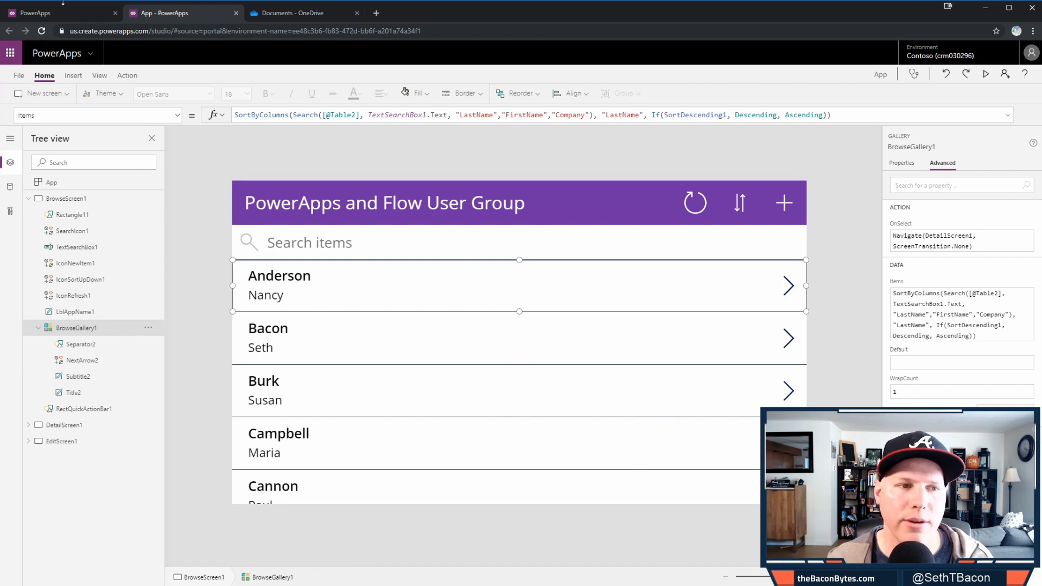
left_click(73, 76)
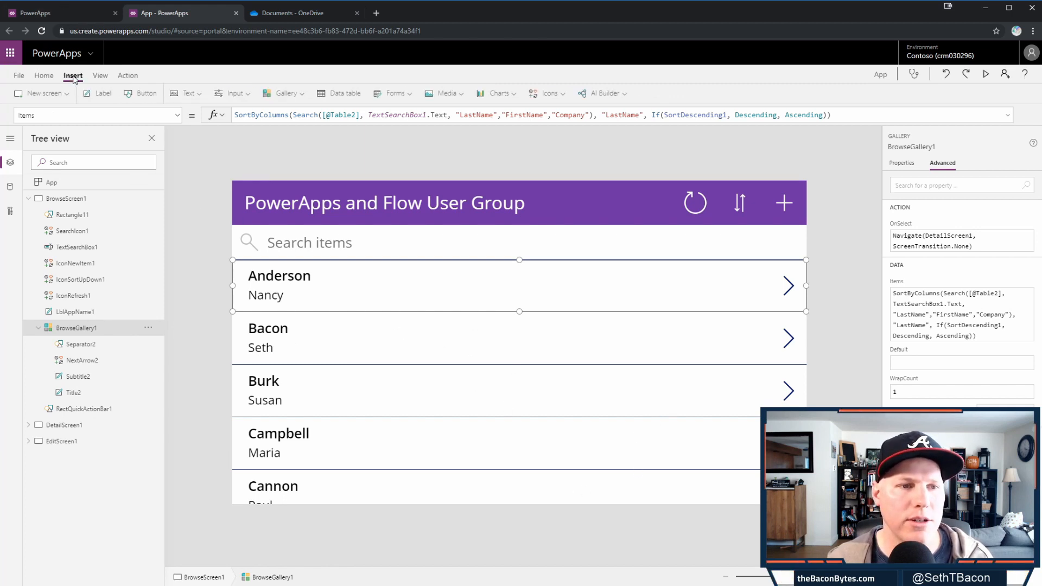
left_click(234, 93)
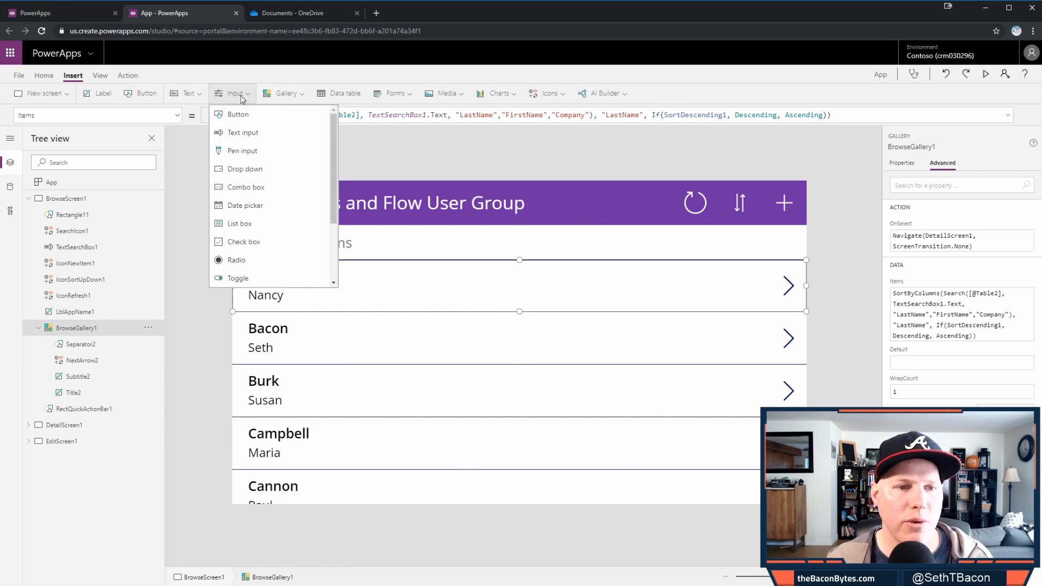
- Insert a Check box into the gallery and drag Checkbox1 beside the first row's arrow
left_click(272, 243)
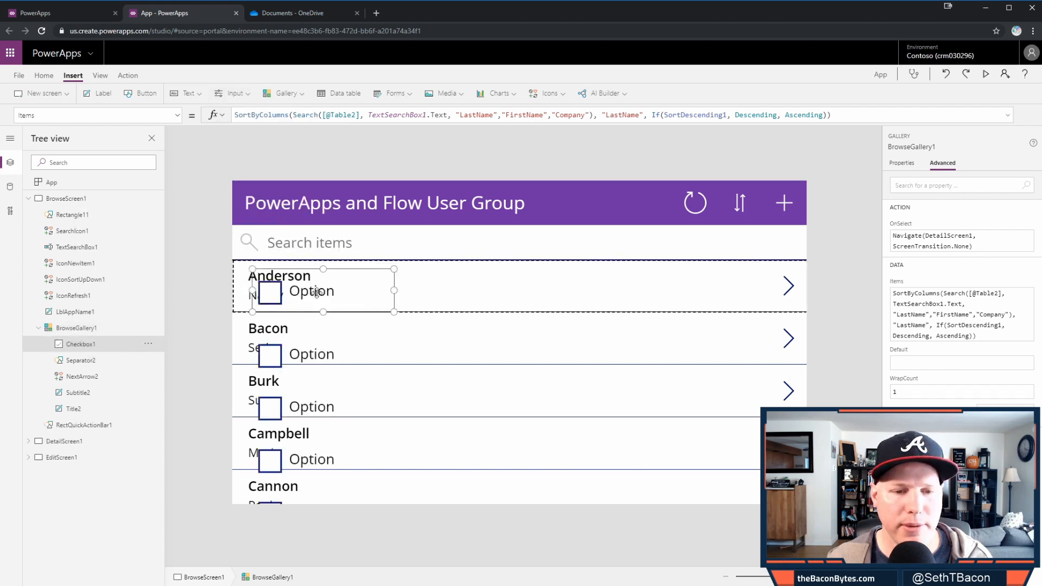
left_click_drag(296, 292, 674, 287)
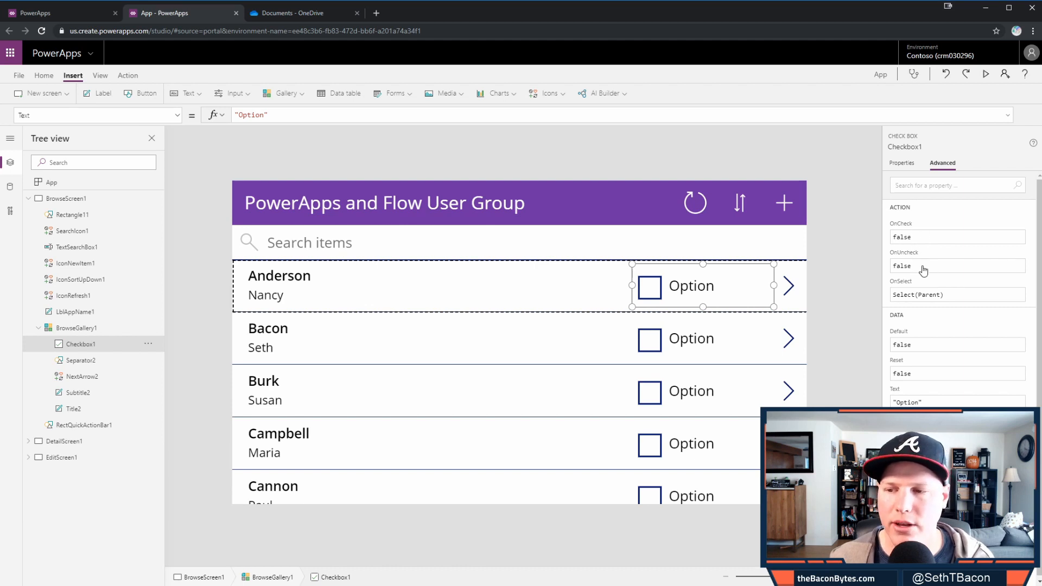
- Set Checkbox1's OnCheck to Patch(Table2,ThisItem,{Attended:"Here"})
left_click(941, 238)
type("Past")
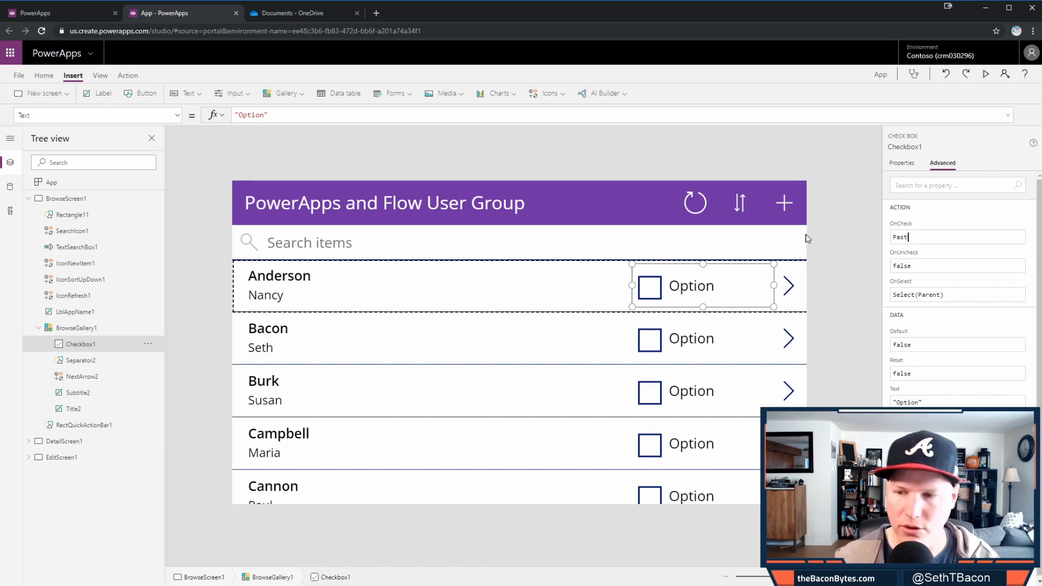
key("BackSpace")
key("BackSpace")
type("tch")
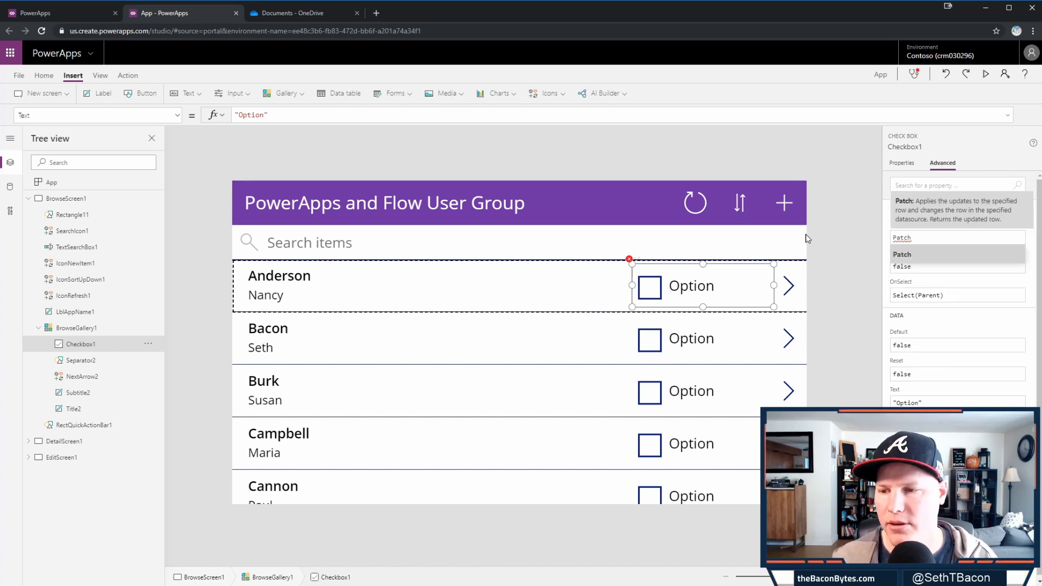
type("(")
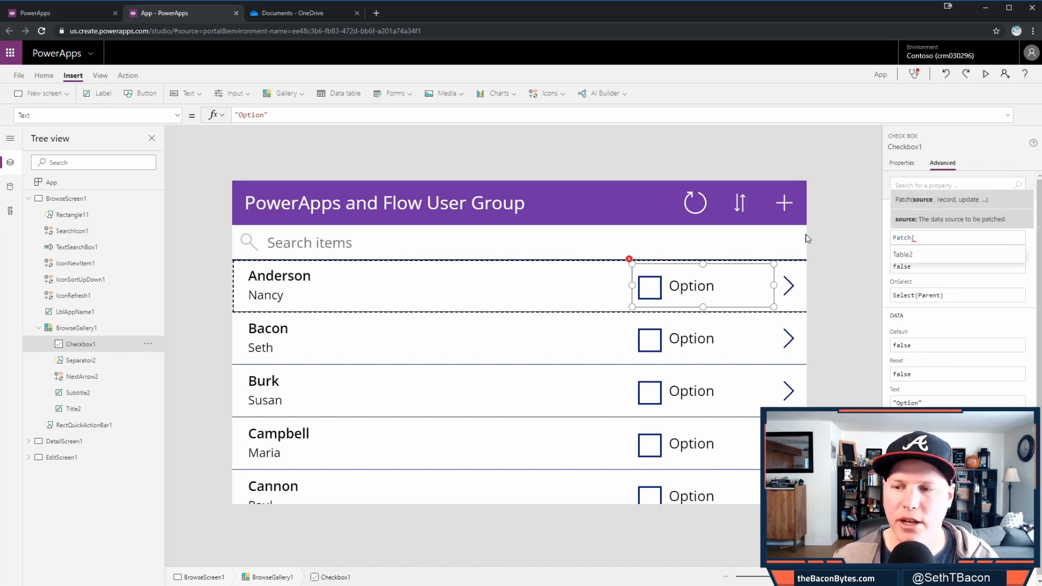
key("Tab")
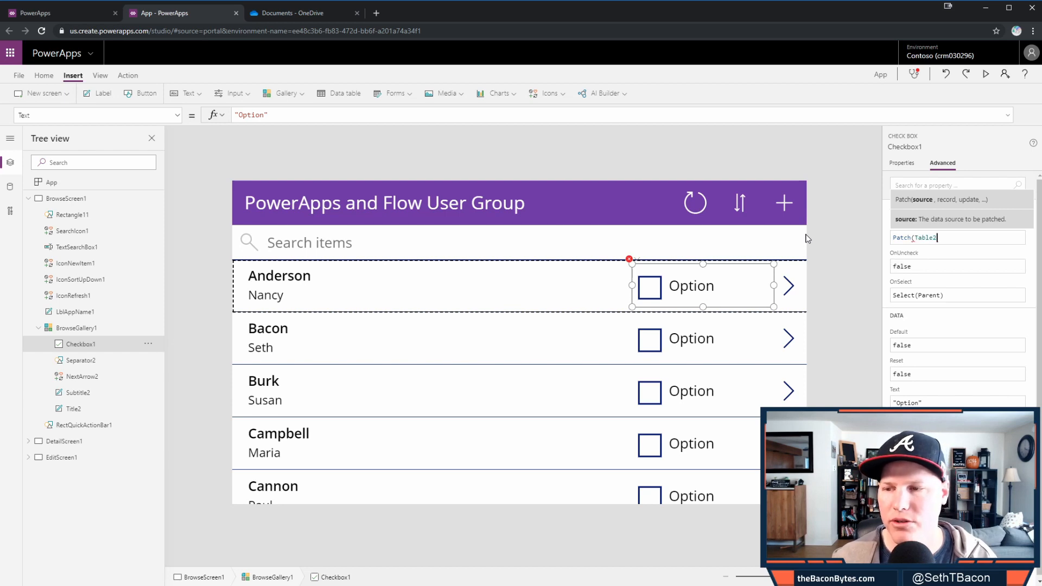
type(",T")
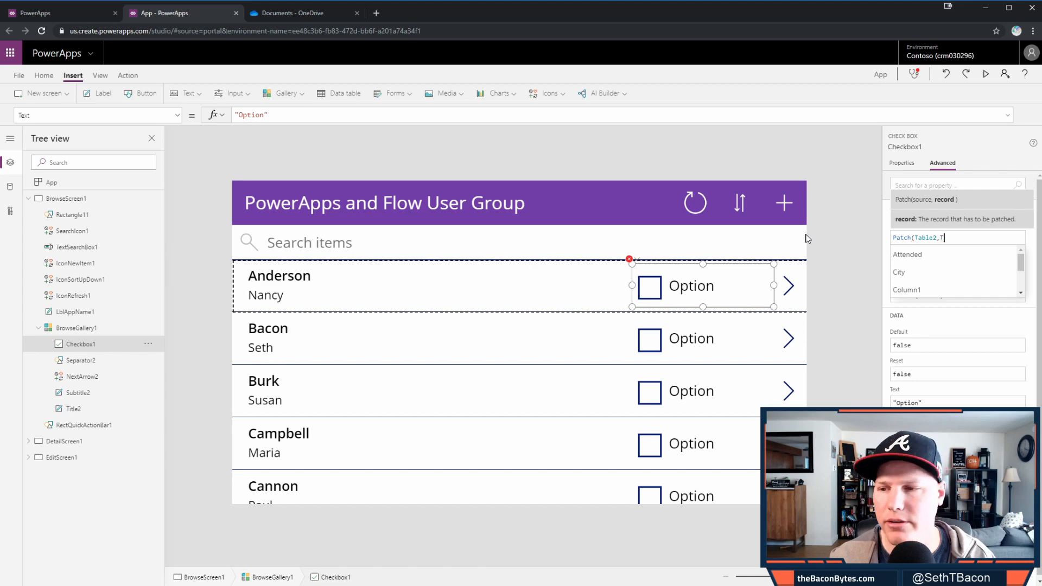
key("BackSpace")
type("Th")
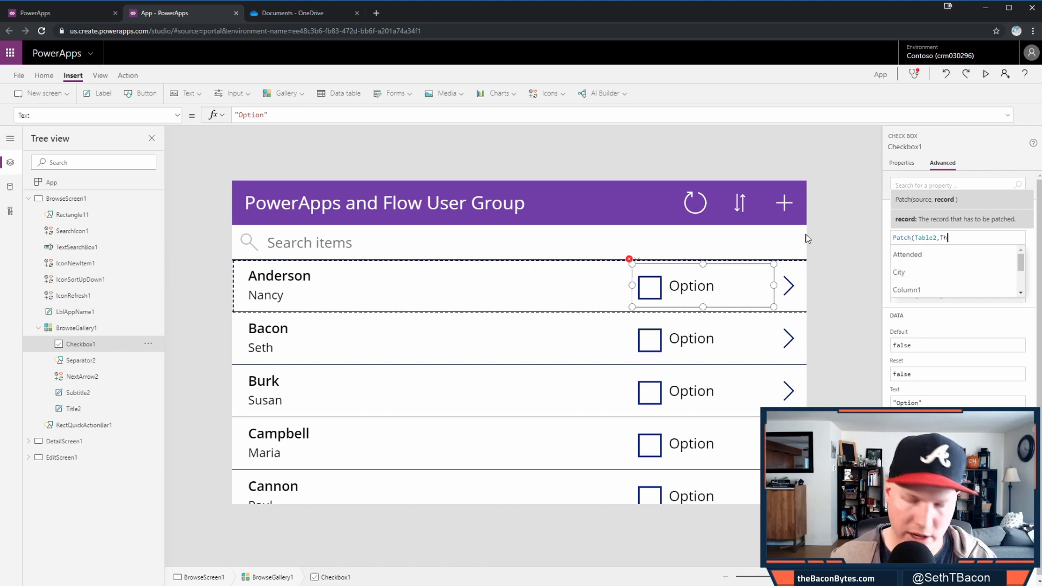
type("isItem")
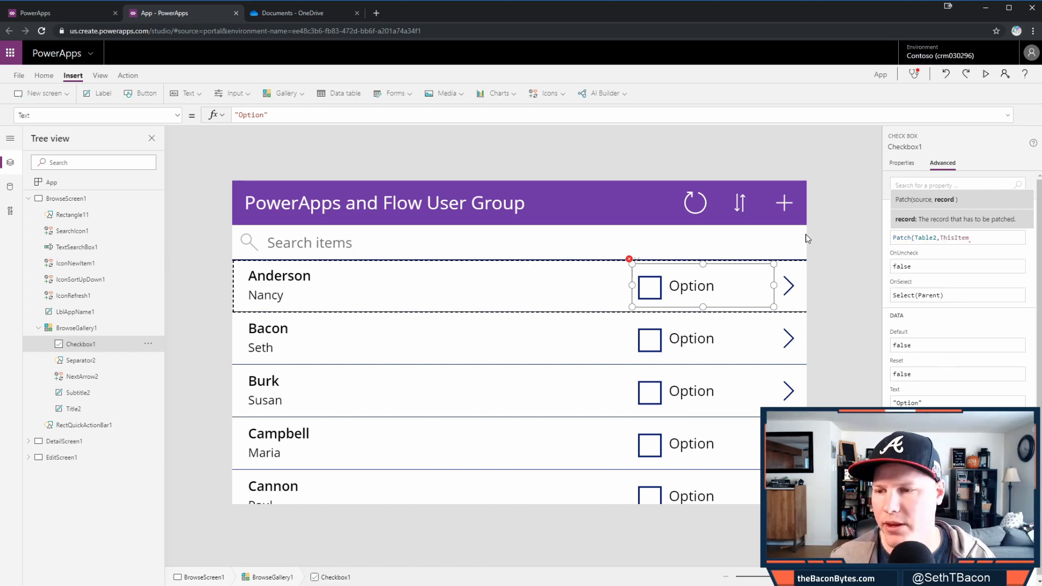
type(", {A")
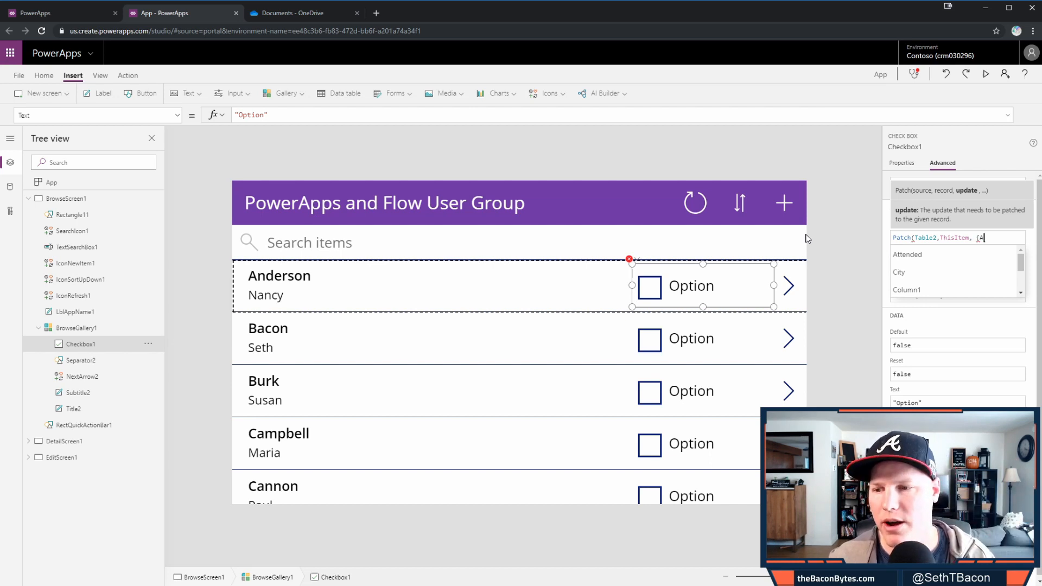
key("Down")
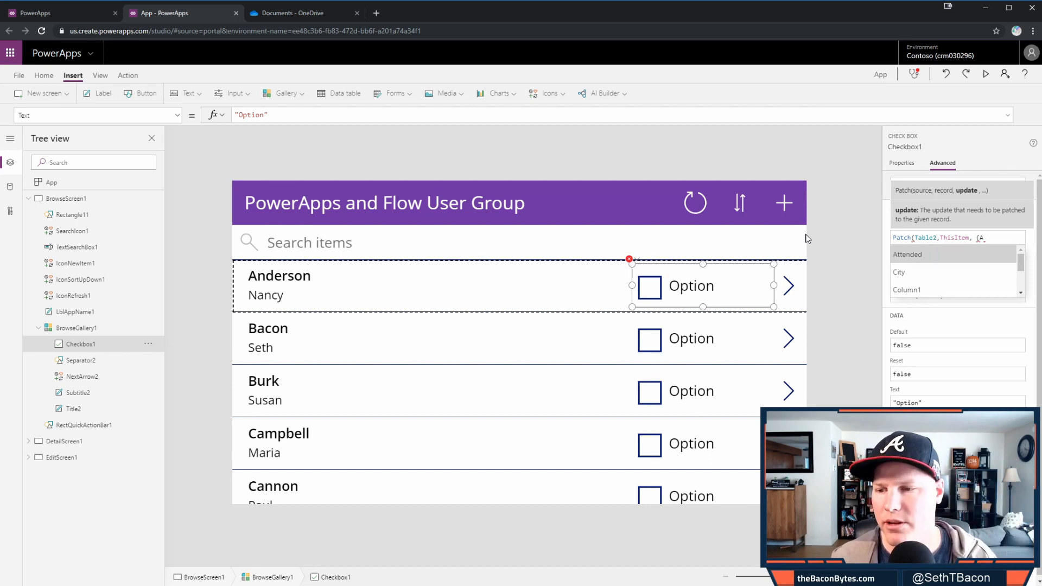
key("Tab")
key("BackSpace")
key("BackSpace")
key("BackSpace")
key("BackSpace")
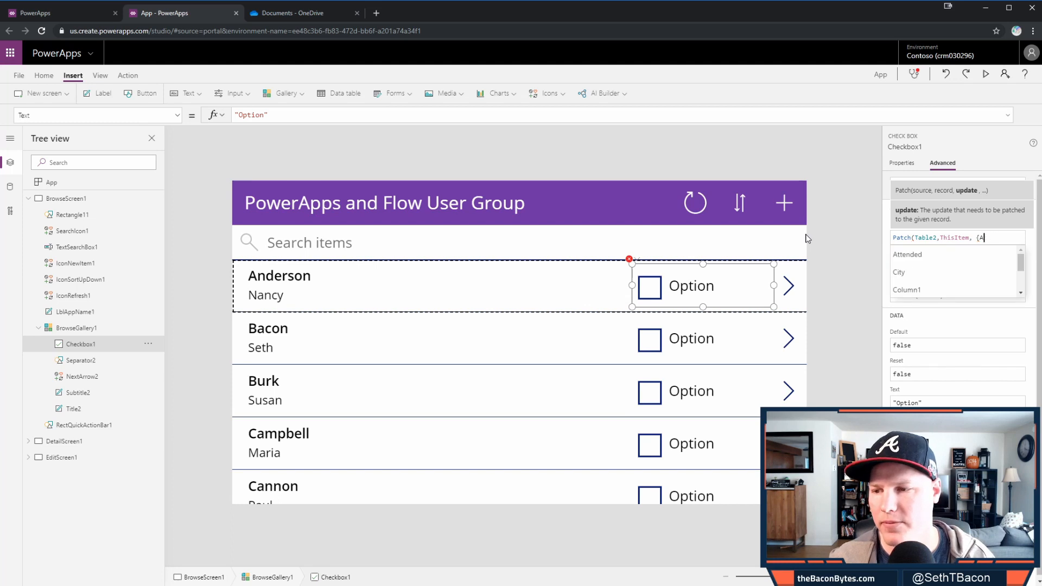
key("Down")
key("BackSpace")
key("Down")
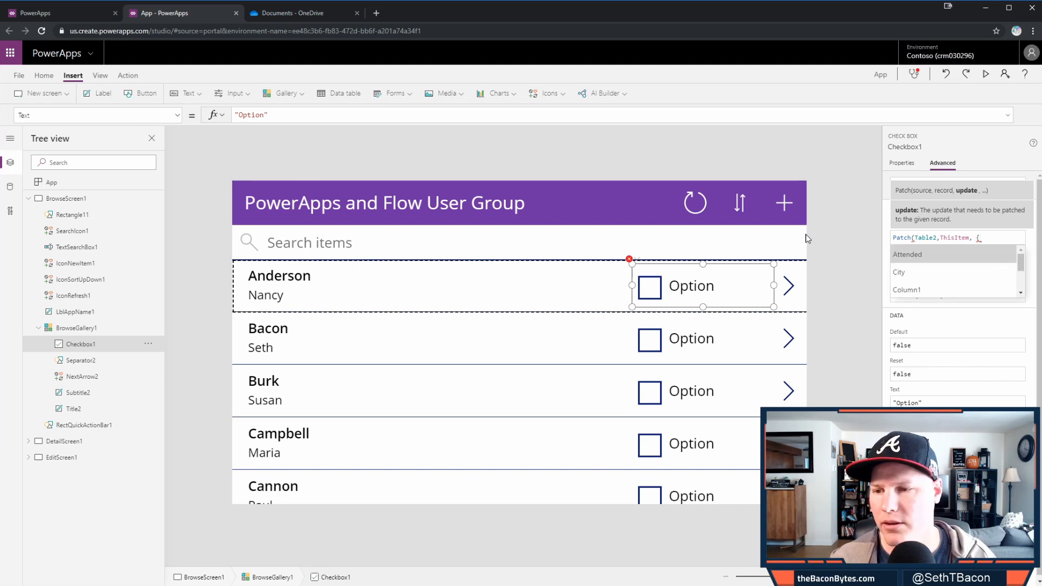
key("Tab")
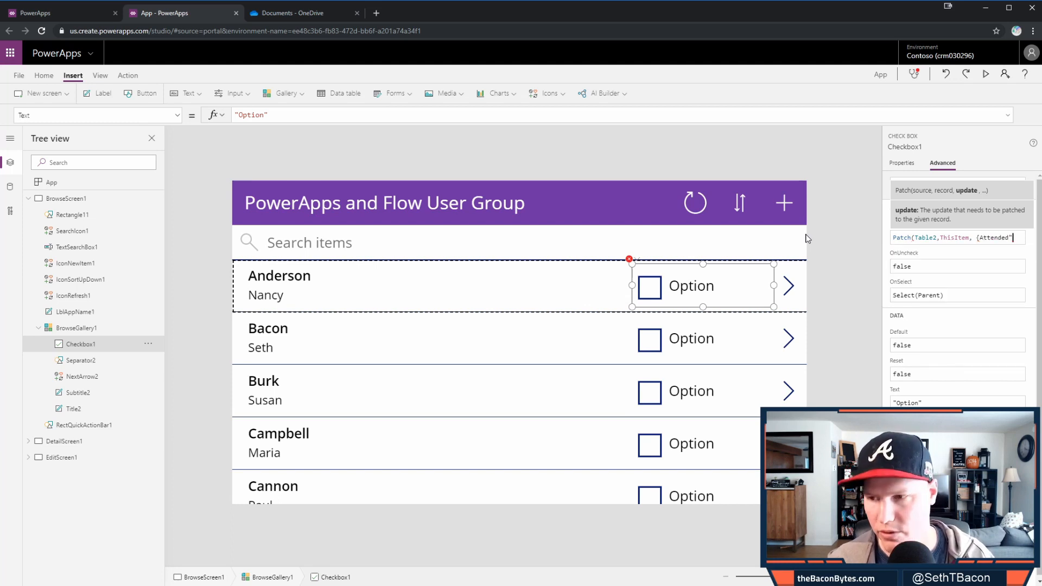
type(":\"")
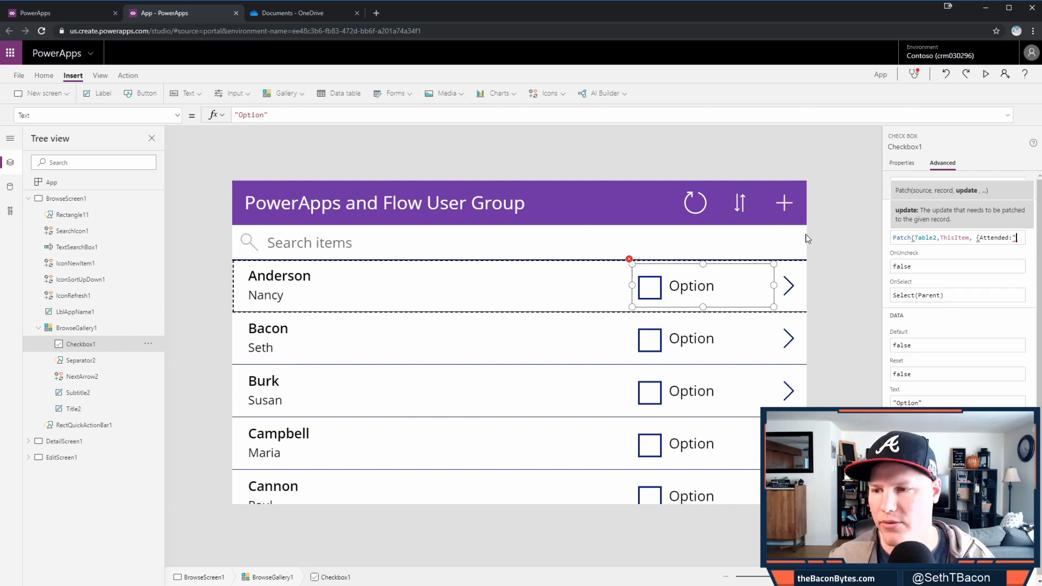
type("H")
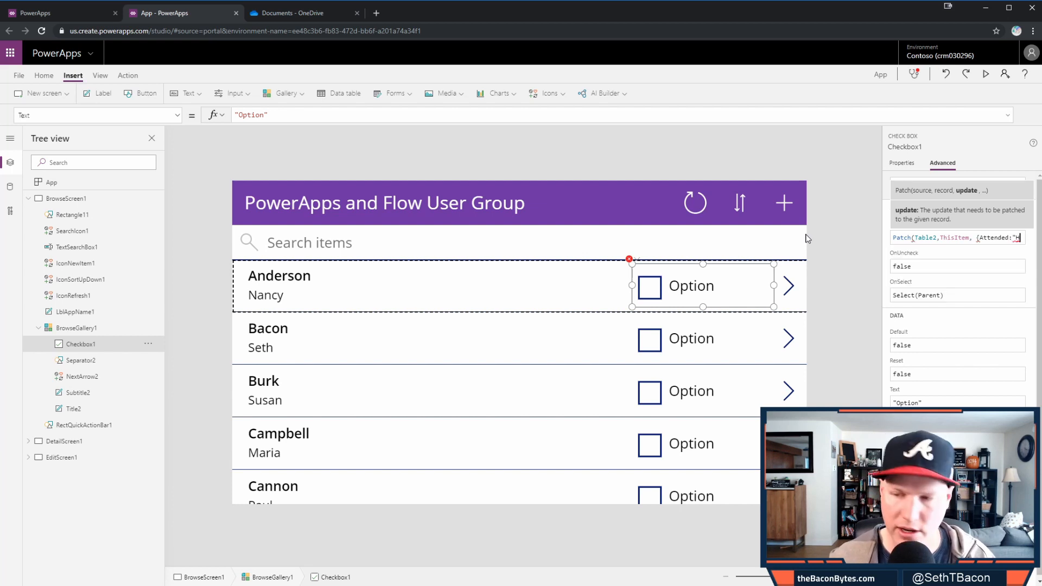
type("ere\"")
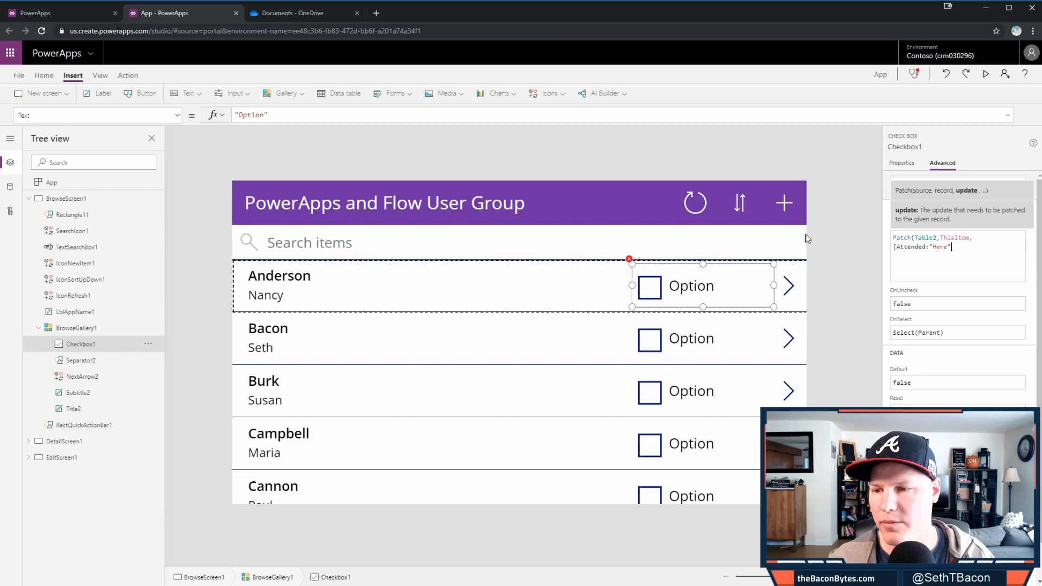
type("}")
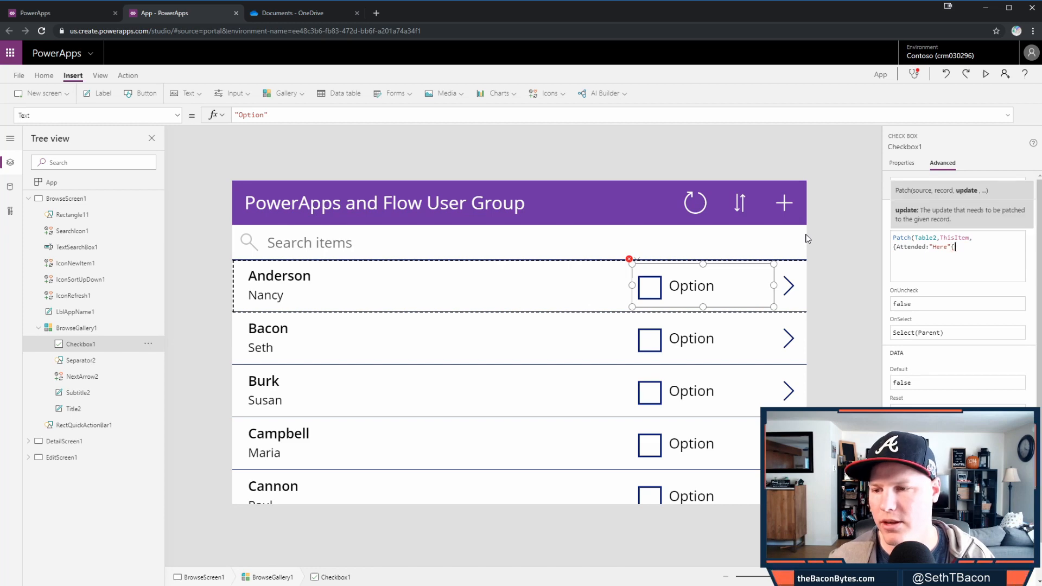
type("},")
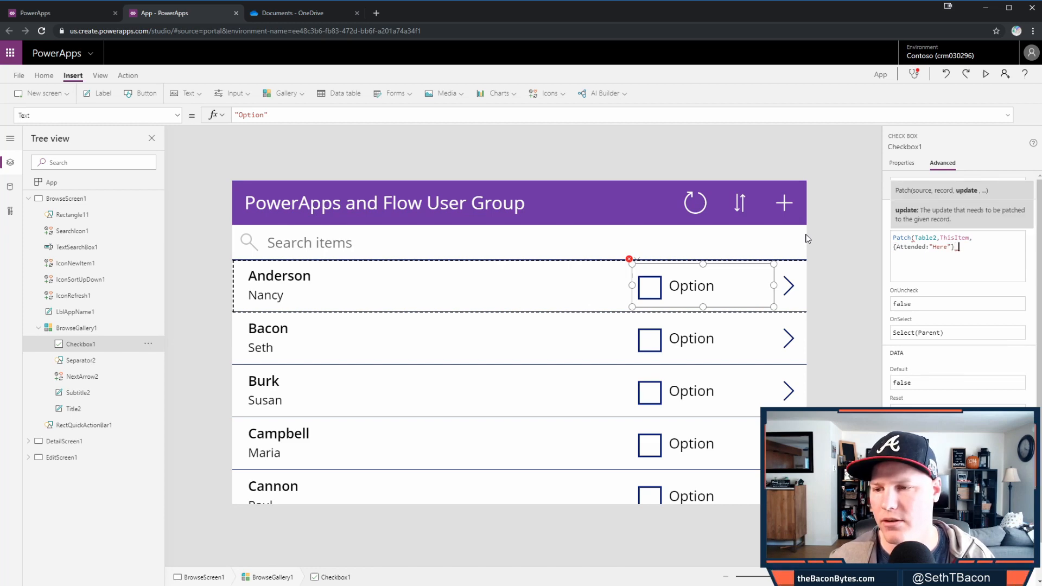
key("BackSpace")
type(")")
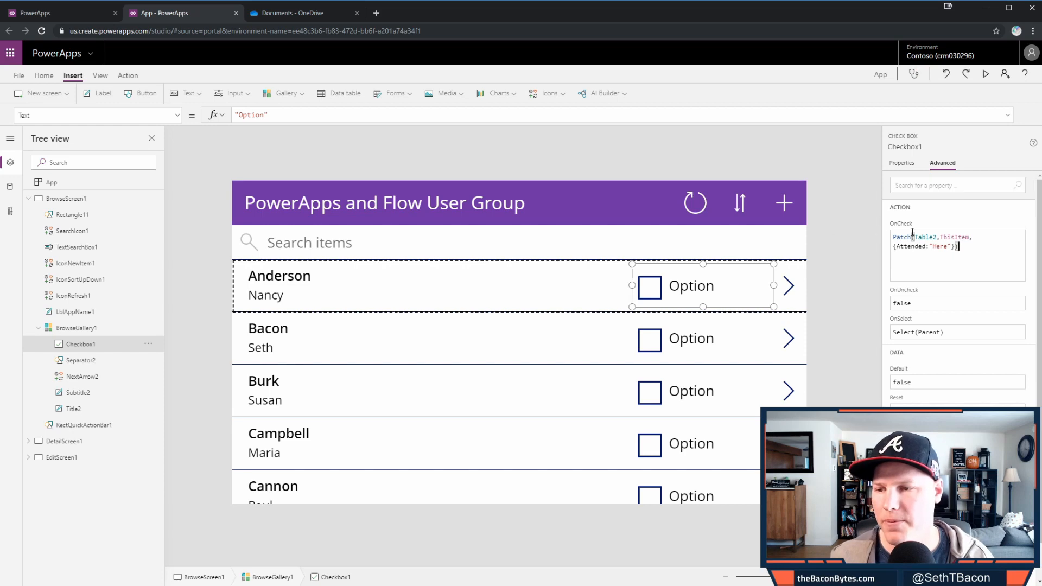
- Set OnUncheck to Patch(Table2,ThisItem,{Attended:""}) and clear the OnSelect formula
left_click_drag(975, 248, 855, 229)
key("ctrl+c")
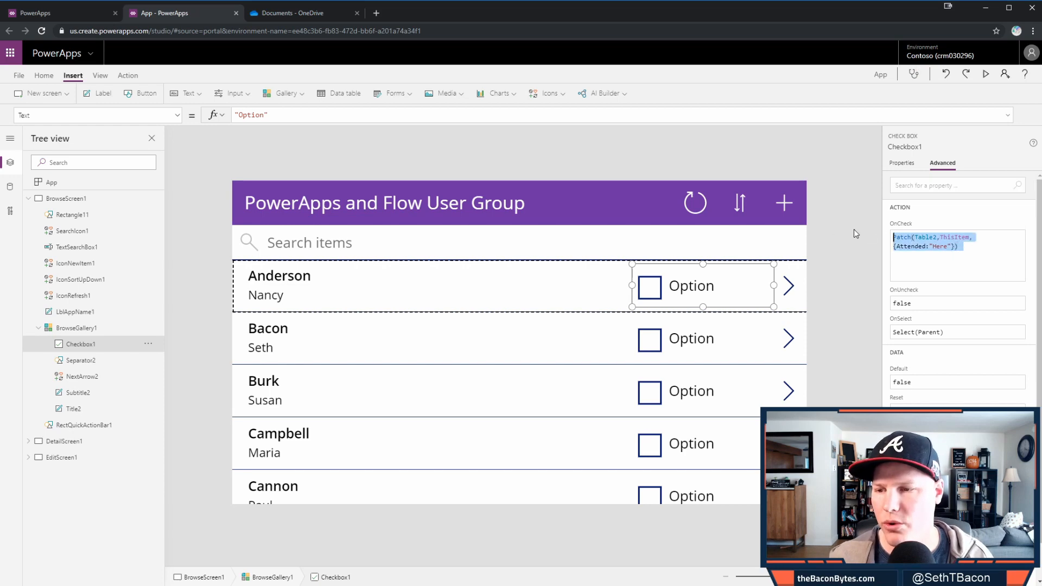
left_click(926, 308)
left_click(912, 273)
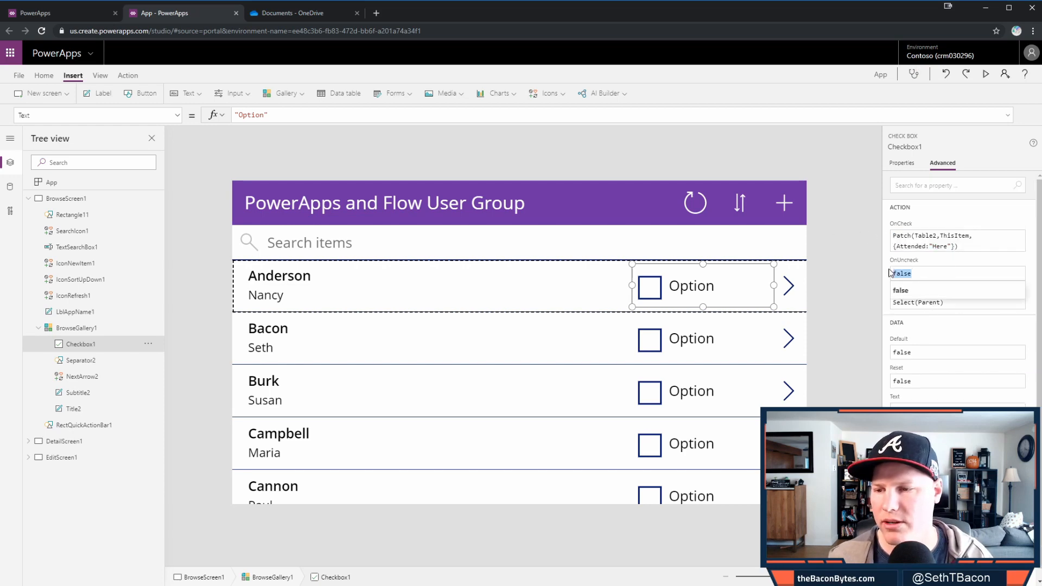
key("ctrl+v")
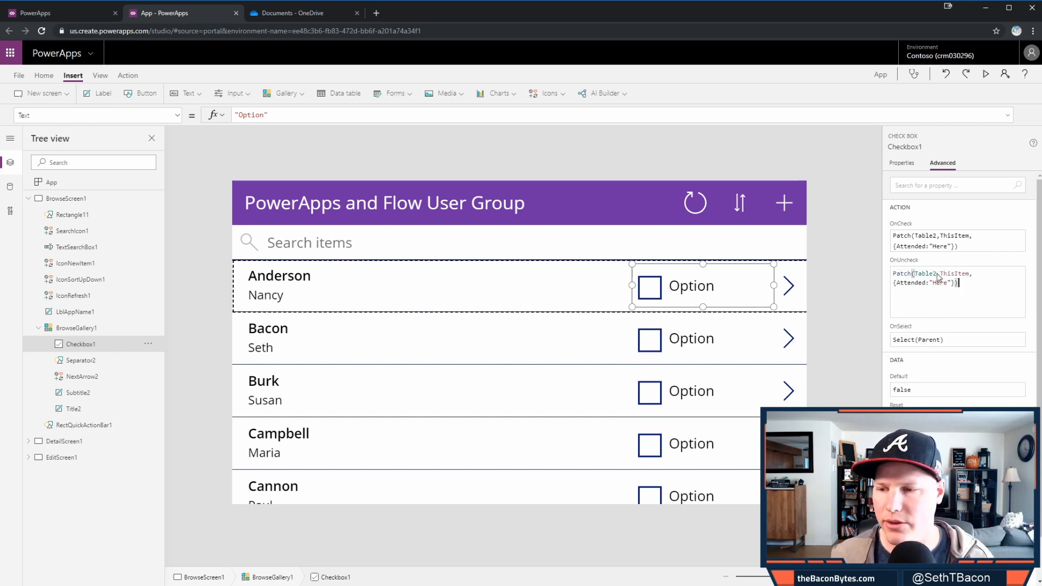
double_click(945, 283)
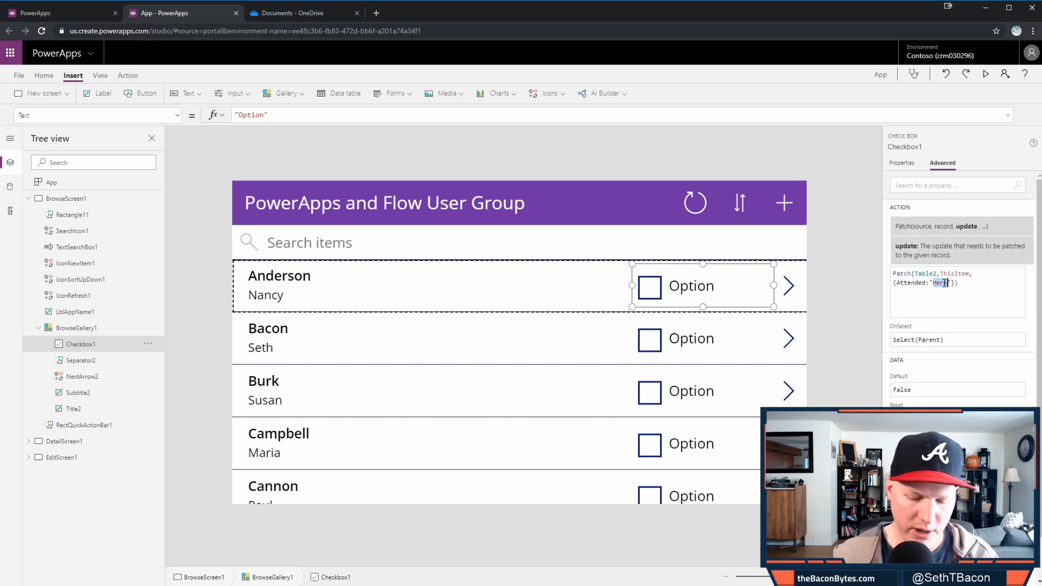
key("BackSpace")
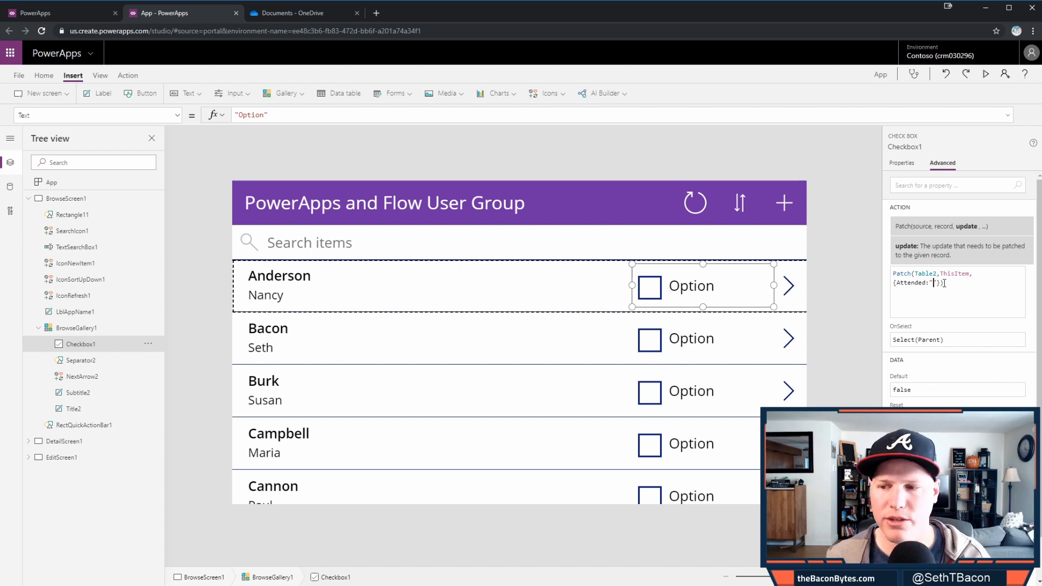
left_click(959, 349)
left_click_drag(947, 310, 868, 308)
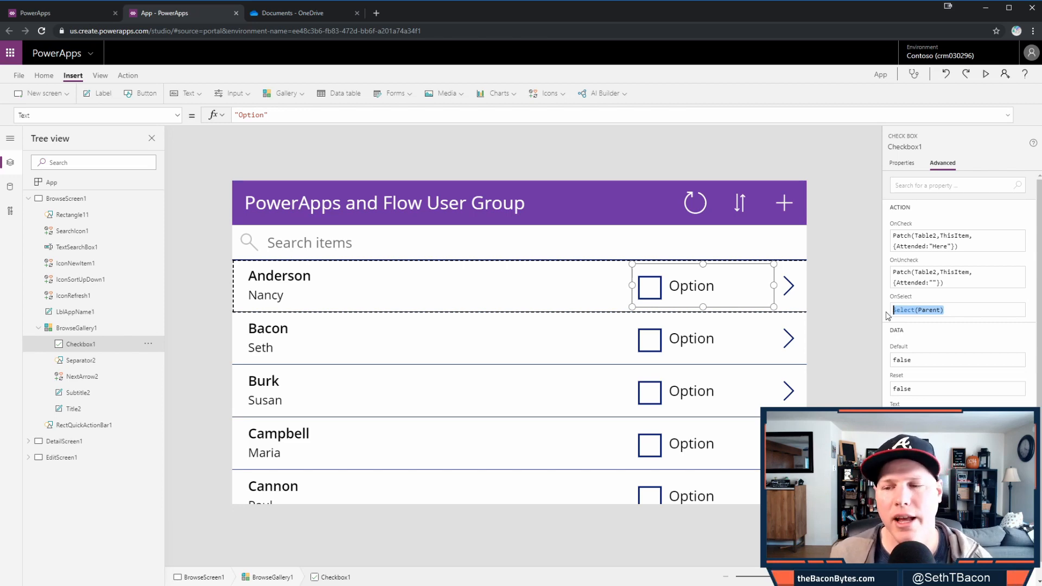
key("BackSpace")
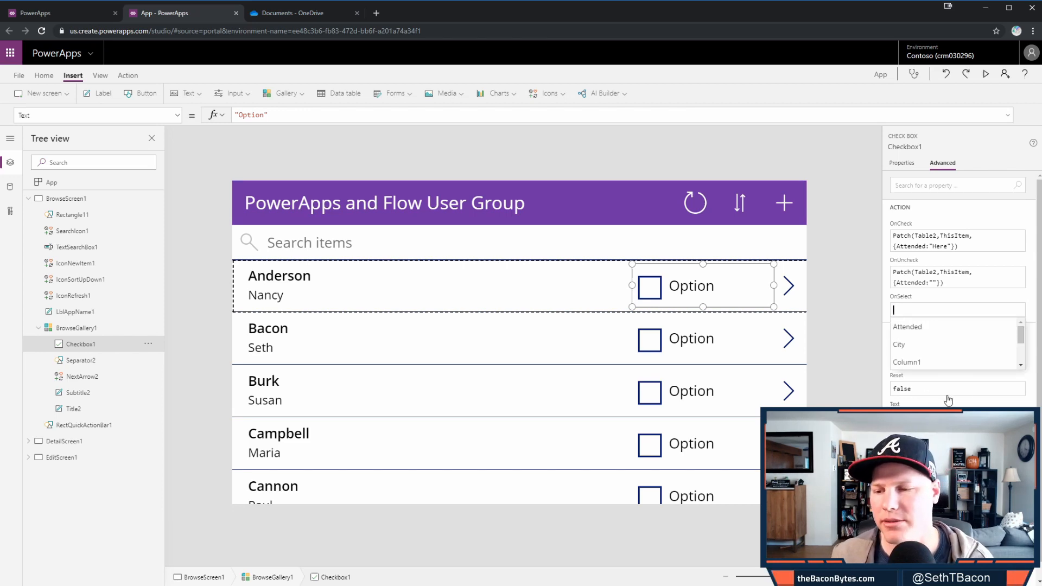
- Set Checkbox1's Default property to If(ThisItem.Attended="Here",true,false)
left_click(972, 392)
left_click(962, 358)
left_click_drag(914, 359, 901, 359)
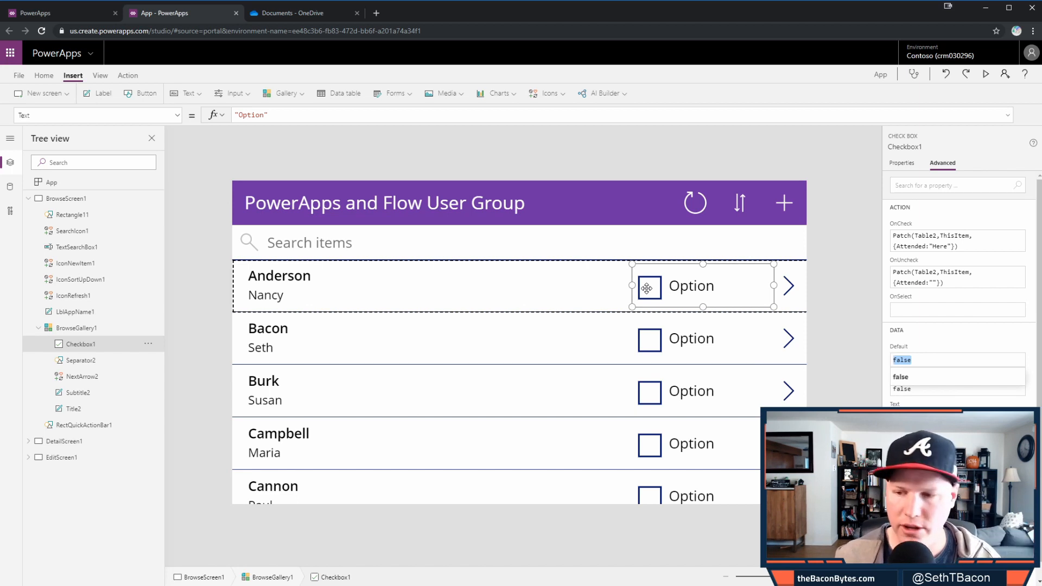
type("If(")
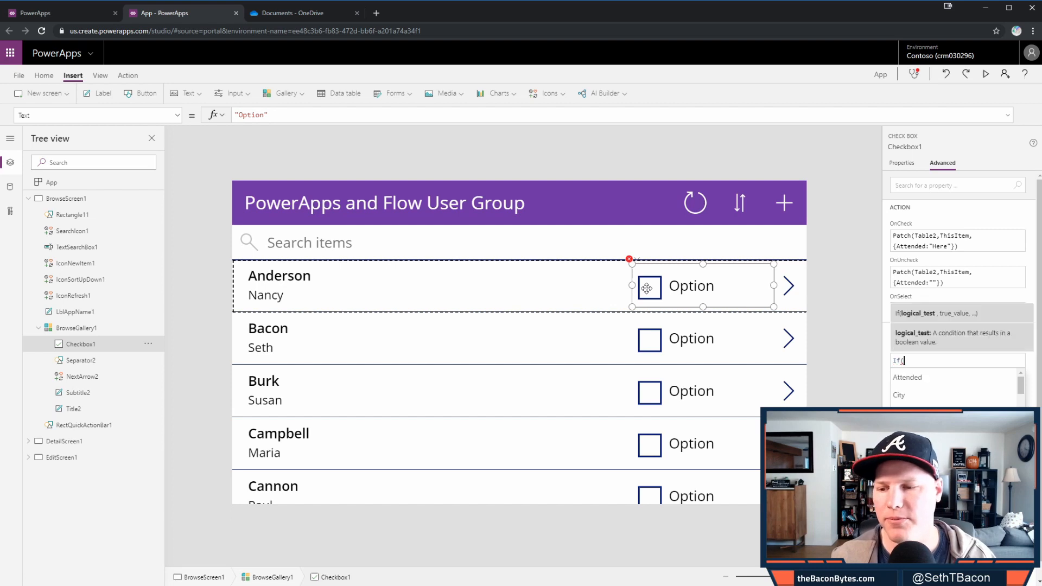
type("Attended")
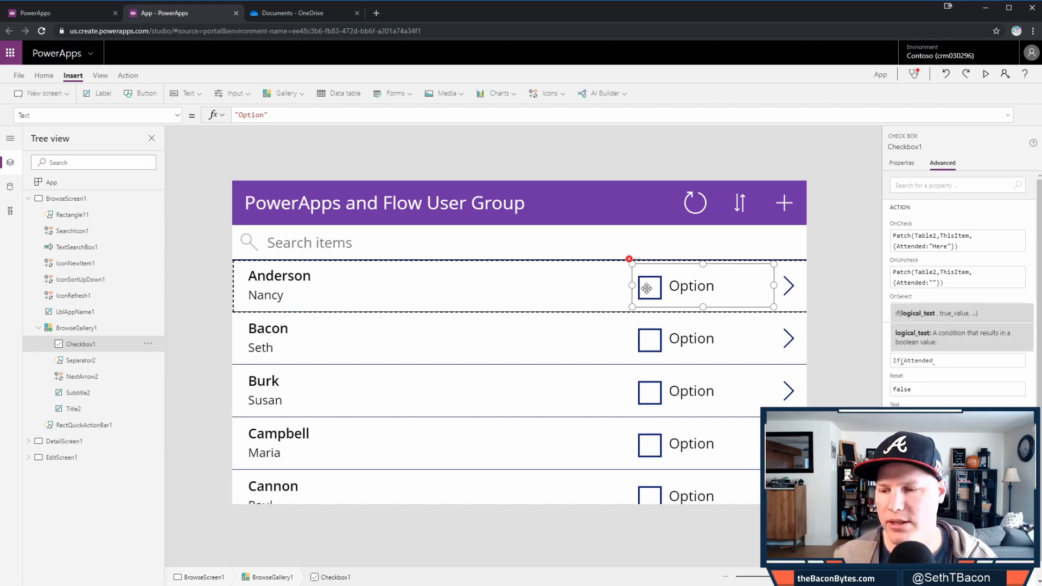
key("BackSpace")
key("BackSpace")
type("this")
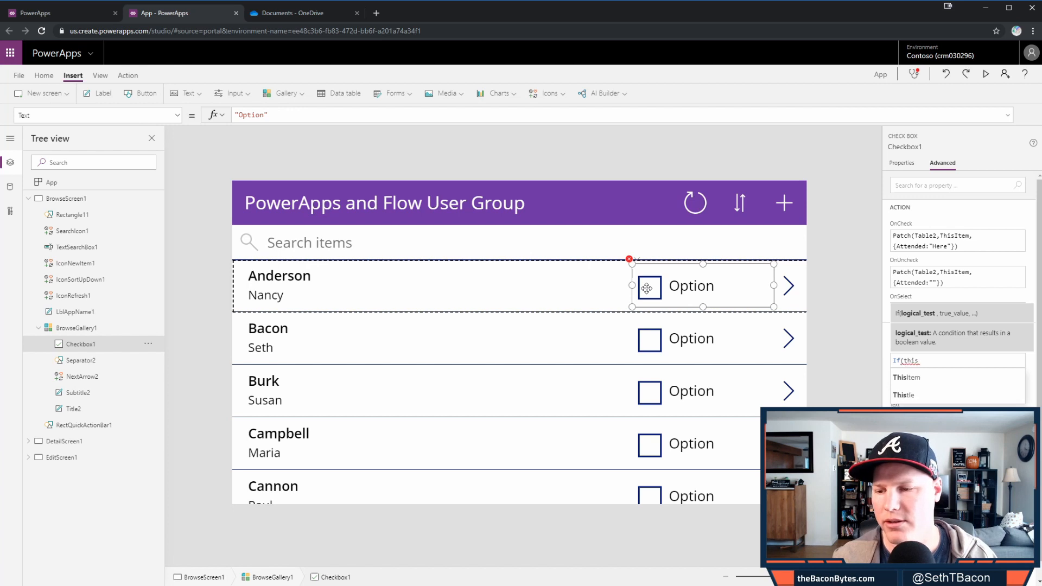
key("Tab")
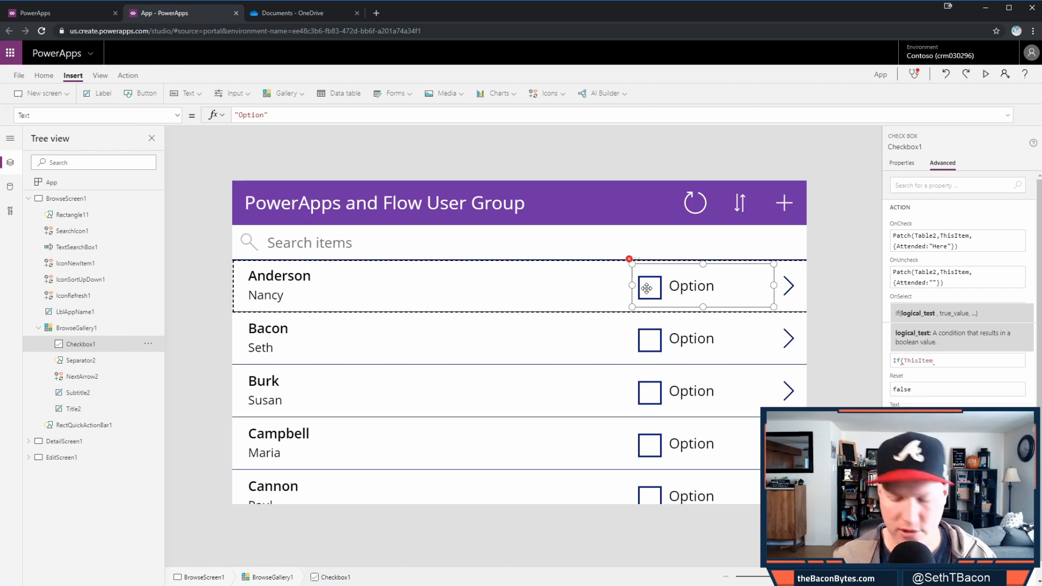
type(".")
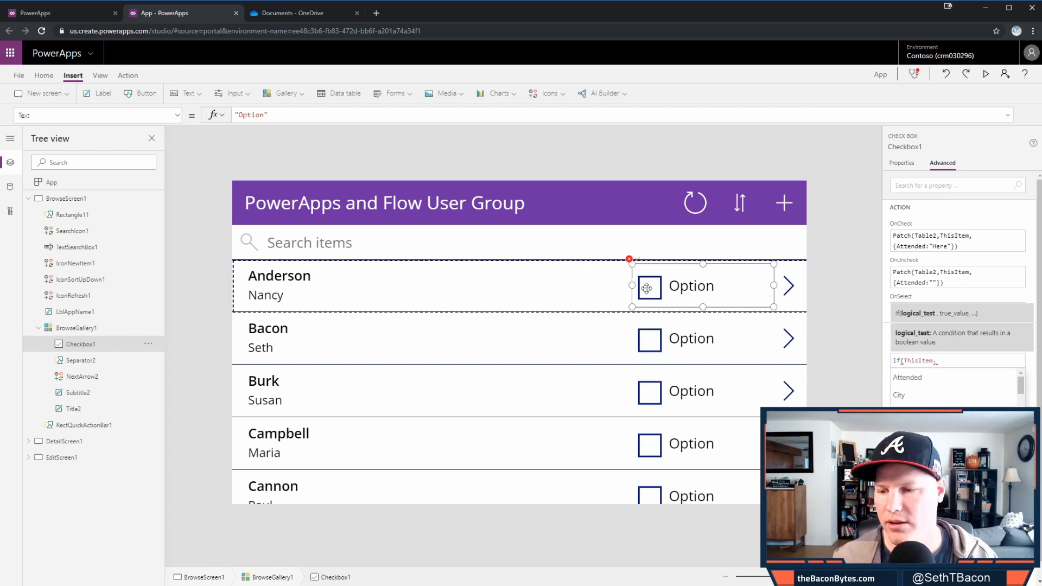
key("Tab")
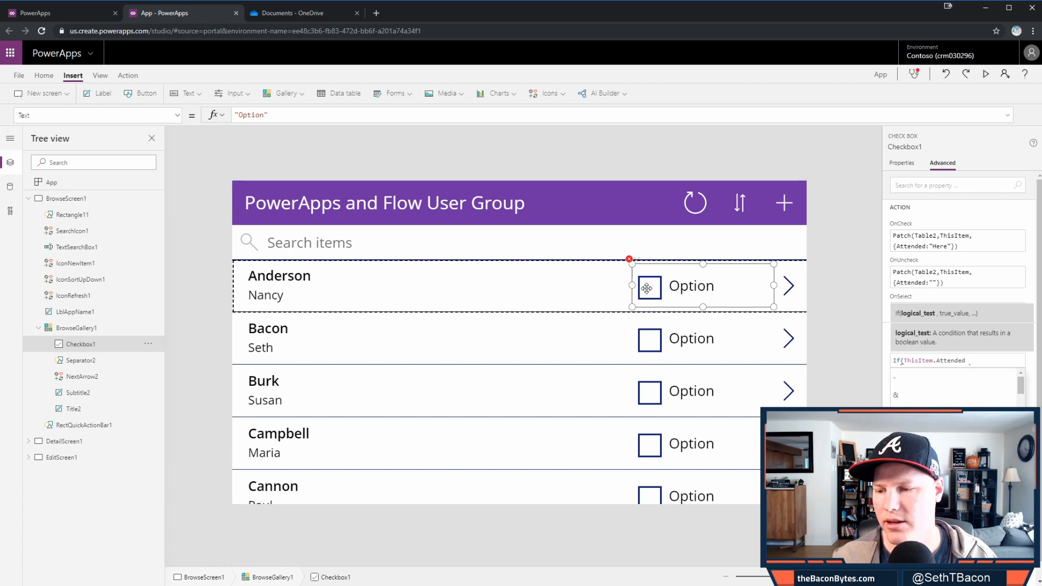
type("==")
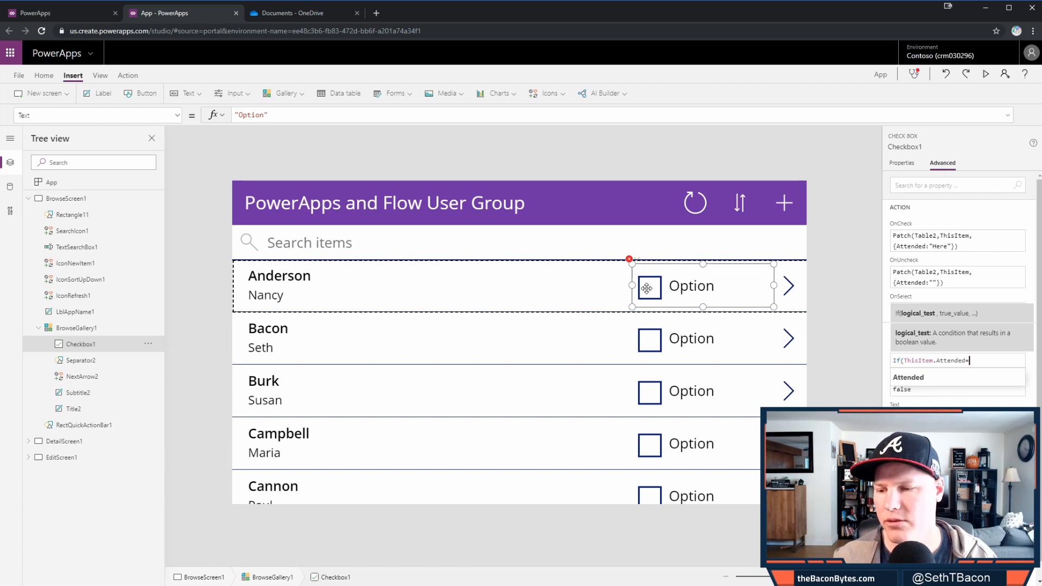
type("\"Here\",")
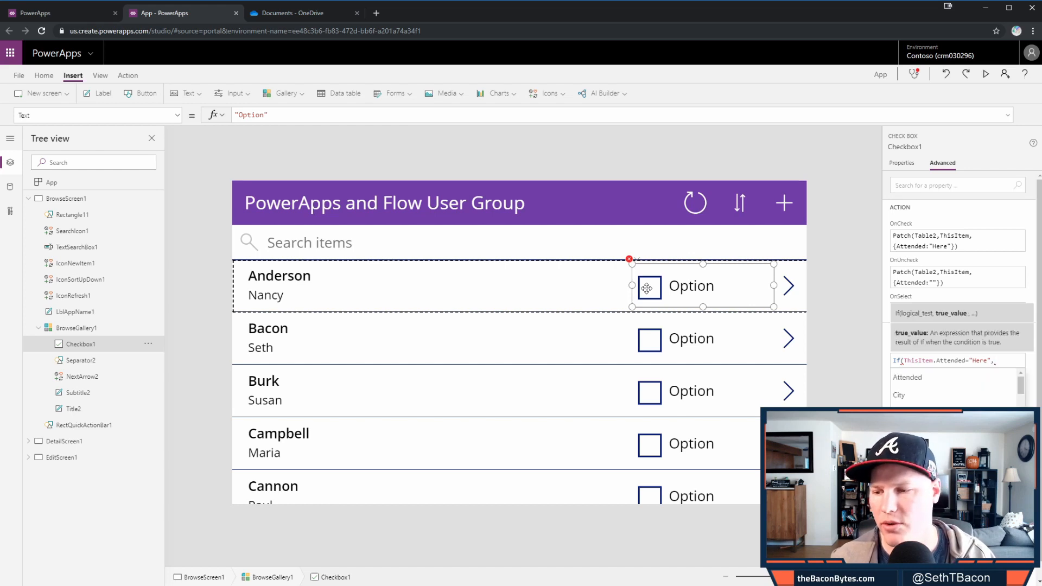
type("true,")
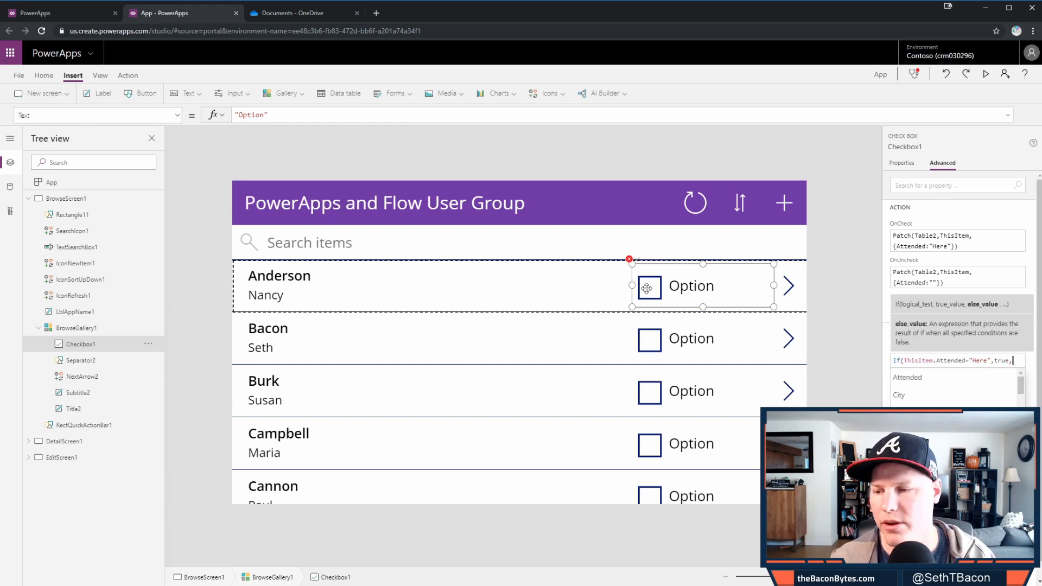
type("false")
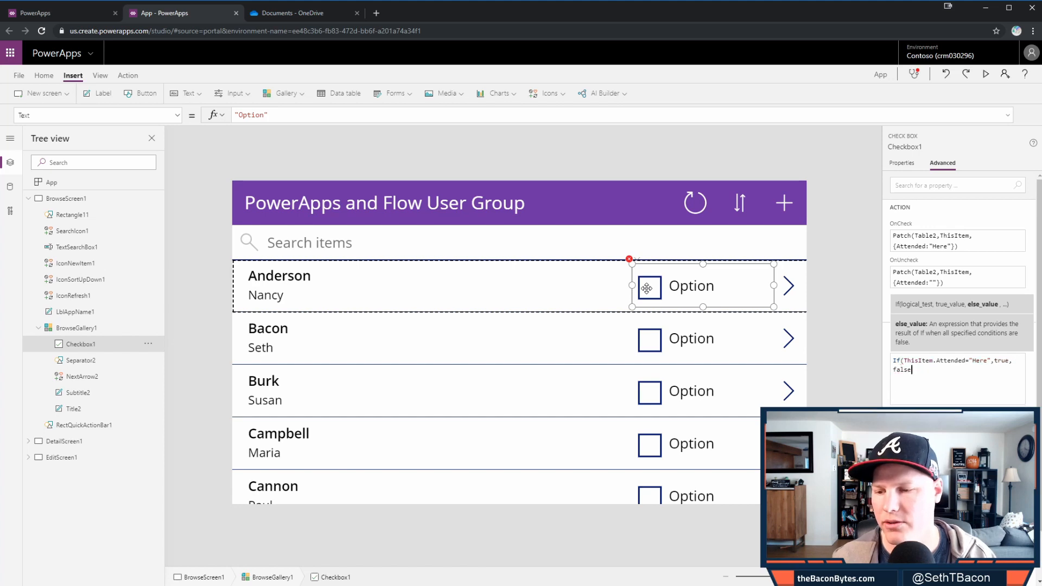
type(")")
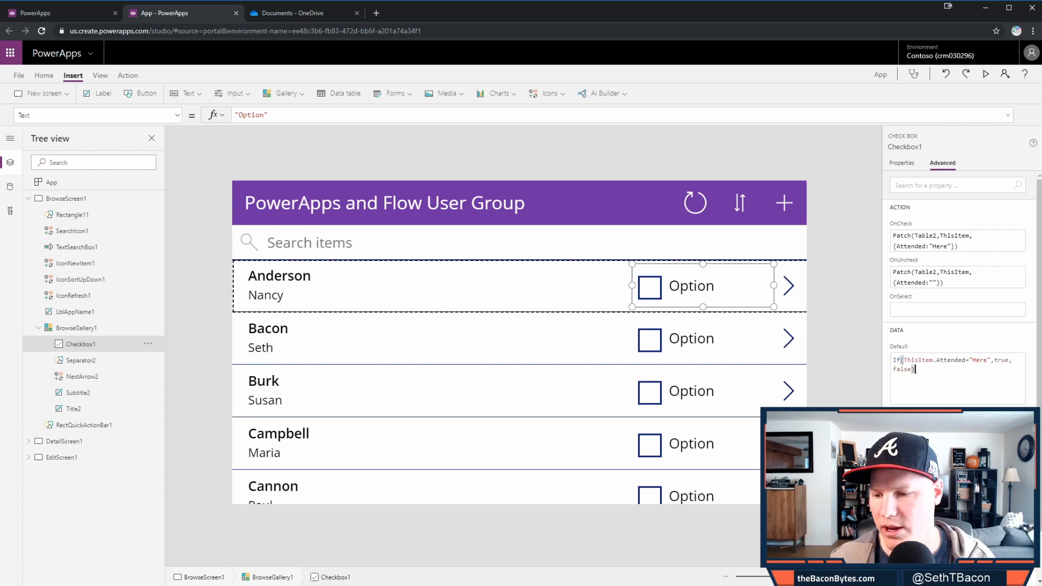
left_click(846, 367)
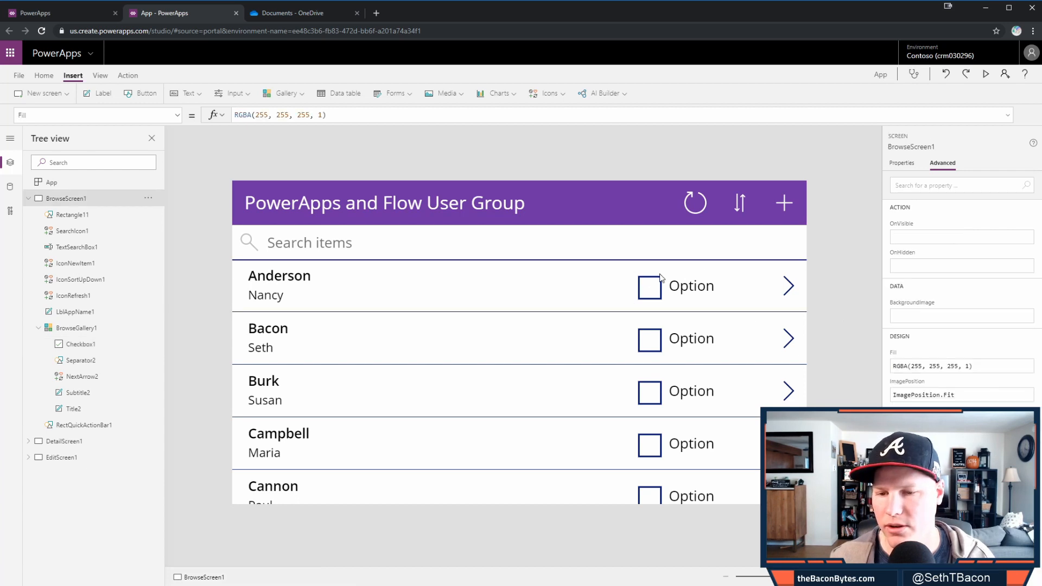
- Tick Anderson's checkbox in the preview, then switch to the Documents - OneDrive tab
left_click(651, 288)
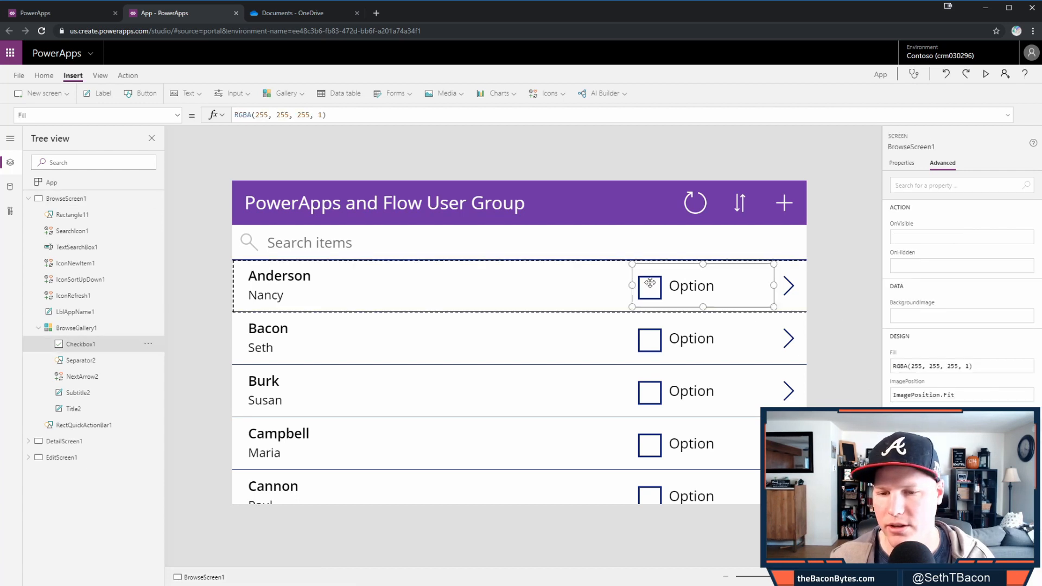
left_click(840, 260)
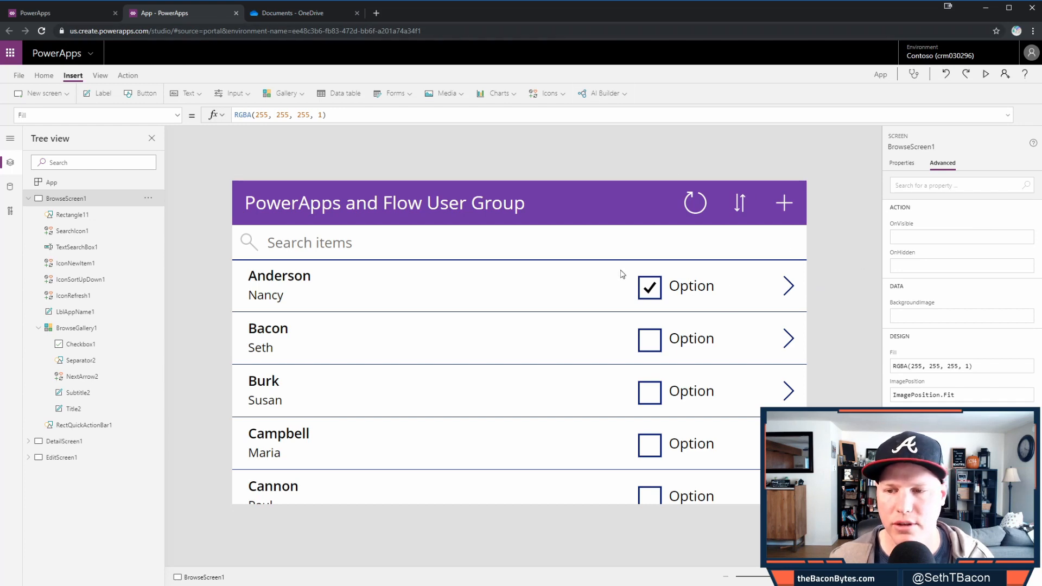
left_click(322, 12)
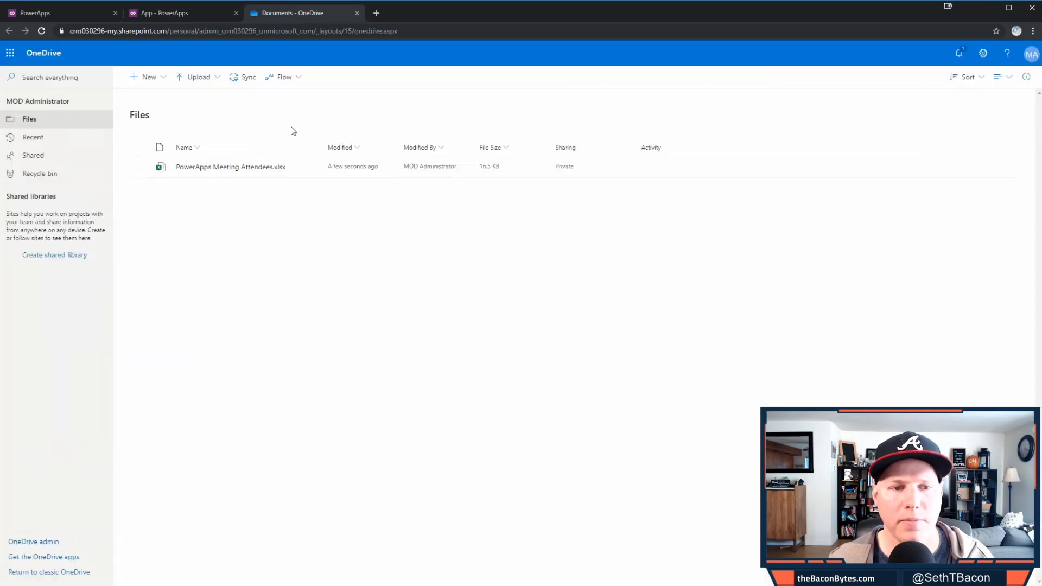
- Open the PowerApps Meeting Attendees workbook from the OneDrive Files list
left_click(237, 168)
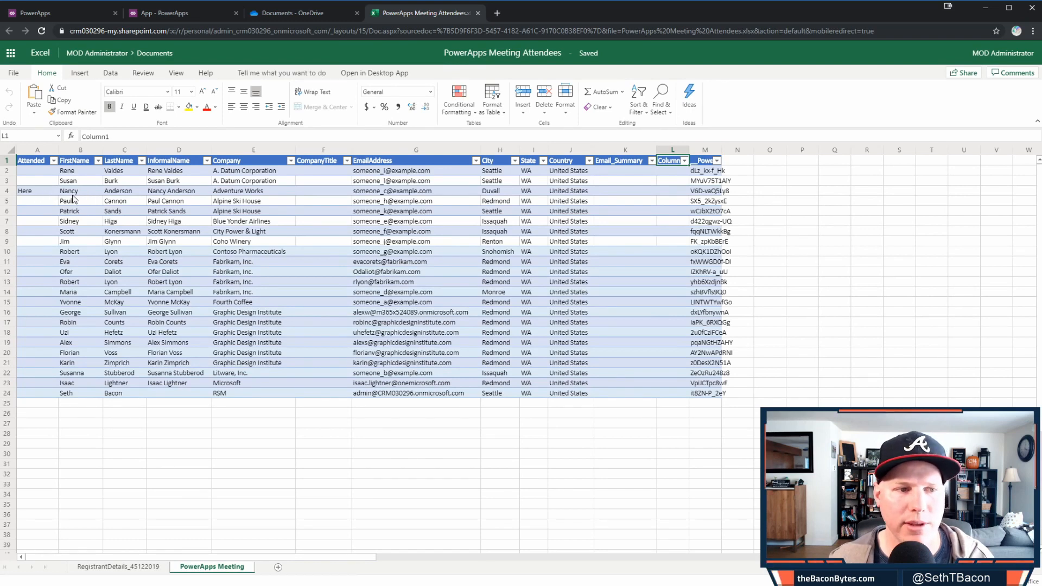
- Close the PowerApps Meeting Attendees workbook tab and go back to the App - PowerApps tab
left_click(477, 13)
left_click(188, 13)
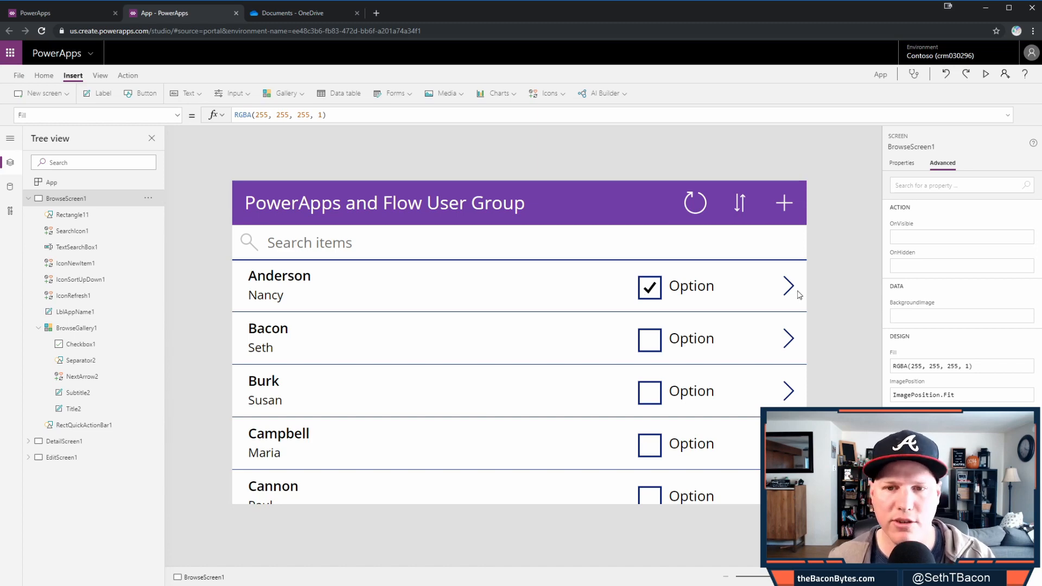
left_click(672, 293)
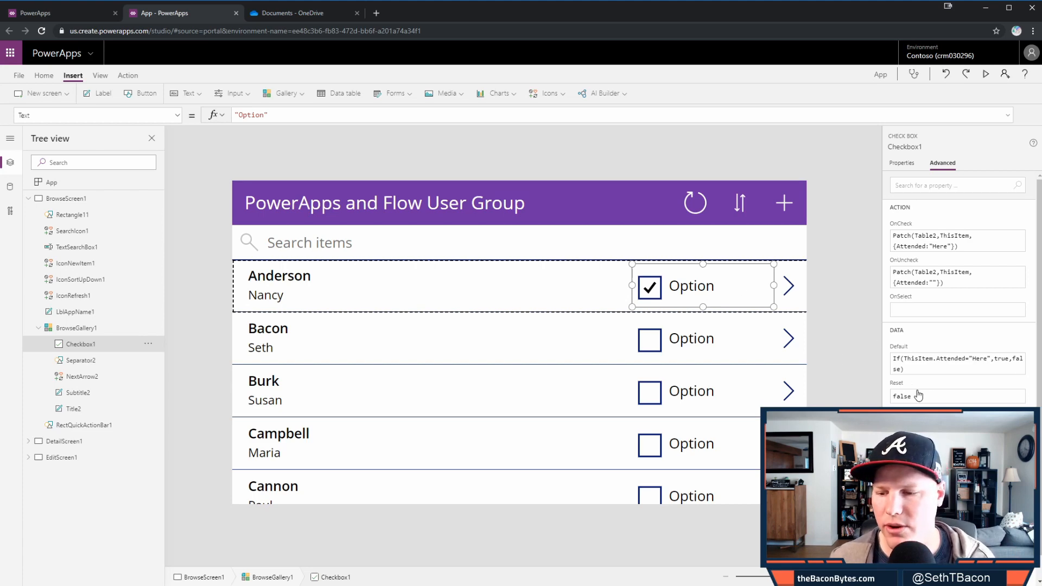
scroll(919, 396, "down", 1)
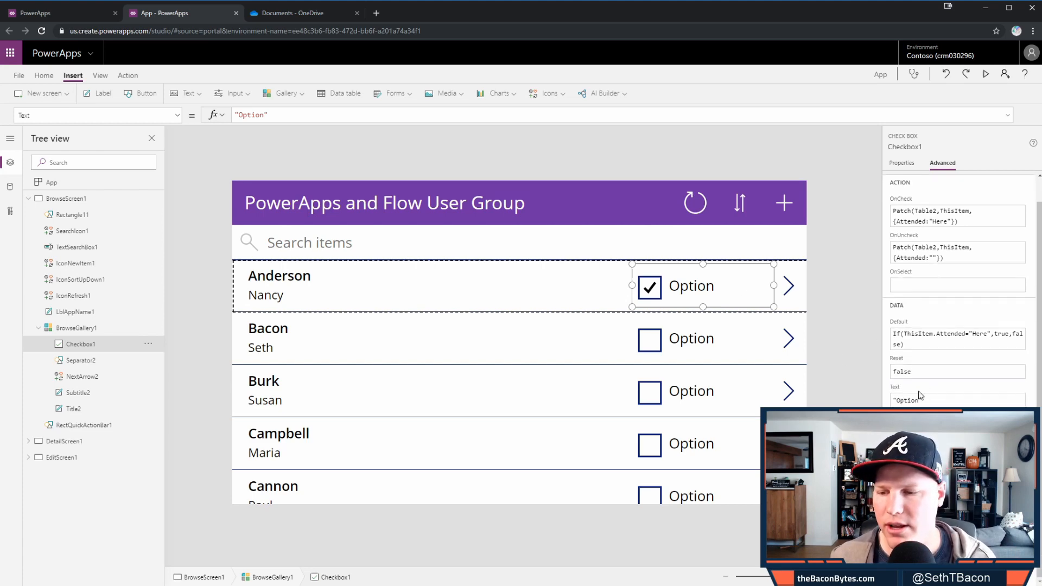
left_click(916, 342)
- Copy the Default If formula into Checkbox1's Text property and start swapping true/false for "Here"/"Not Here"
left_click_drag(919, 352, 891, 346)
key("ctrl+c")
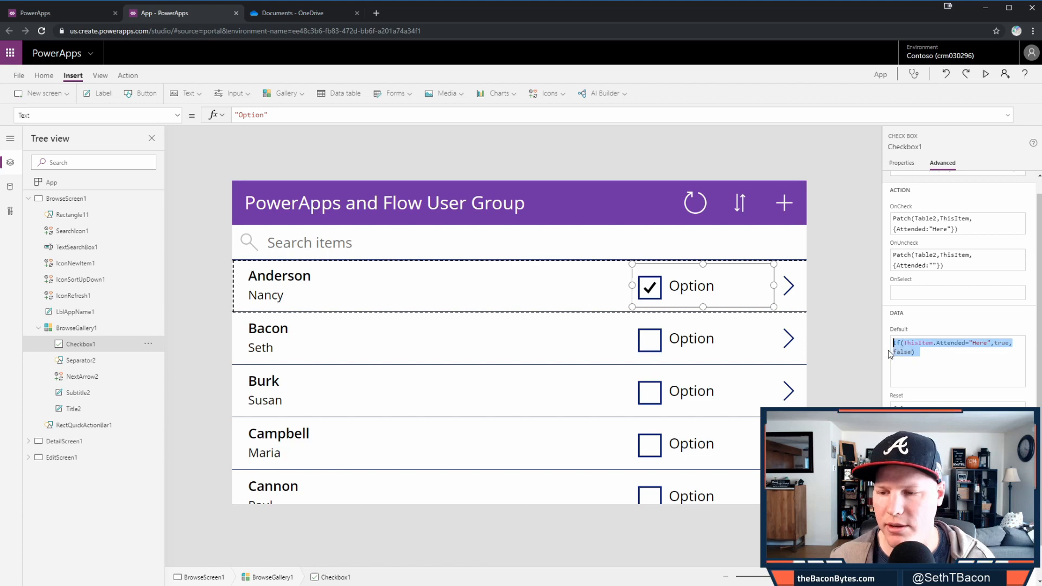
left_click(934, 405)
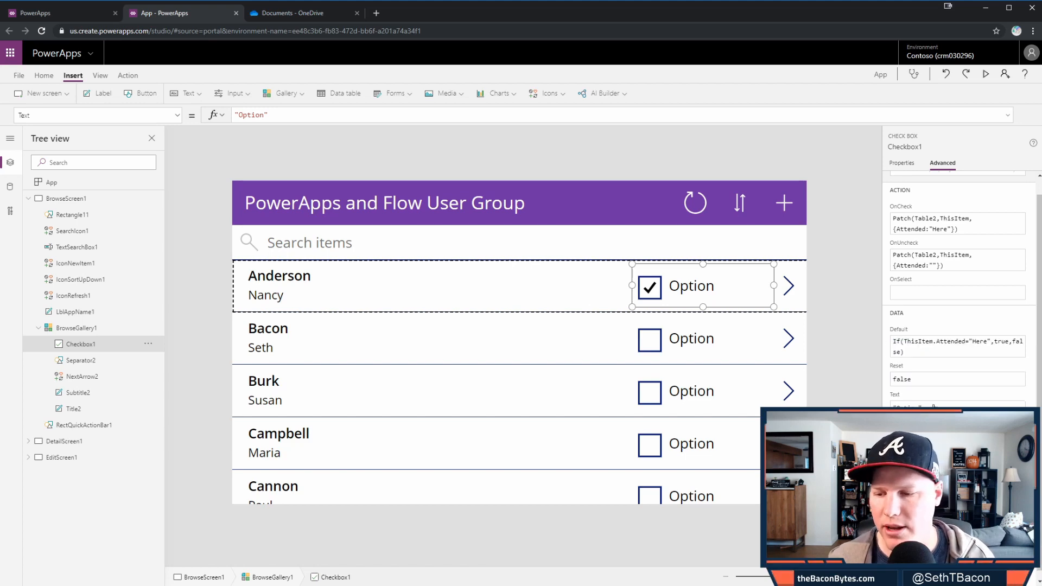
key("ctrl+v")
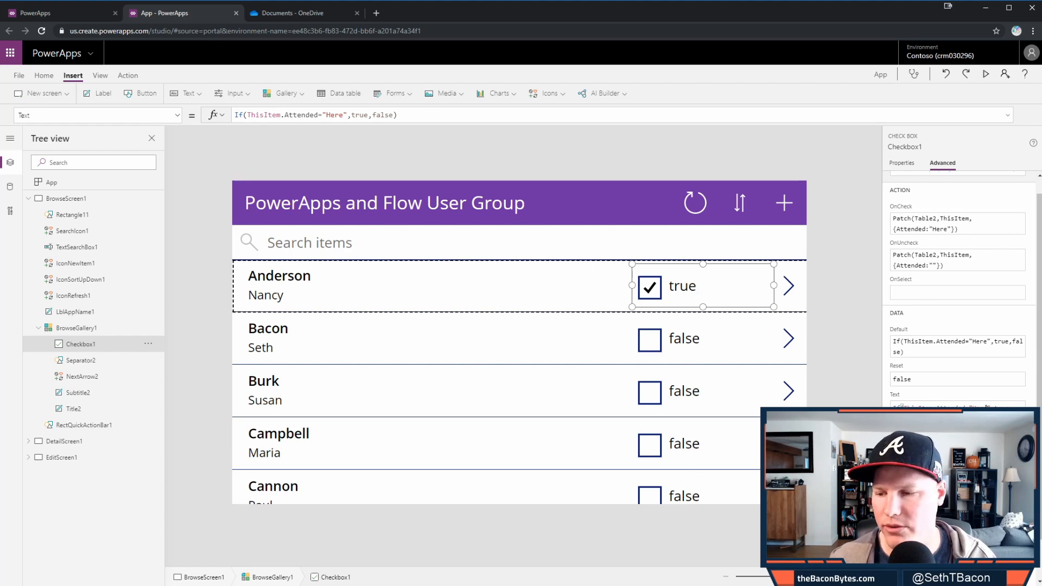
double_click(1004, 406)
type("\"Jer")
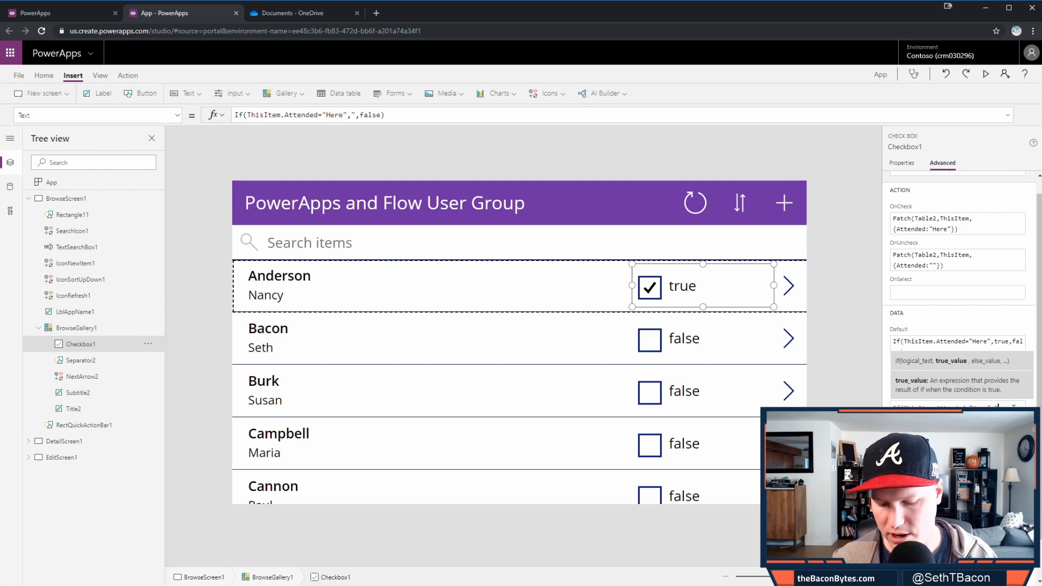
type("re\"")
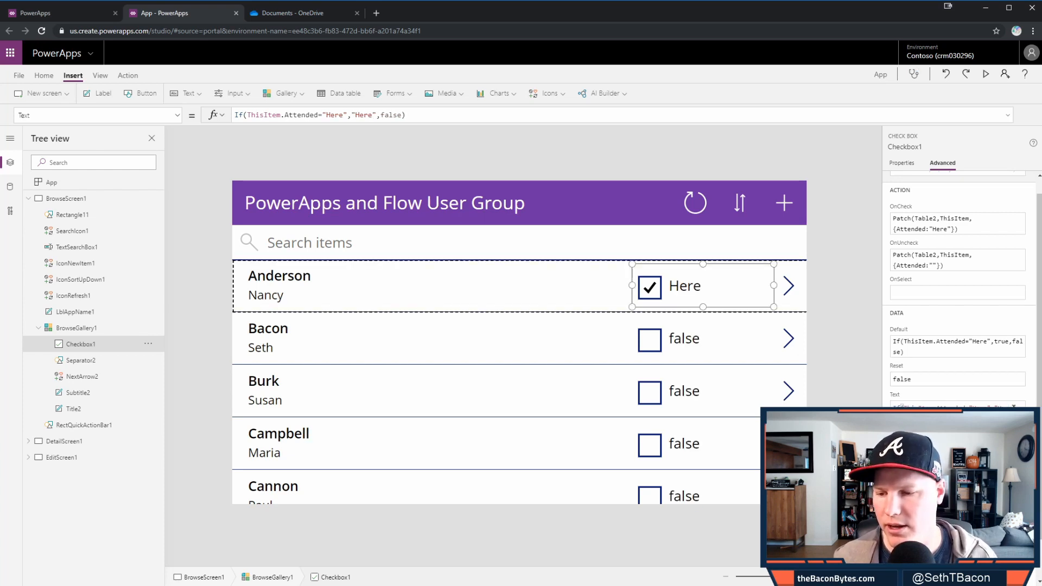
type("\"Not\"")
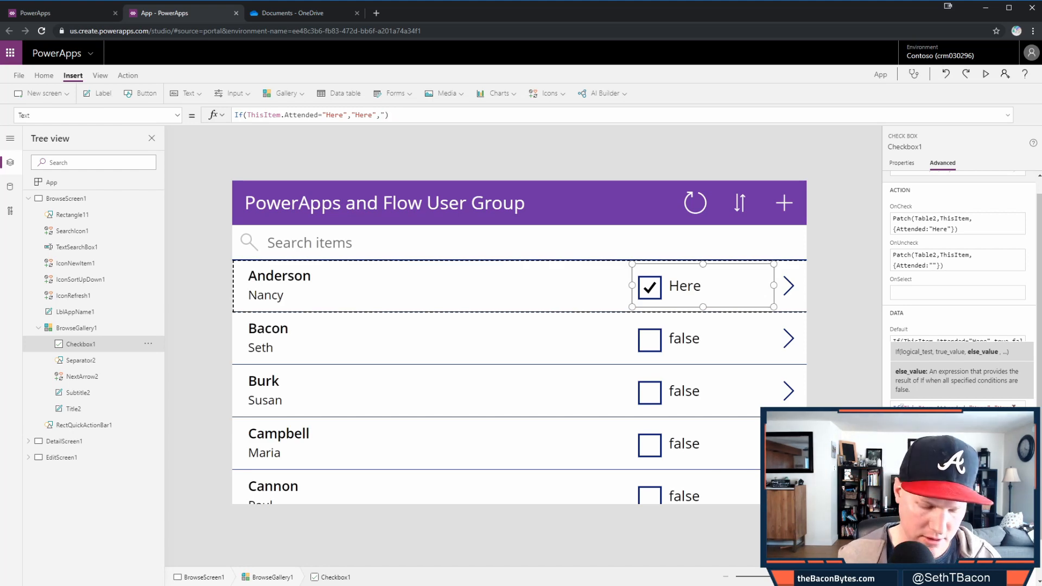
type(" Here")
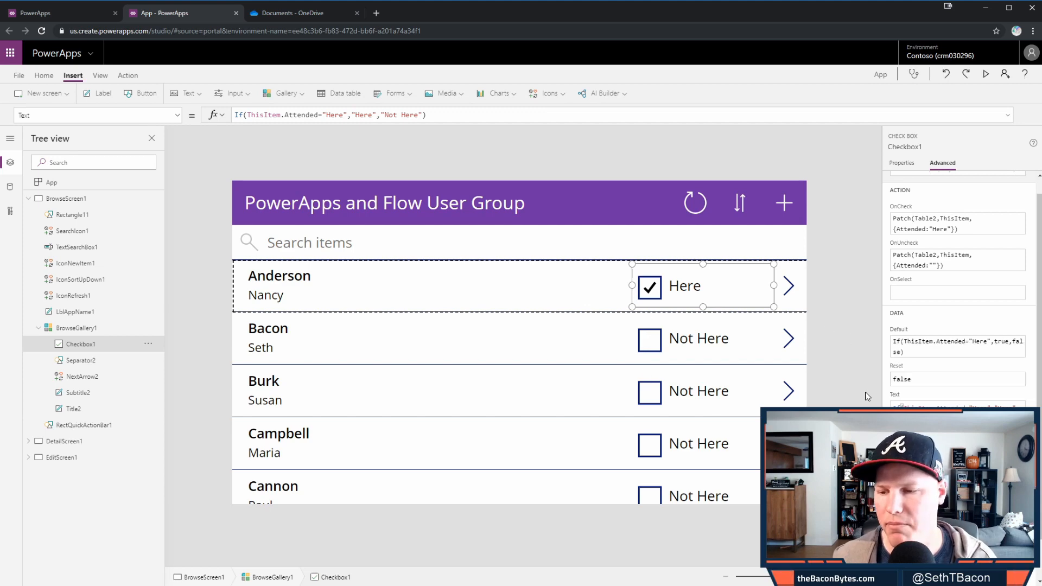
- Untick and re-tick Anderson's box to check the Here/Not Here label
left_click(820, 247)
left_click(650, 294)
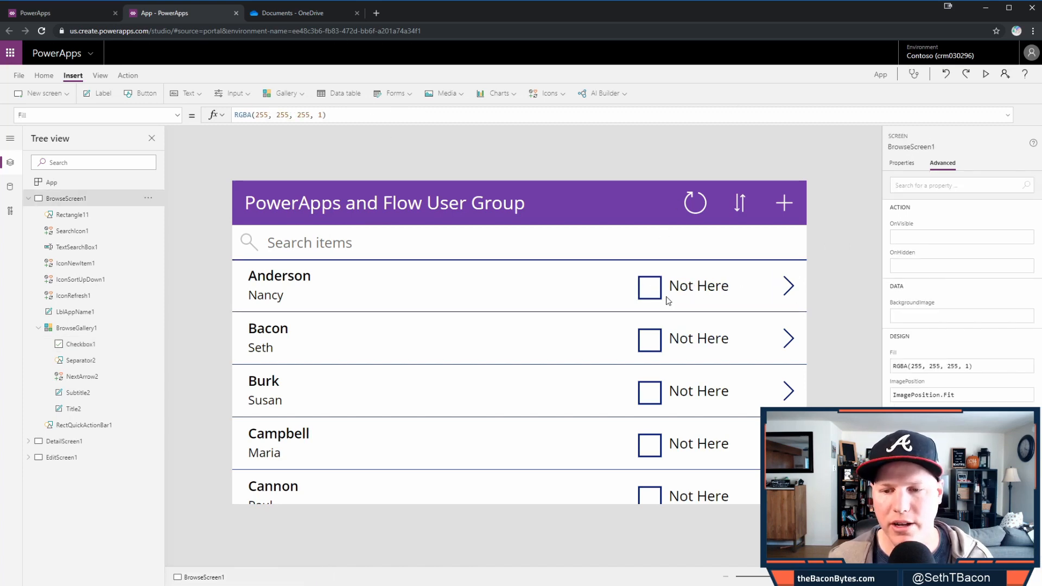
left_click(650, 288)
left_click(830, 271)
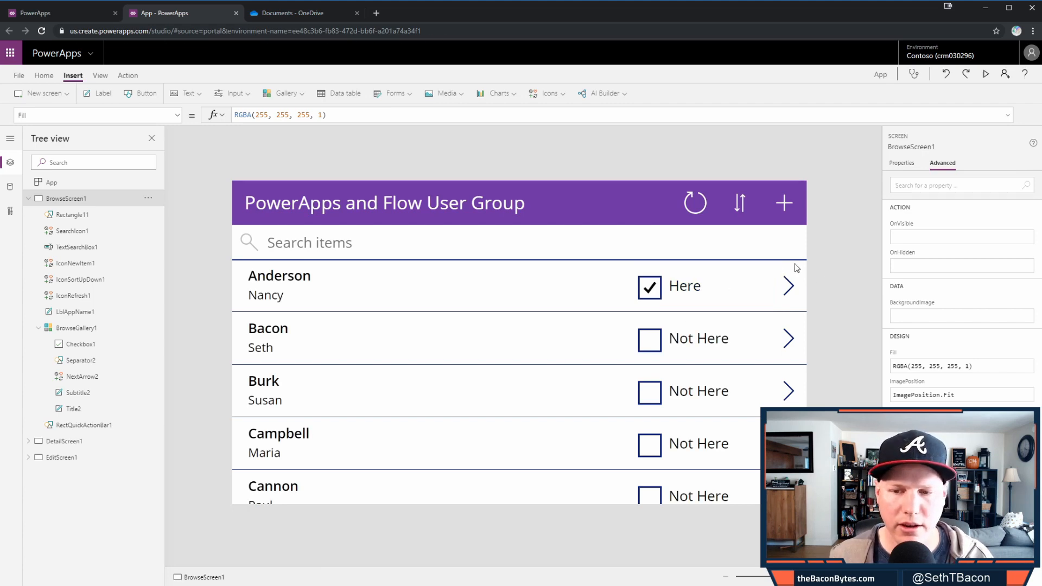
- Narrow the gallery checkbox so it sits further right
left_click(693, 292)
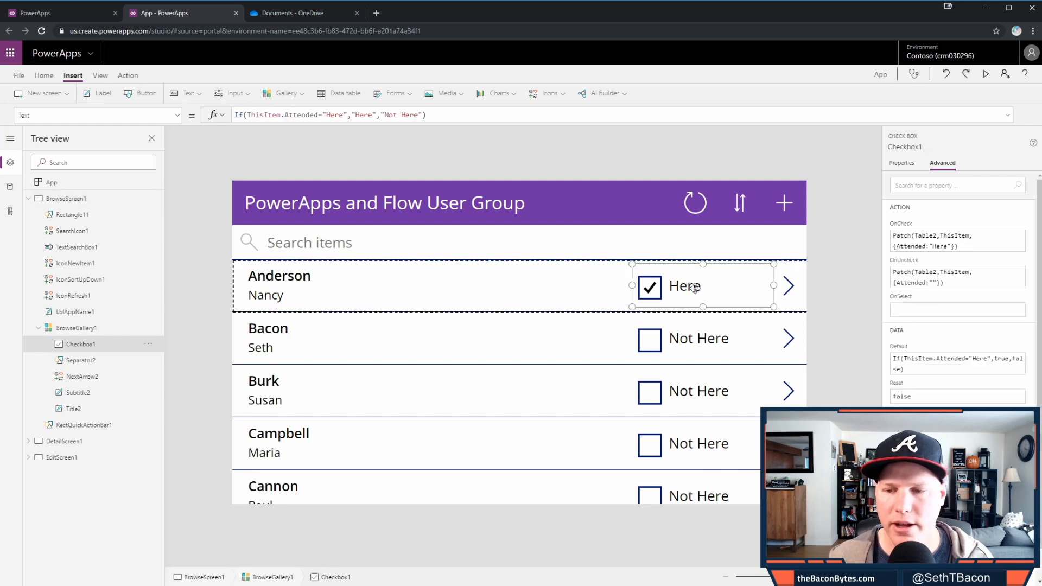
left_click_drag(774, 286, 697, 293)
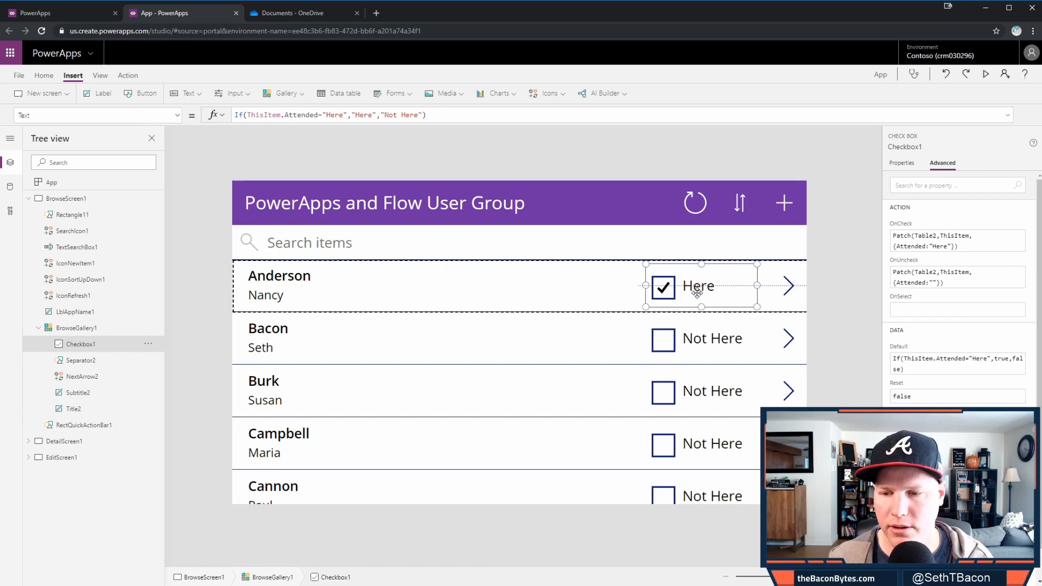
left_click(817, 311)
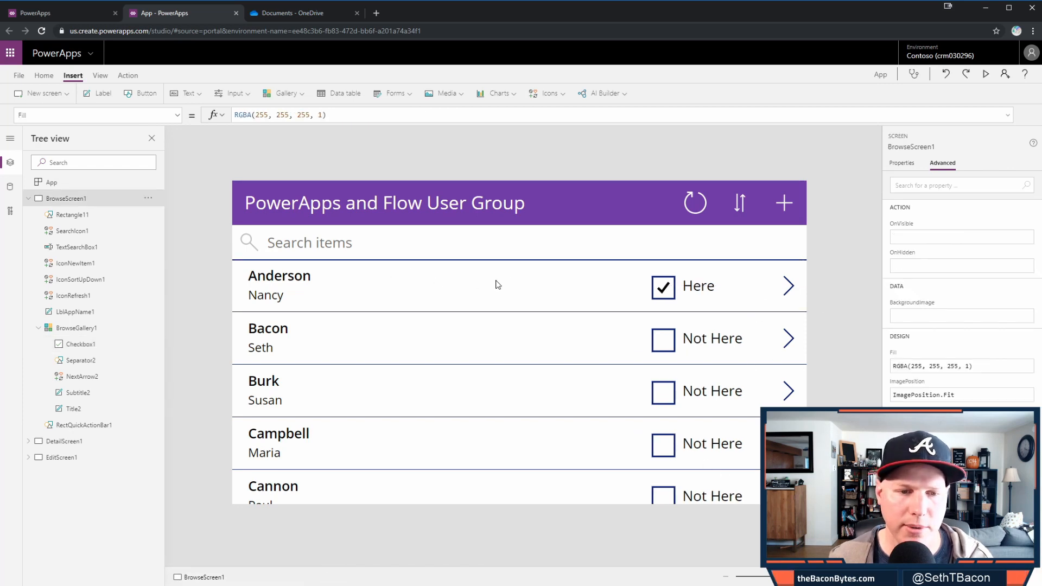
left_click(785, 287, "alt")
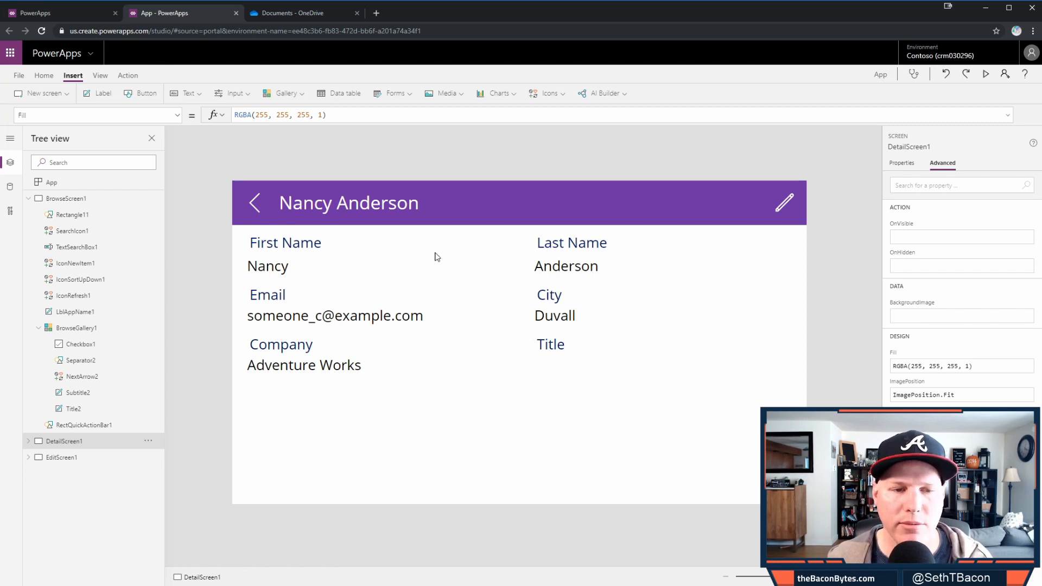
left_click(255, 205, "alt")
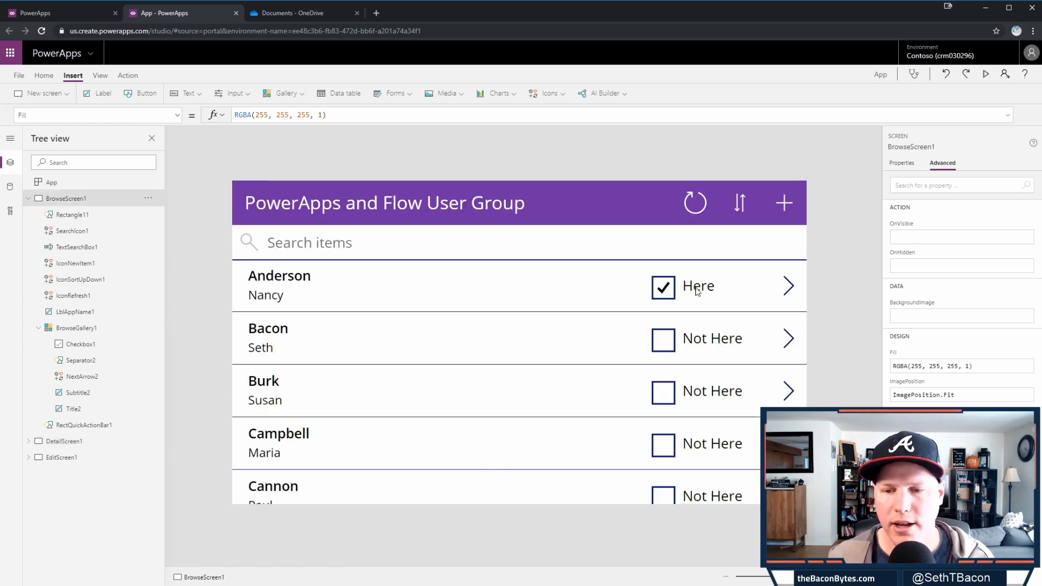
left_click(790, 287, "alt")
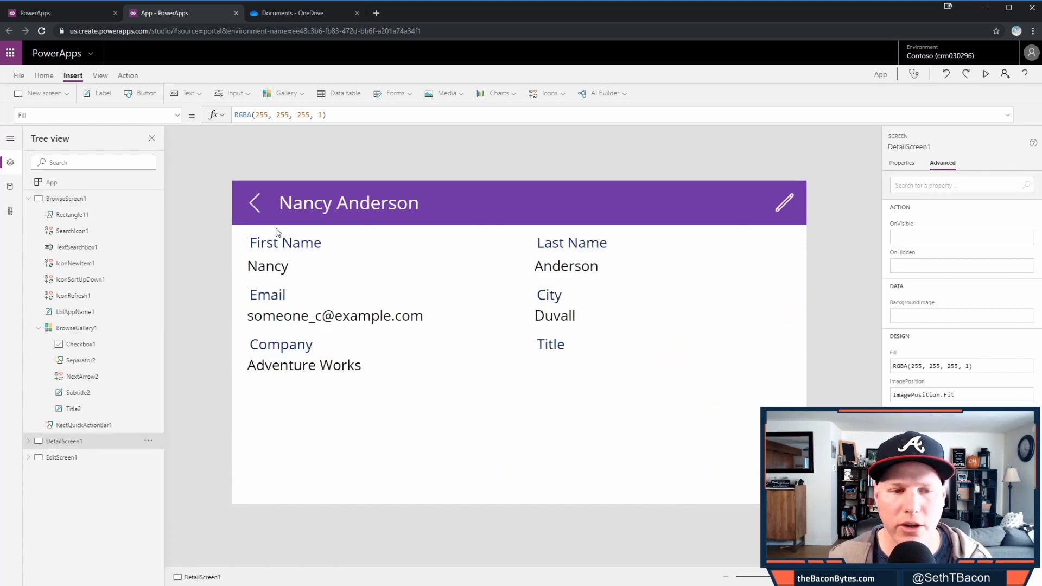
left_click(255, 216, "alt")
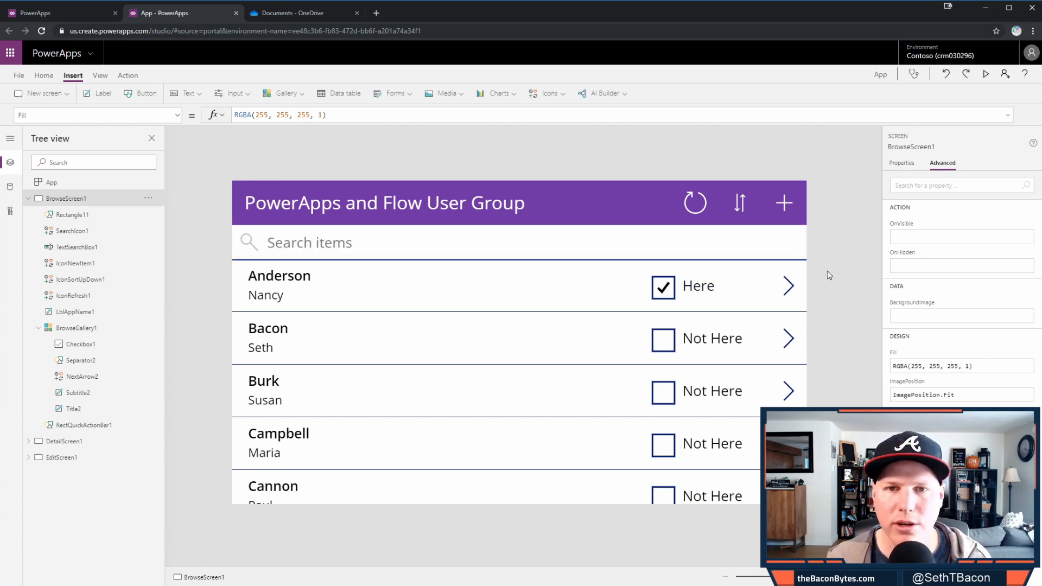
left_click(701, 290)
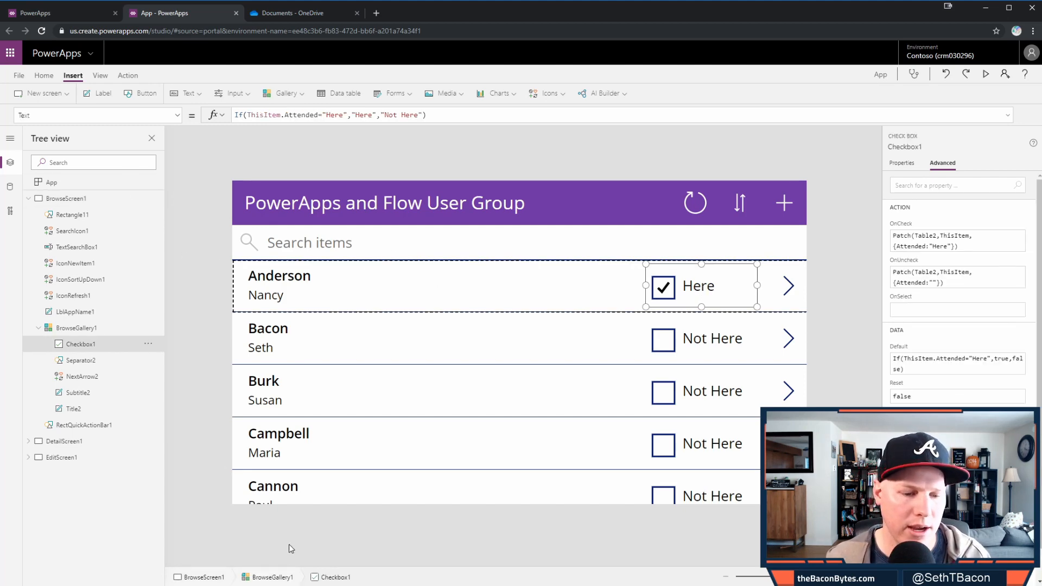
- Copy Checkbox1 onto the detail screen and move it into the purple header
key("alt")
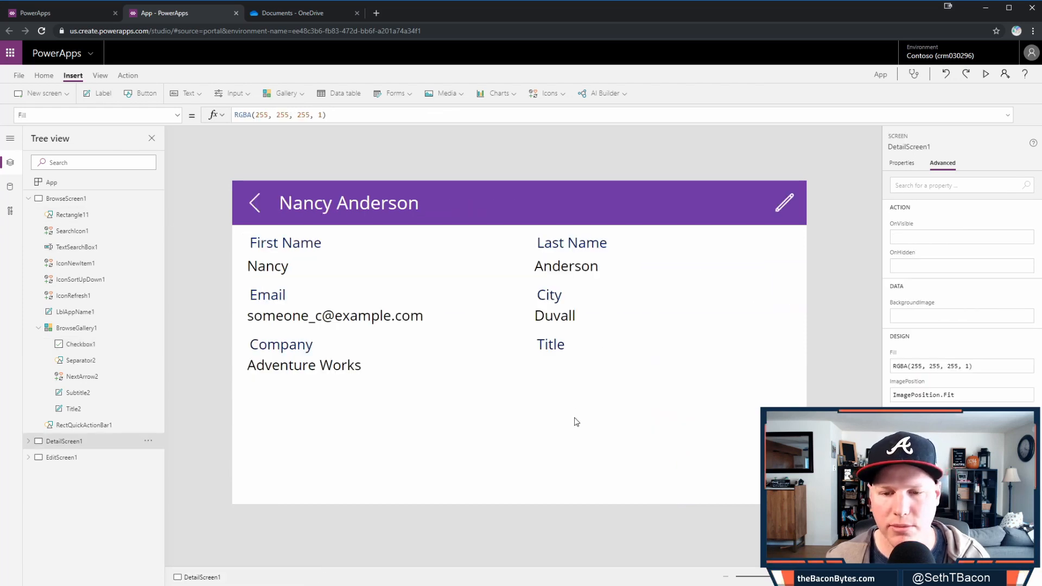
key("ctrl+v")
mouse_move(319, 230)
left_mouse_down()
mouse_move(611, 314)
mouse_move(679, 204)
mouse_move(735, 472)
mouse_move(745, 475)
mouse_move(667, 203)
mouse_move(719, 203)
left_mouse_up()
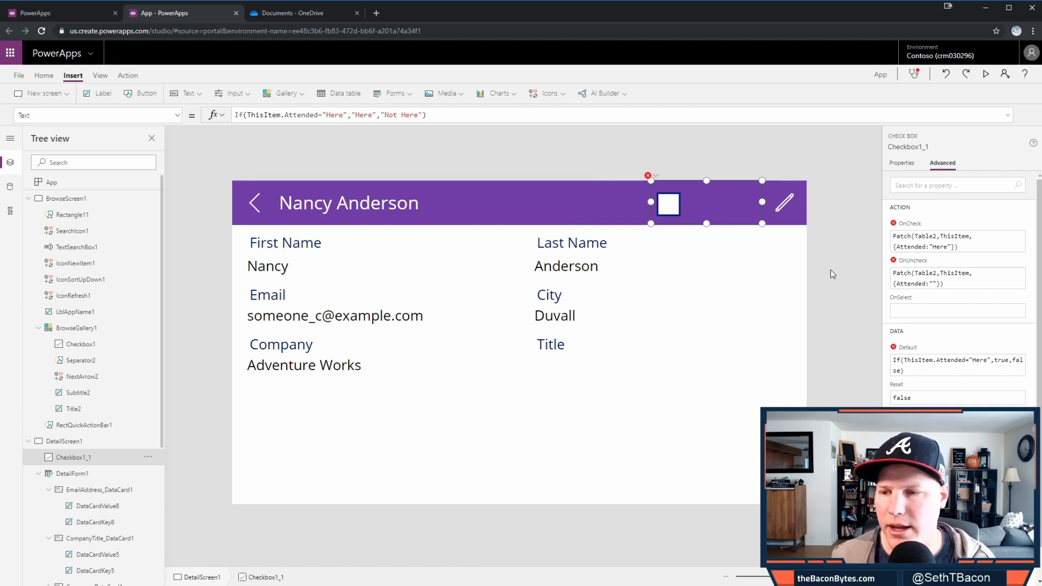
- Replace ThisItem with BrowseGallery1.Selected in the copied checkbox's OnCheck formula
left_click(944, 247)
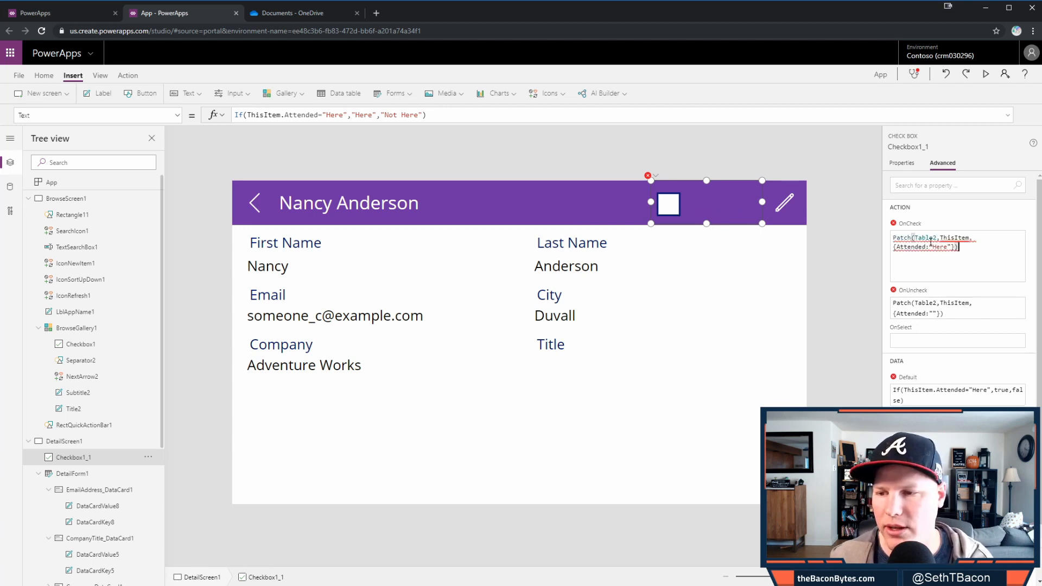
mouse_move(939, 239)
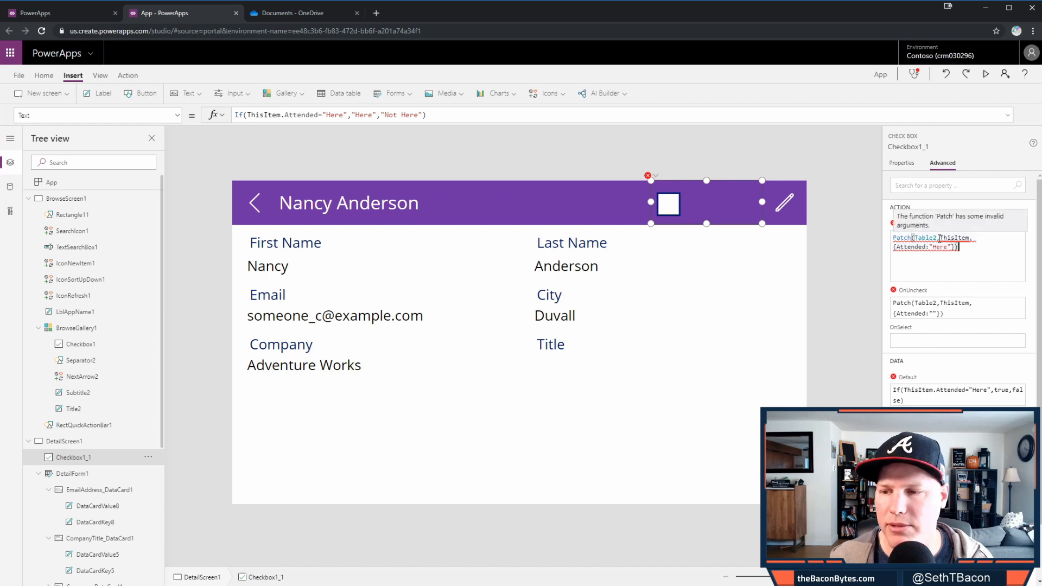
double_click(951, 238)
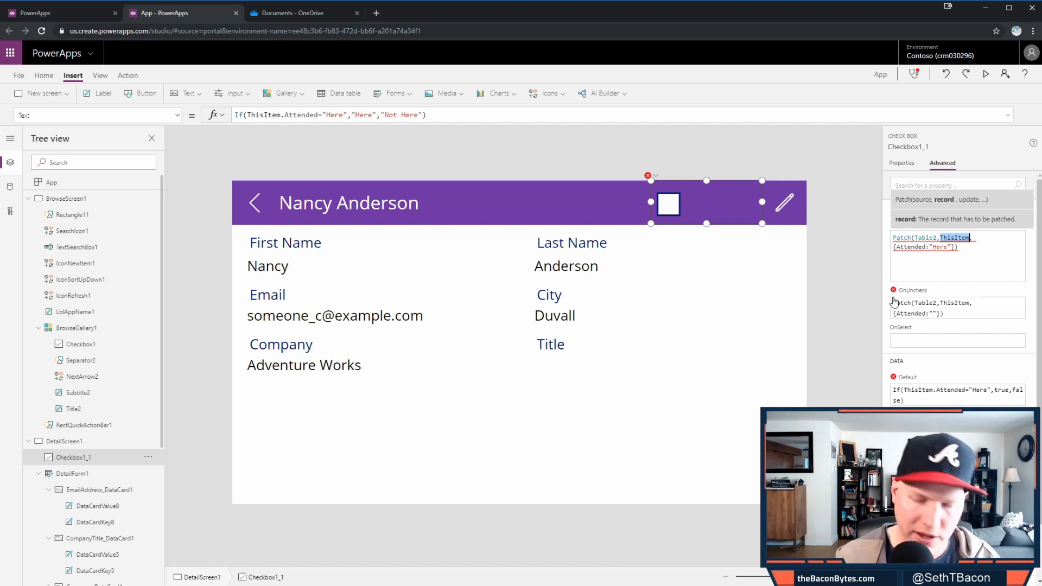
type("bu")
key("BackSpace")
key("BackSpace")
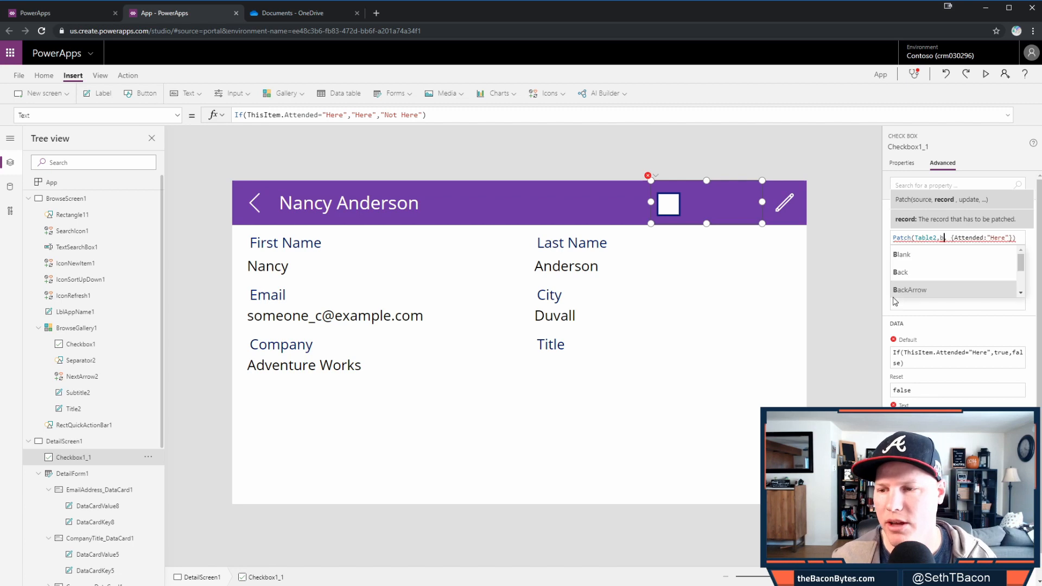
type("Bro")
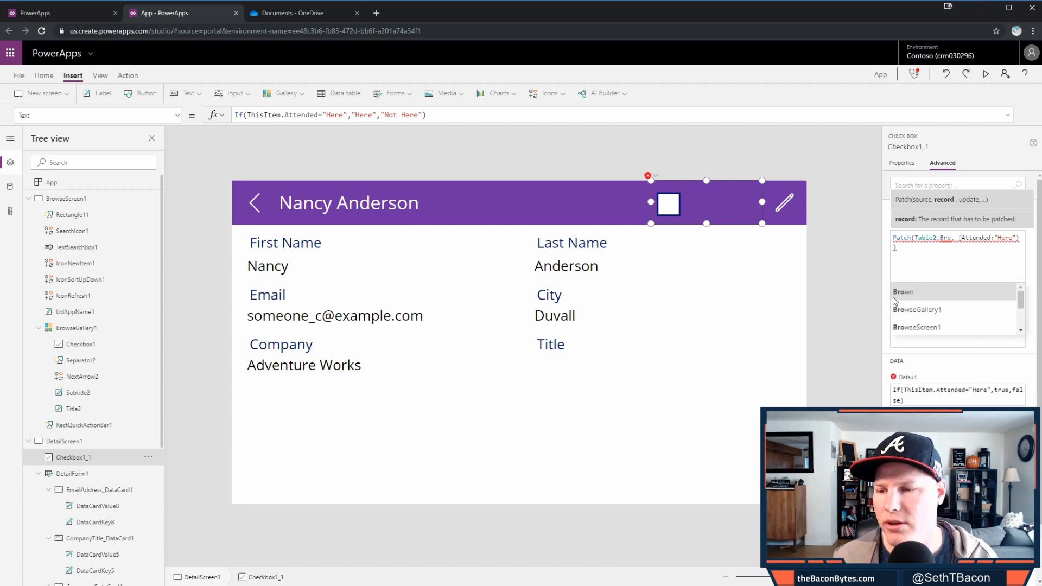
left_click(928, 309)
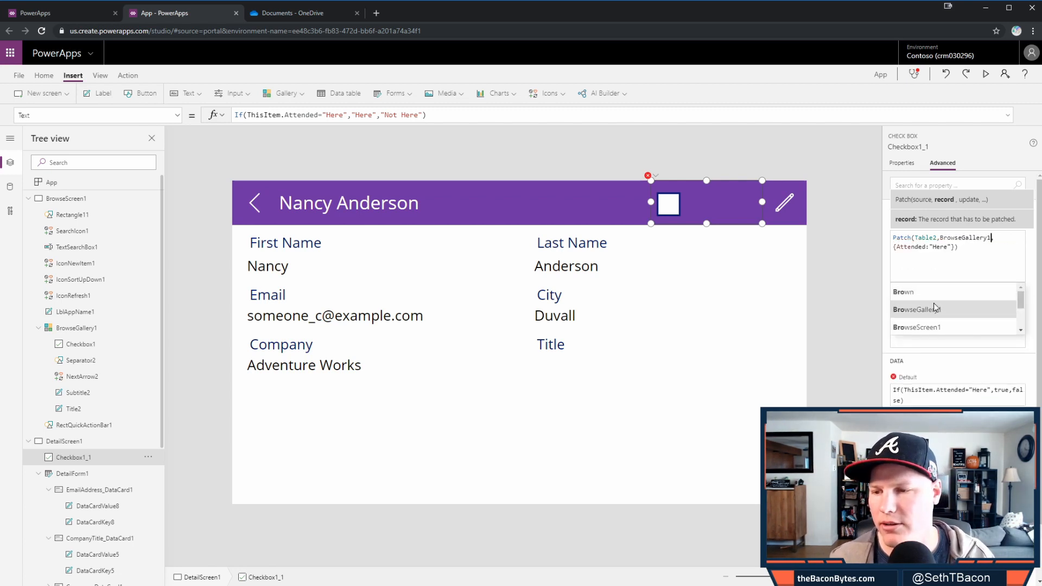
type(".")
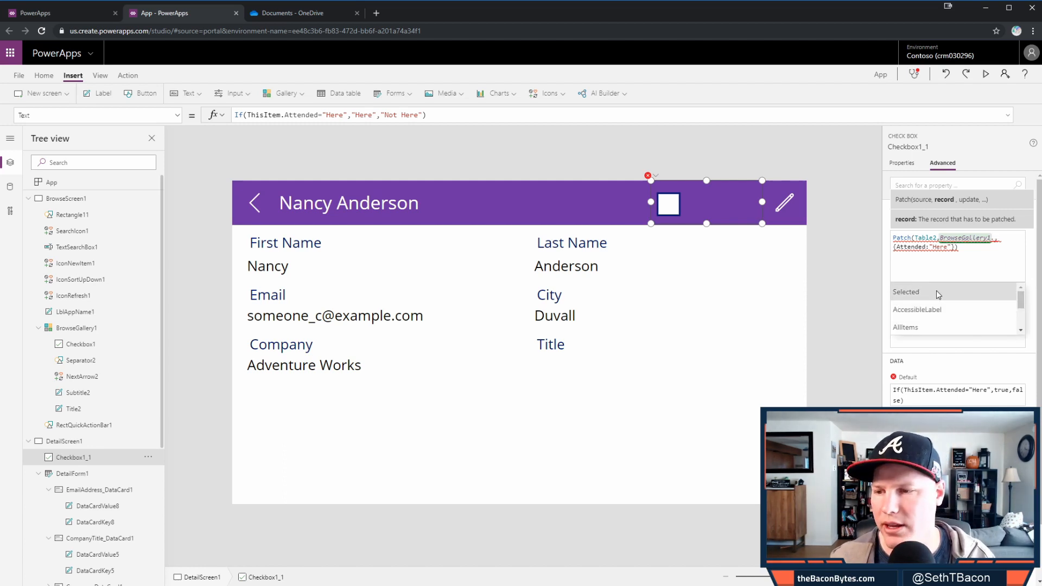
left_click(937, 292)
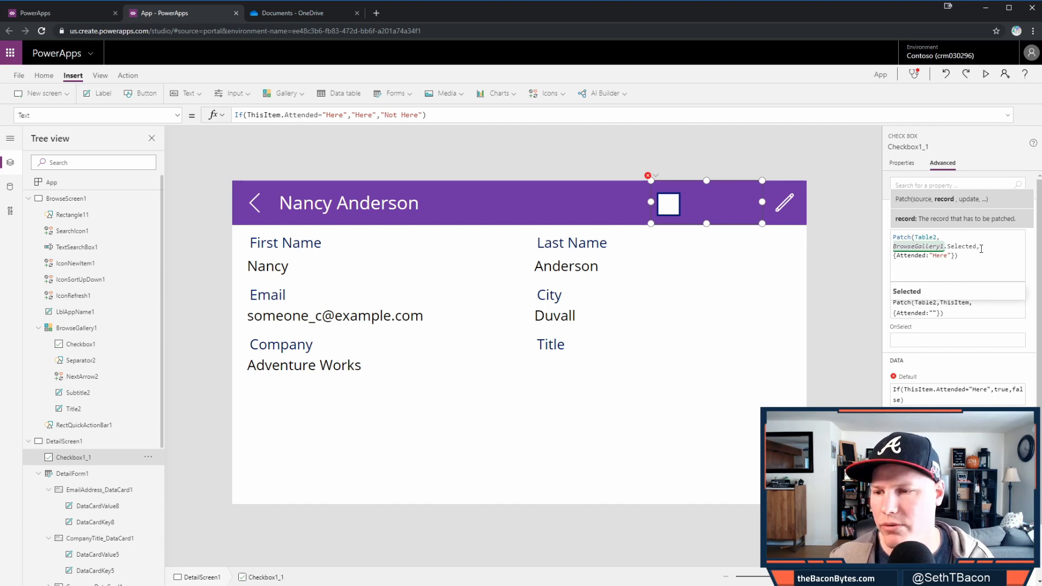
type(",")
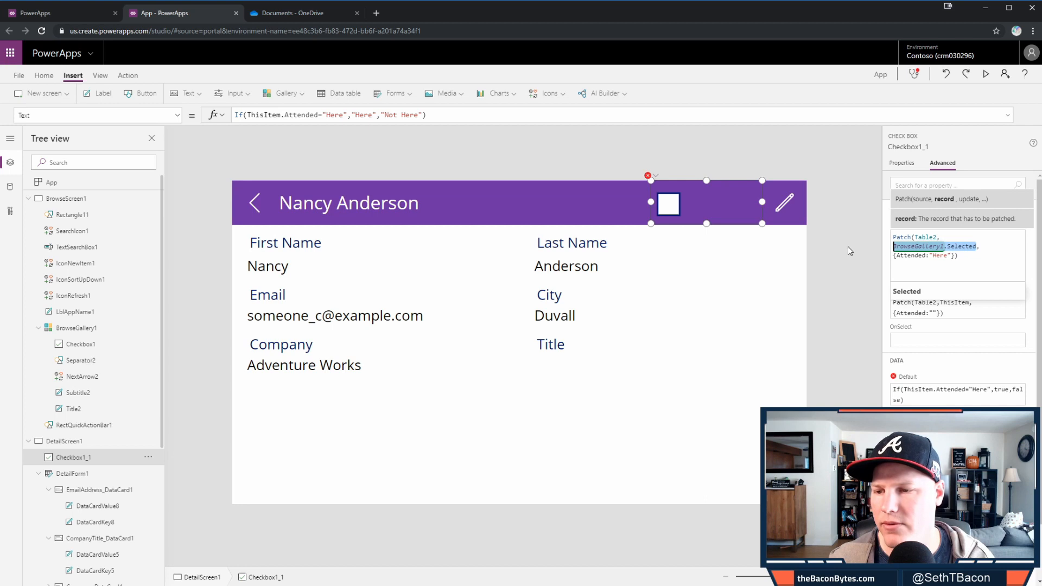
left_click(976, 309)
- Swap ThisItem for BrowseGallery1.Selected in the OnUncheck, Default and Text formulas too
left_click(957, 283)
double_click(957, 276)
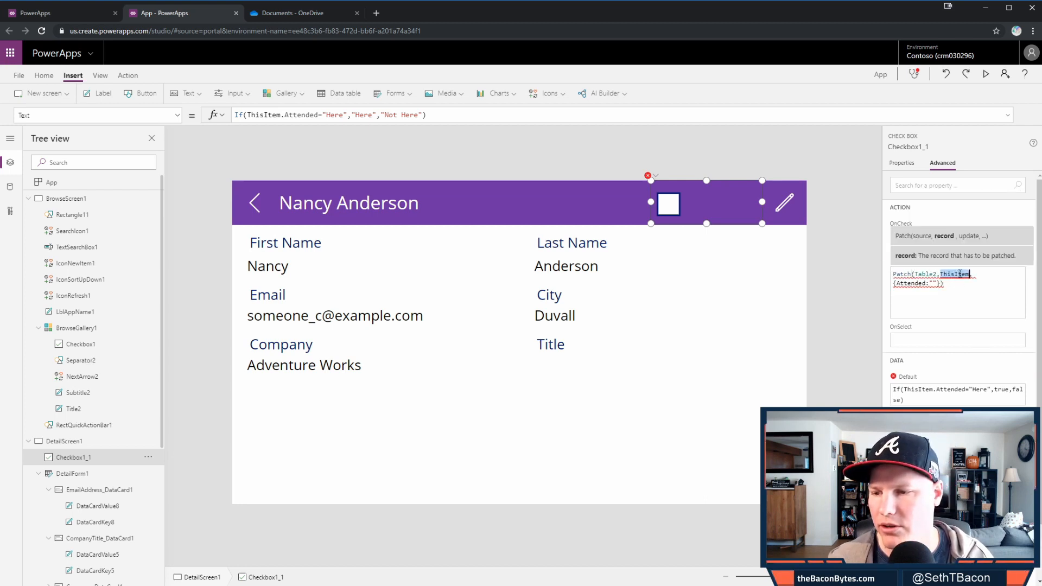
type("BrowseGallery1.Selected")
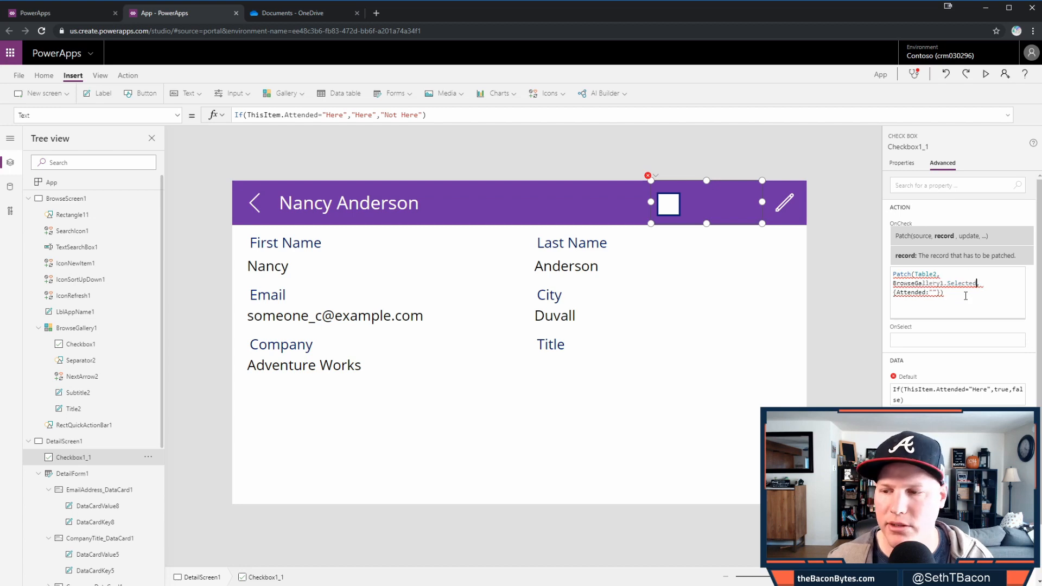
left_click(941, 372)
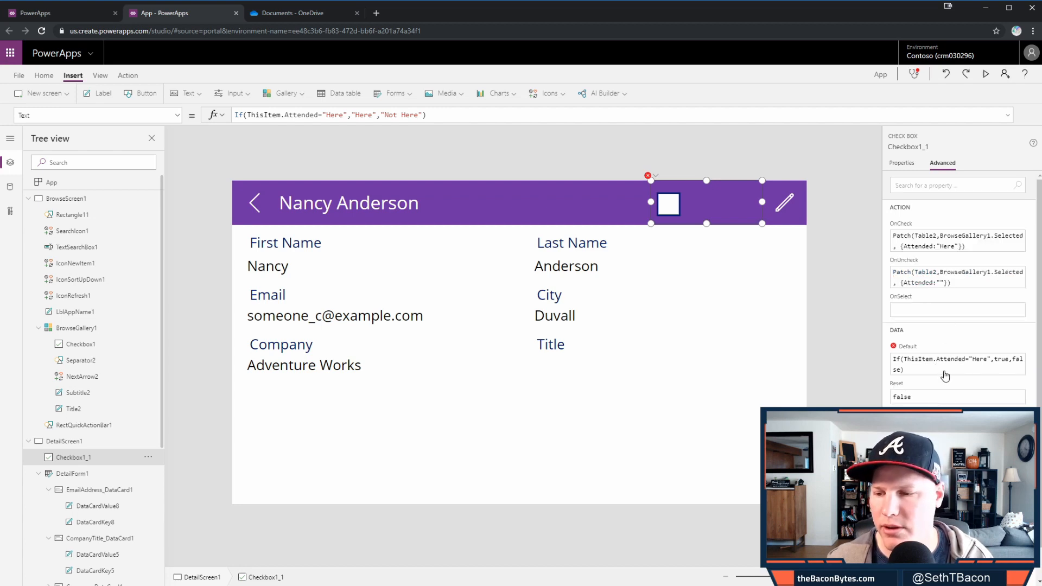
left_click(917, 361)
double_click(919, 361)
type("BrowseGallery1.Selected")
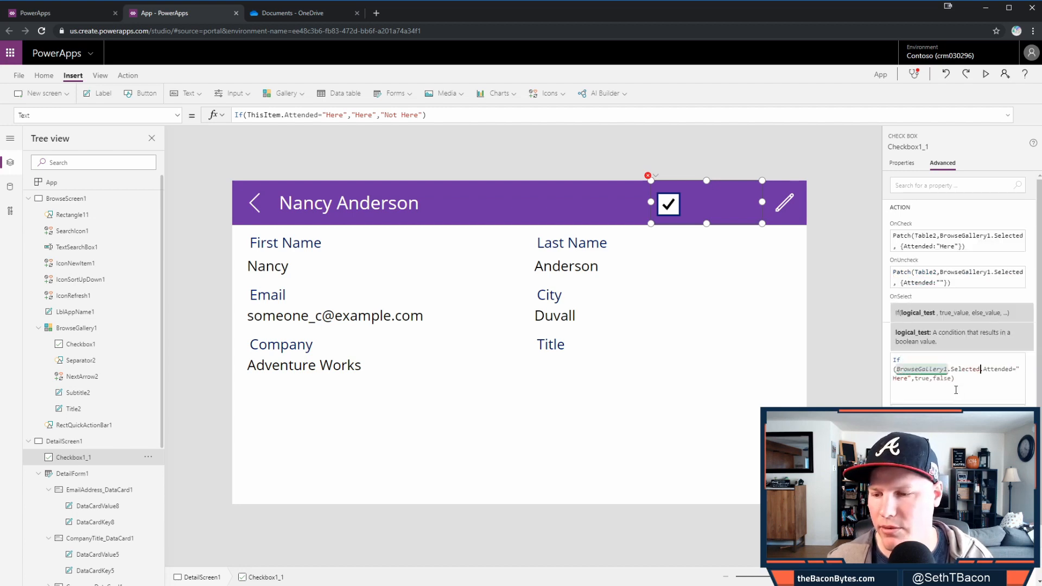
scroll(966, 386, "down", 1)
left_click(954, 398)
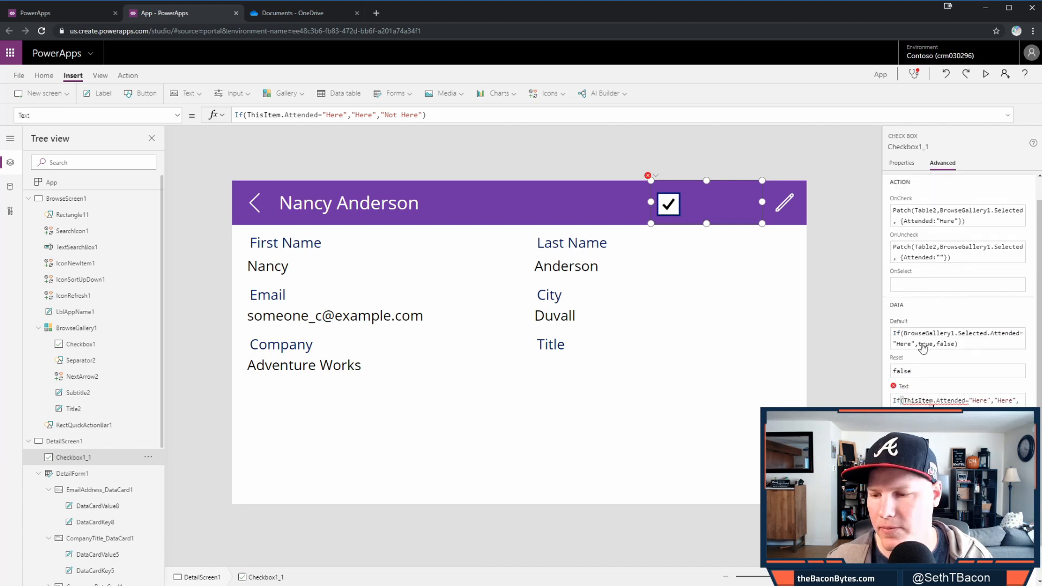
type("BrowseGallery1.Selected")
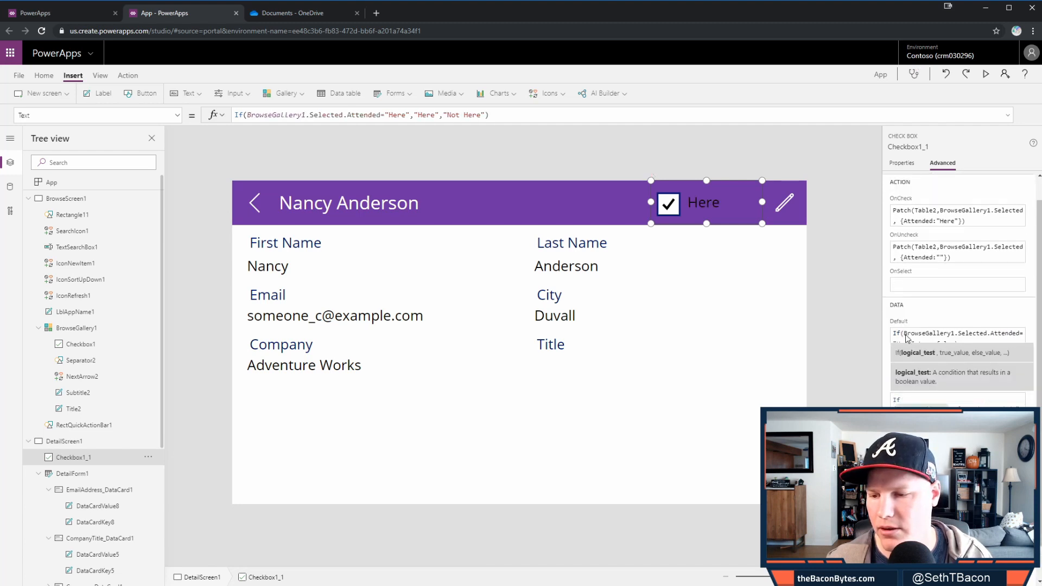
left_click(855, 336)
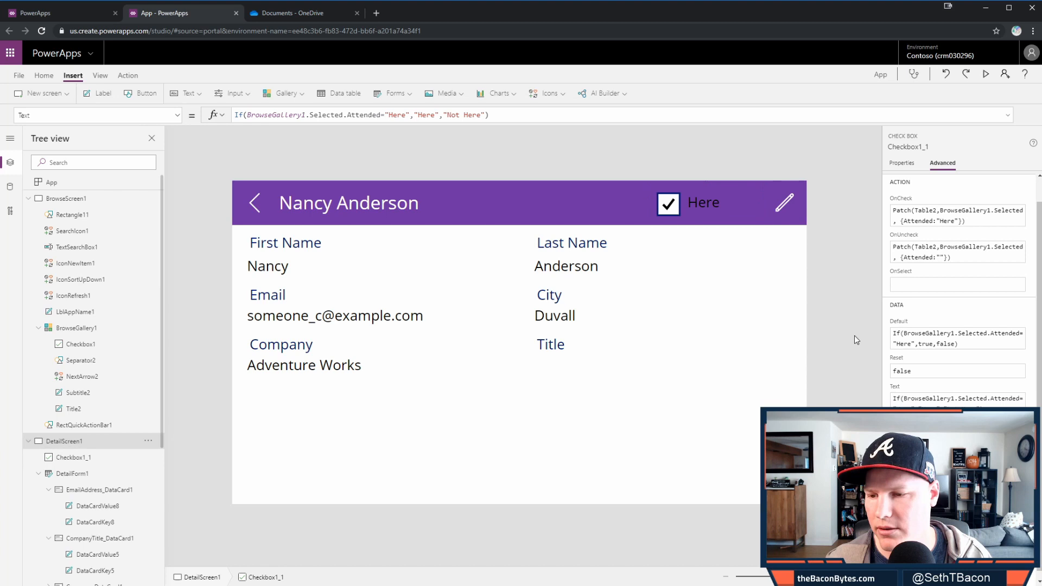
left_click(701, 212)
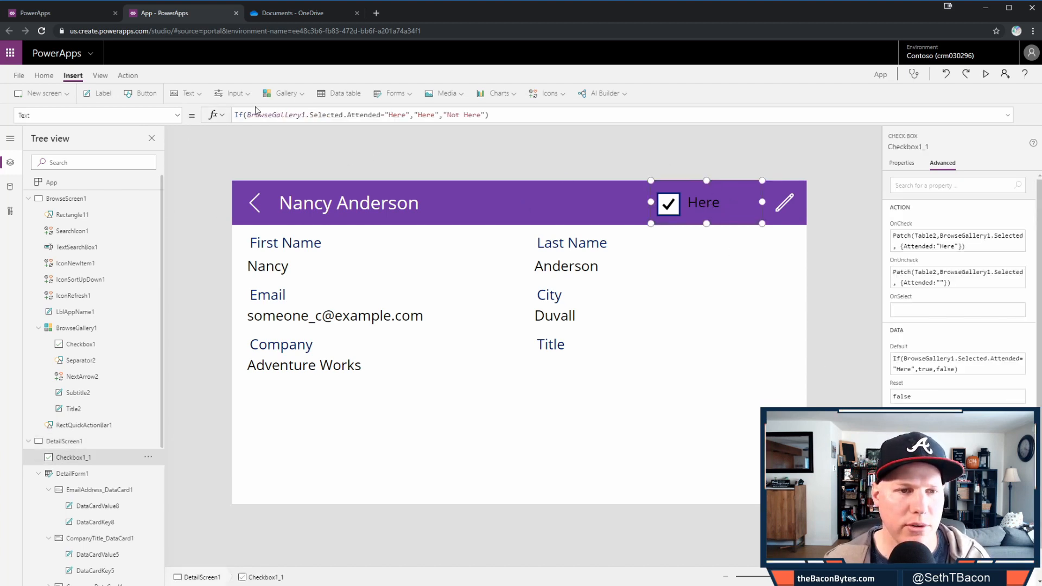
- Make the detail header checkbox's label font colour white
left_click(44, 75)
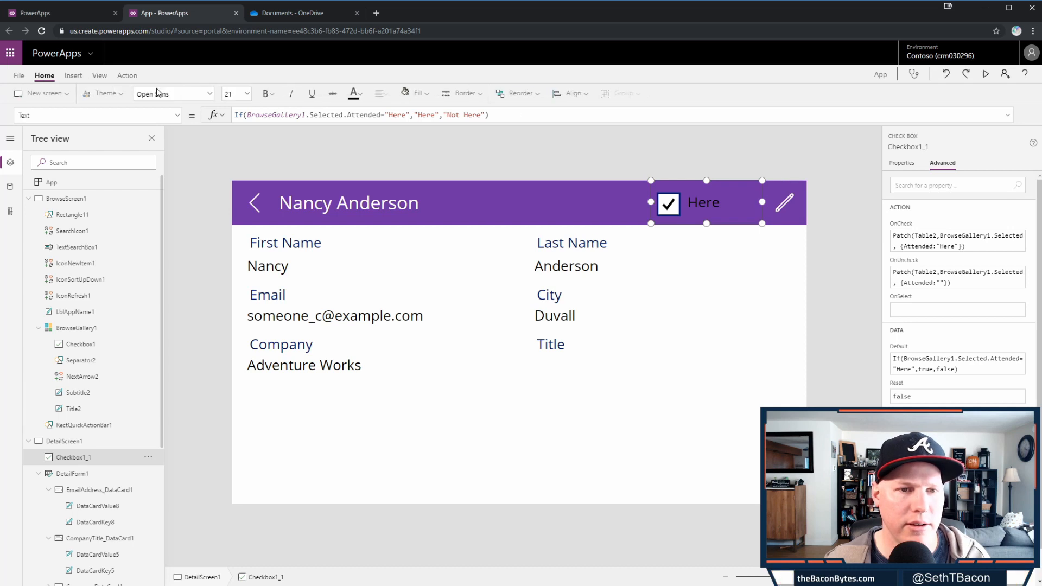
left_click(355, 93)
left_click(360, 147)
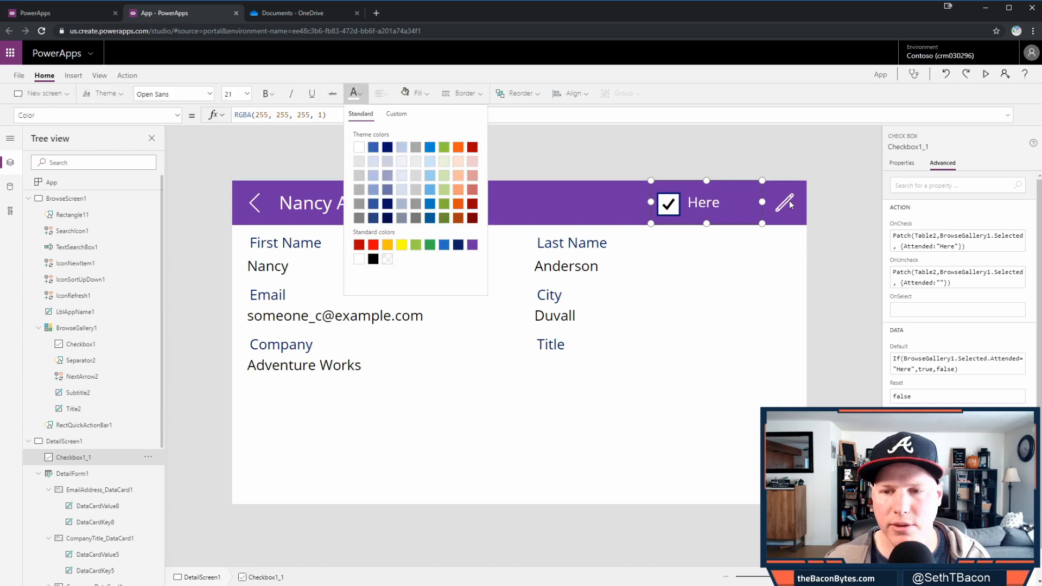
left_click(838, 212)
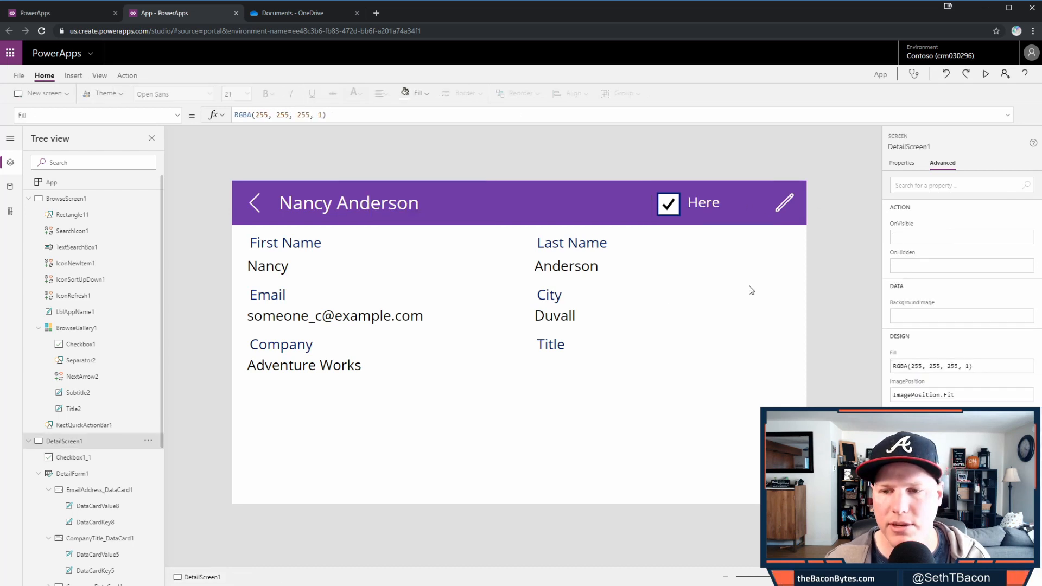
- Test attendance toggling: untick the first attendee, then tick and untick the second via its details
left_click(678, 204)
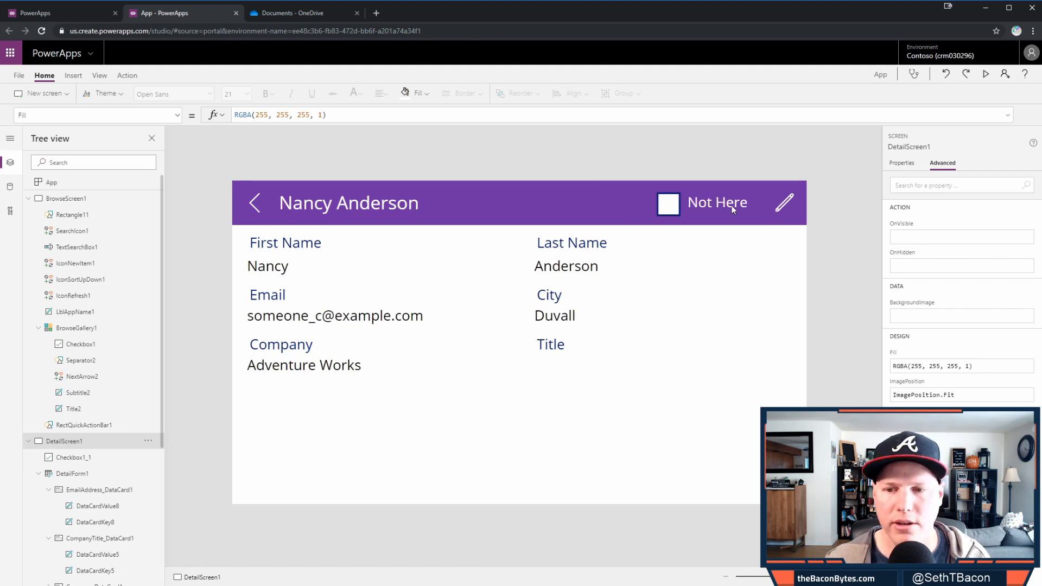
left_click(253, 210)
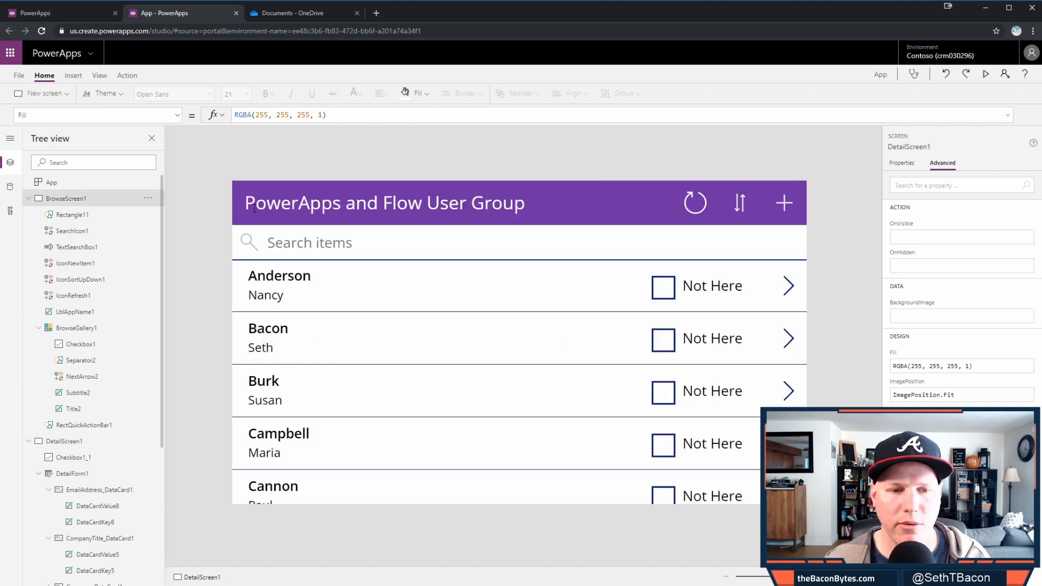
left_click(673, 348)
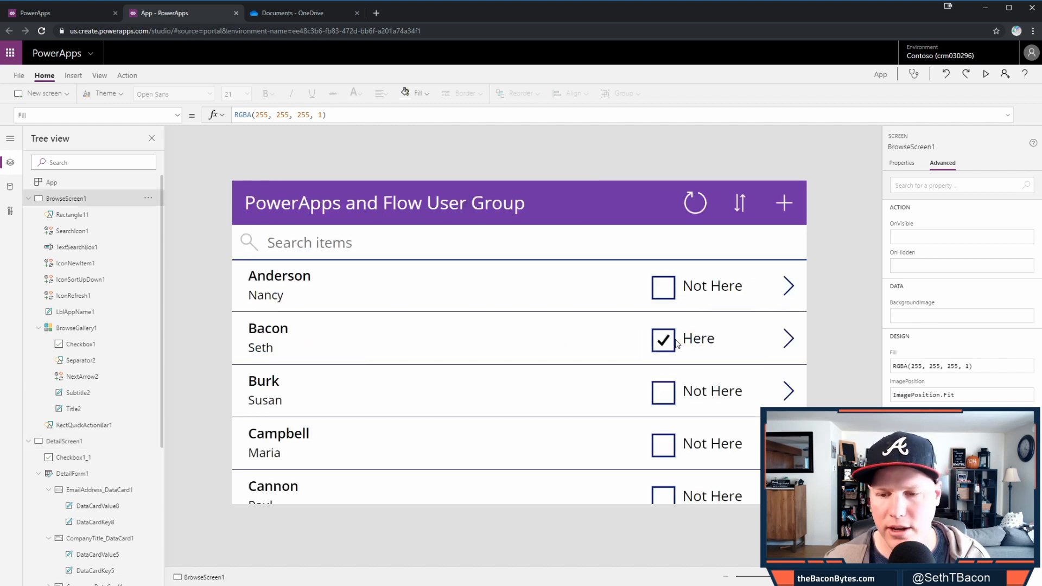
left_click(787, 339)
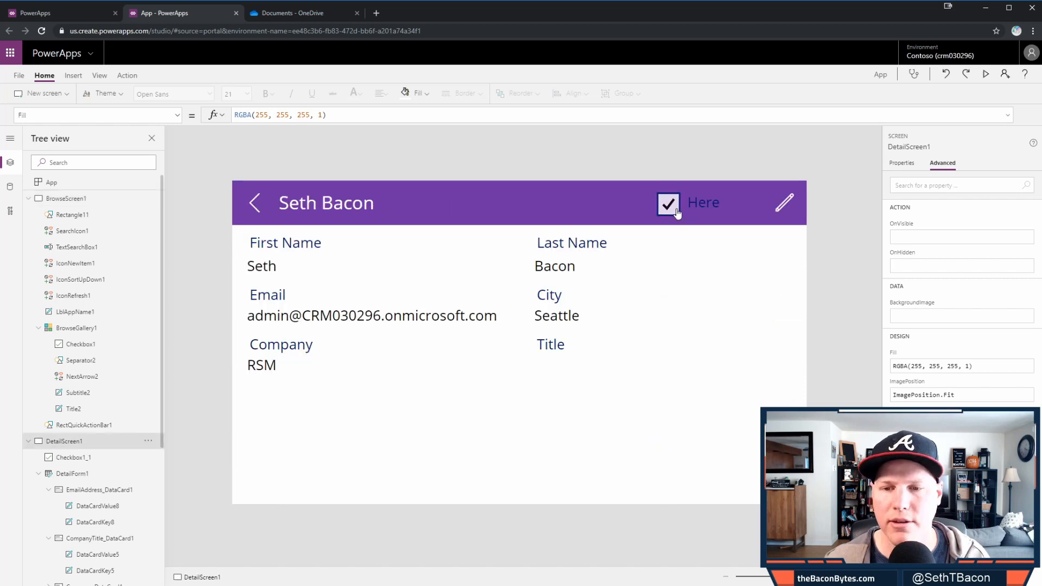
left_click(688, 202)
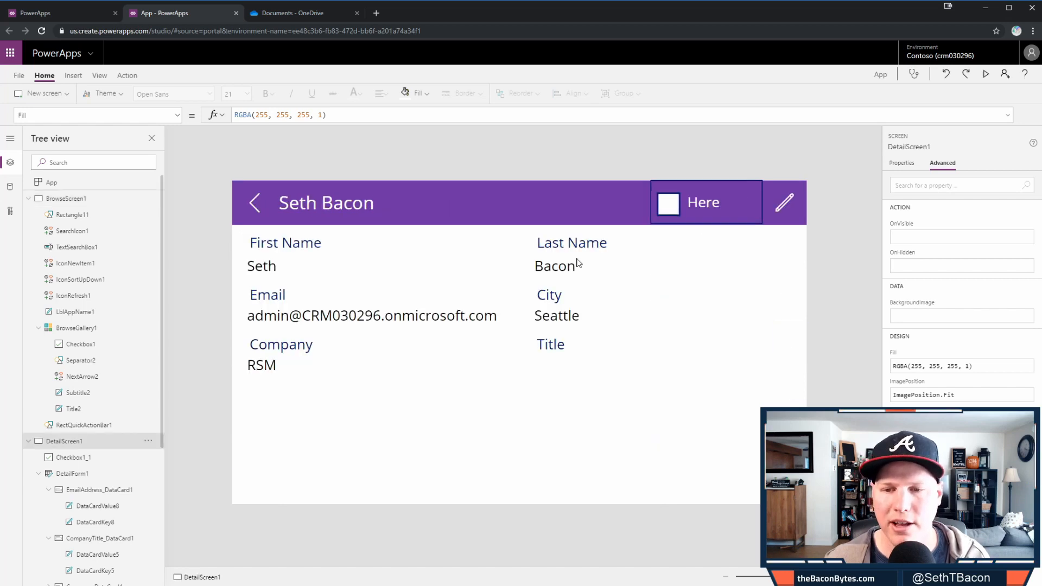
left_click(255, 204, "alt")
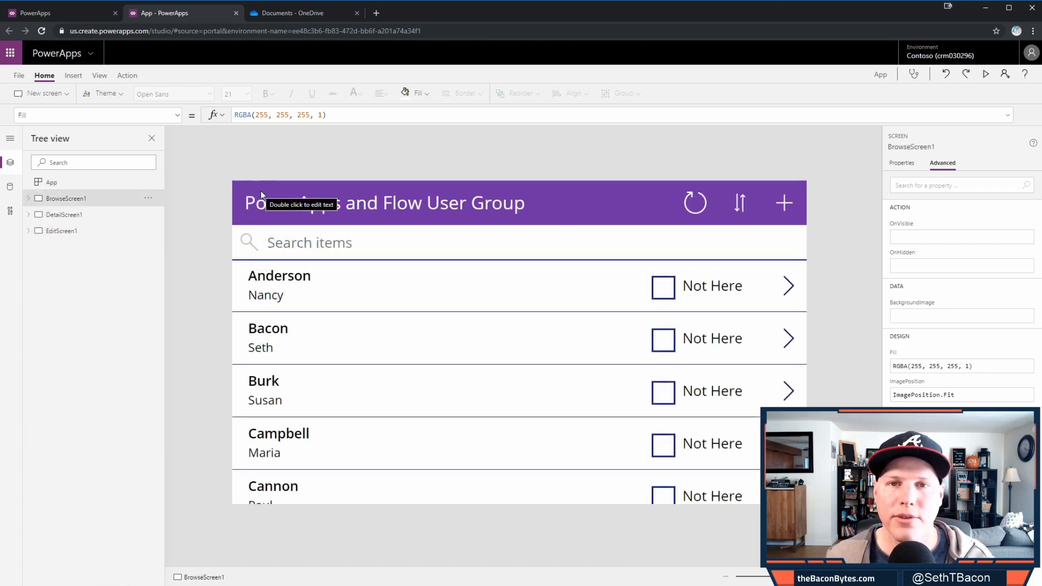
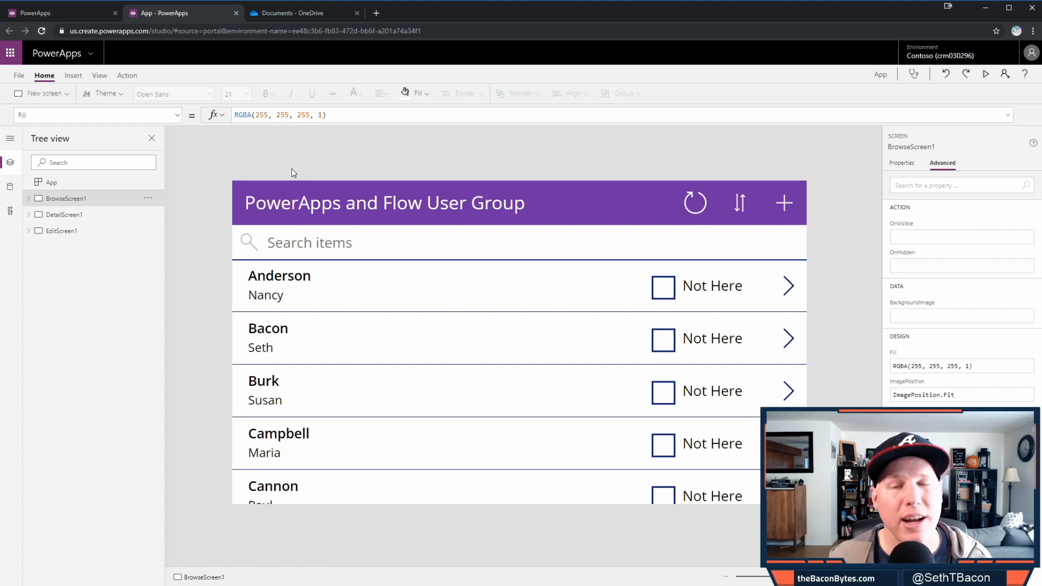
left_click(785, 205, "alt")
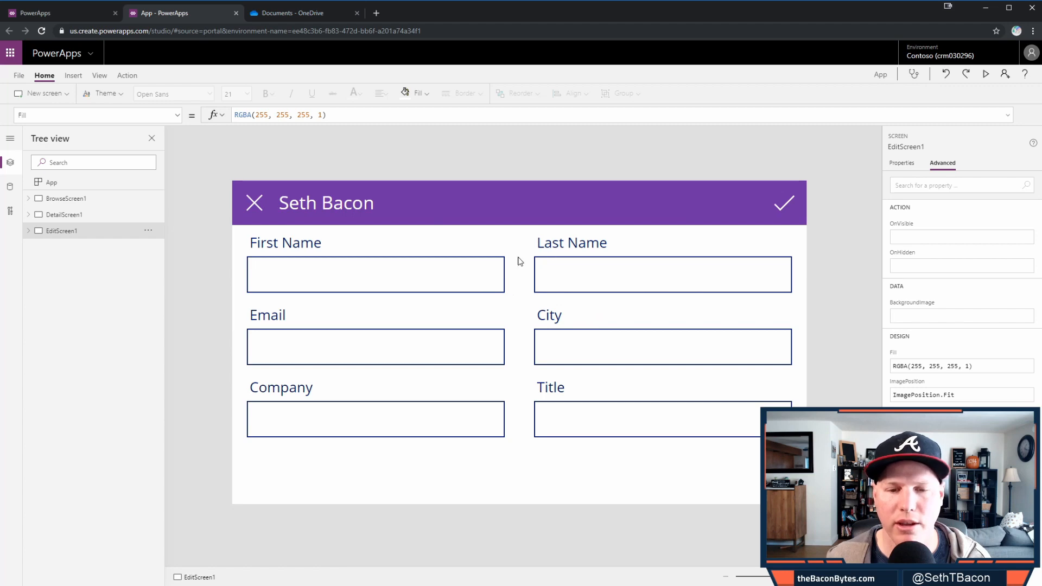
left_click(348, 210)
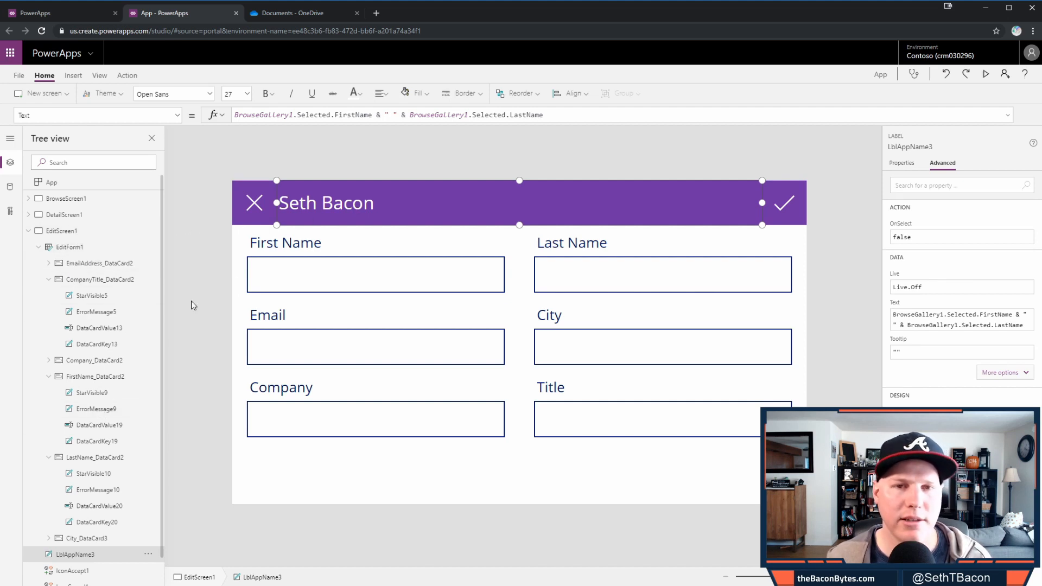
- Check EditForm1's settings, then clear the header label's existing Text formula
left_click(541, 461)
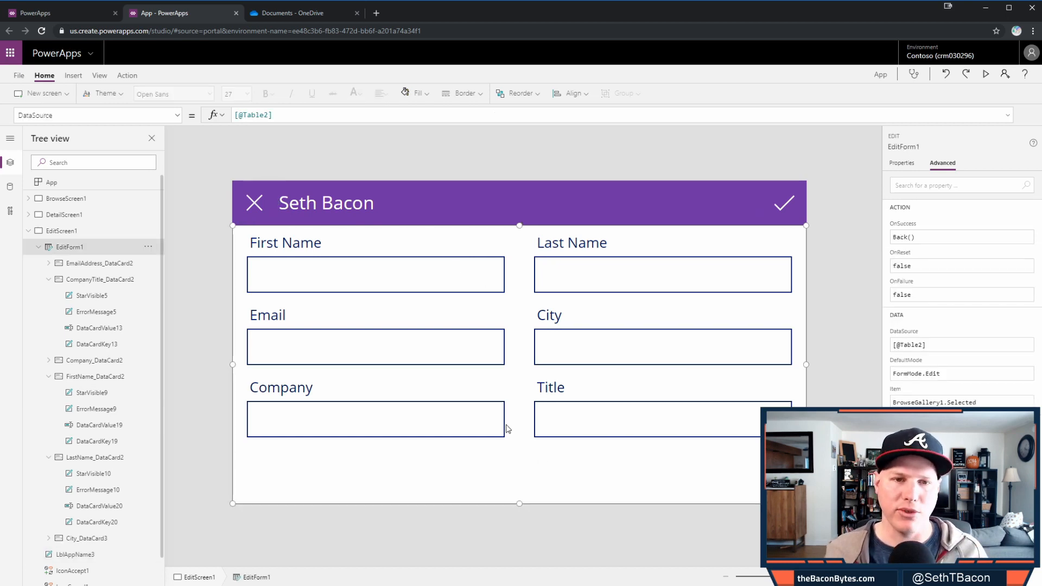
left_click(356, 204)
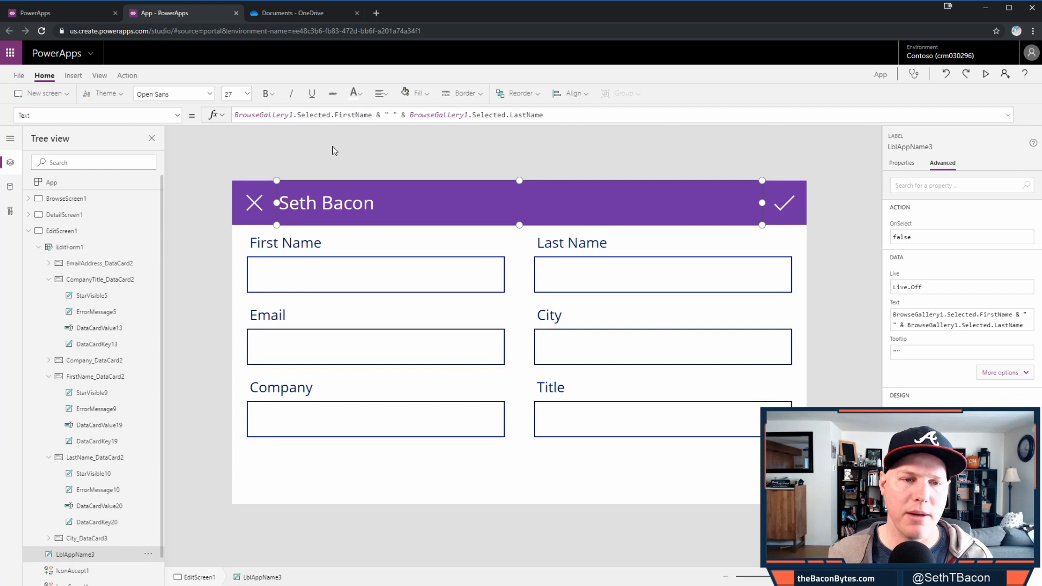
left_click(293, 114)
key("ctrl+a")
key("ctrl+c")
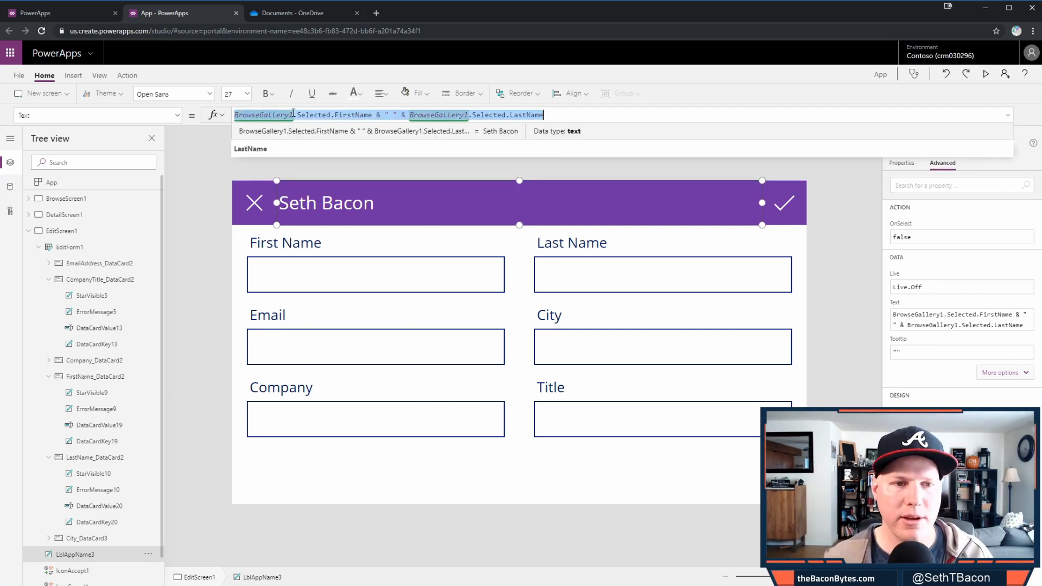
key("Delete")
- Set the title Text to If(EditForm1.Mode=FormMode.Edit, pasted full name, "New Member")
type("I")
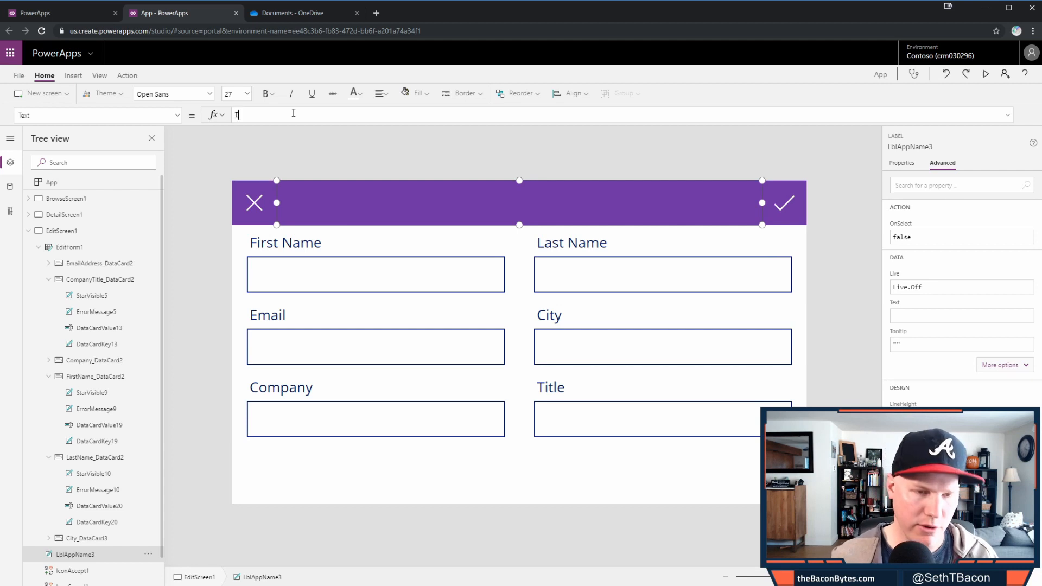
type("f(Edi")
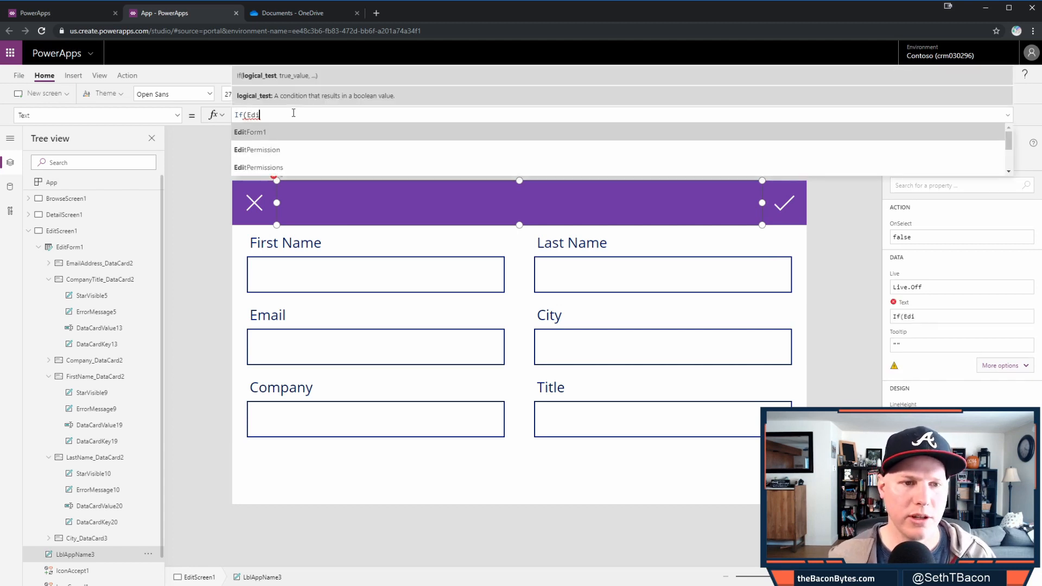
key("Tab")
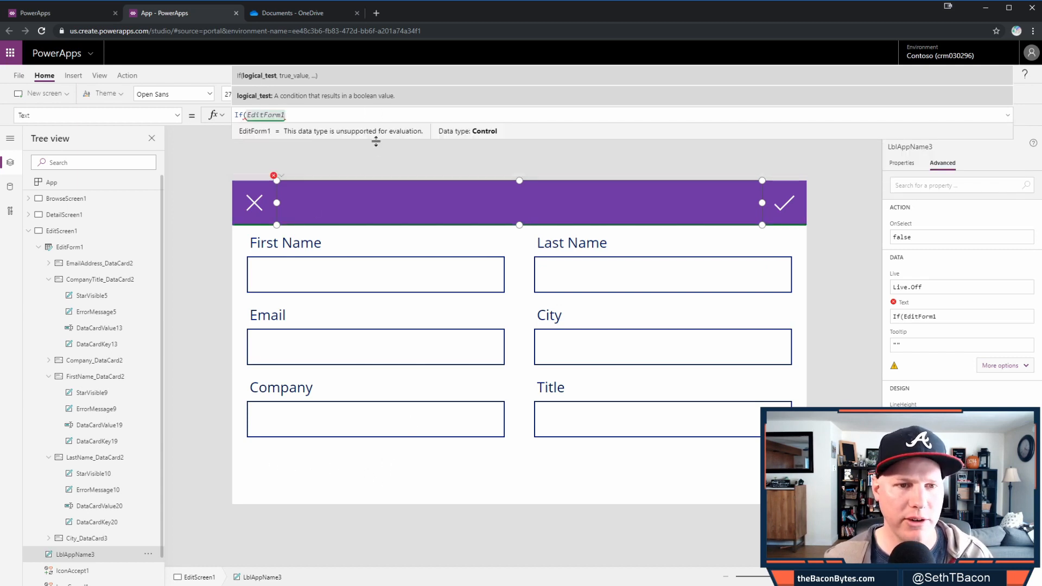
type(".")
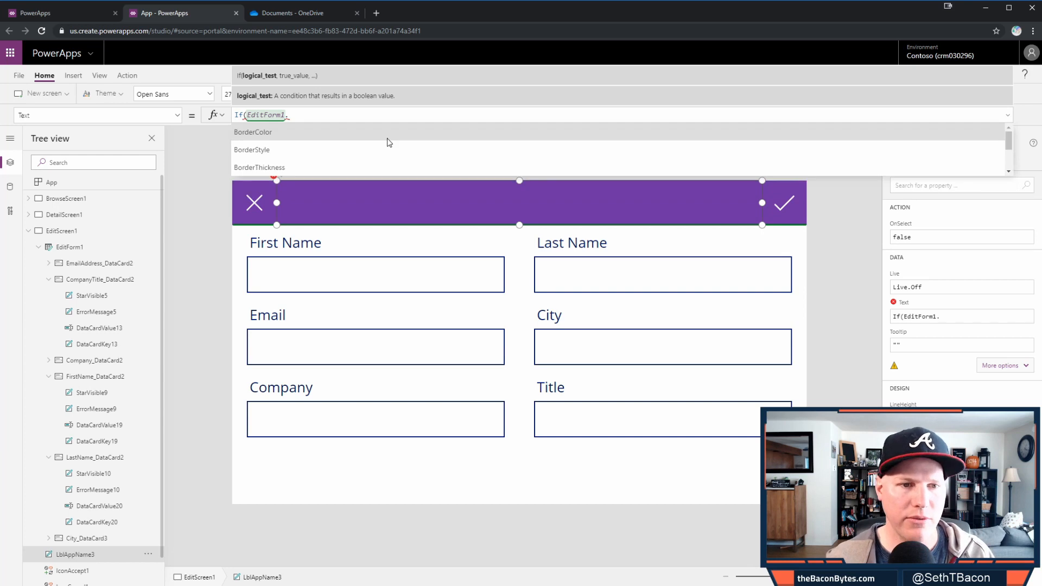
type("m")
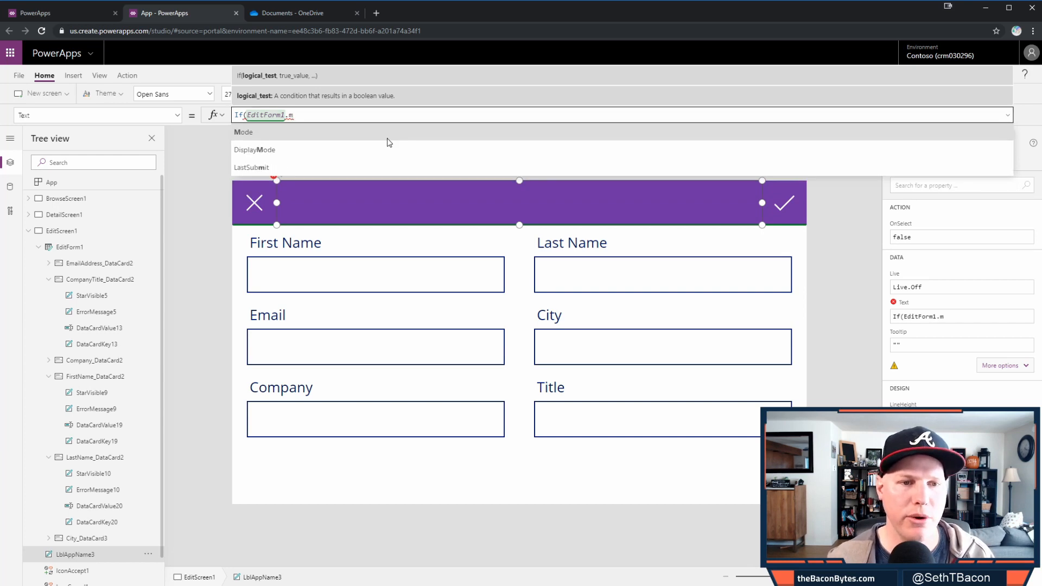
left_click(387, 137)
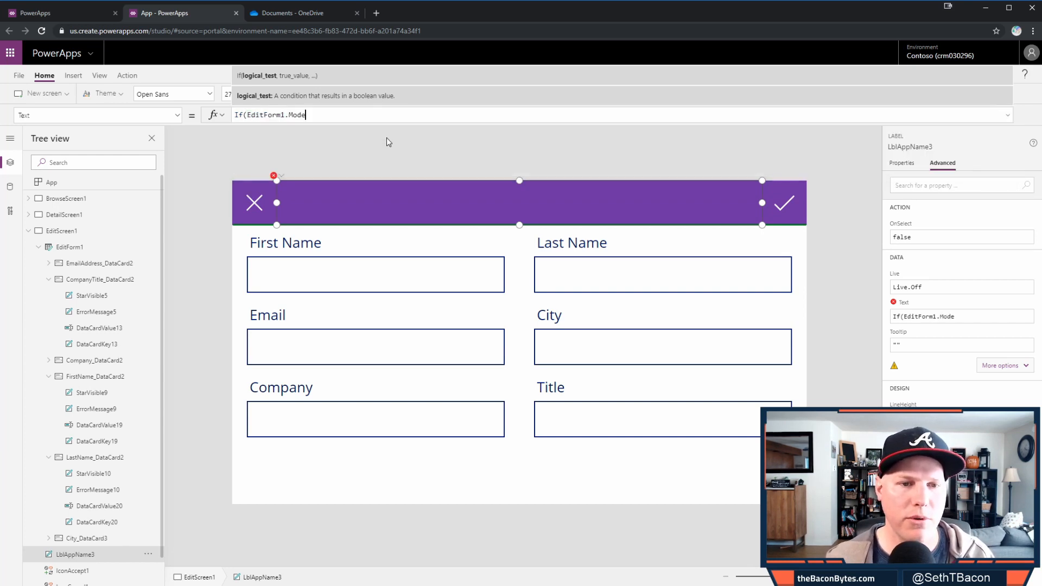
type("=")
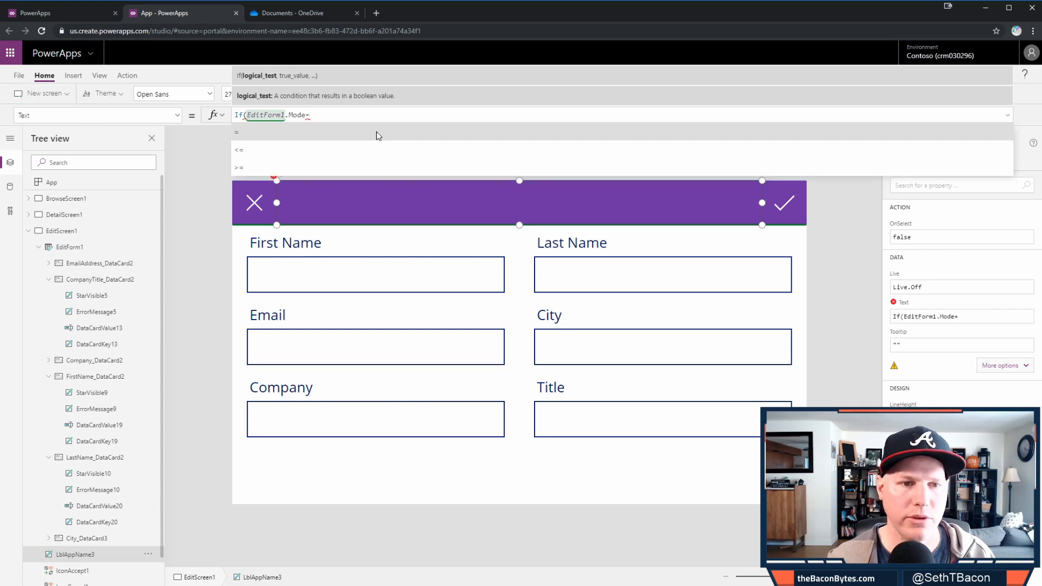
type("Form")
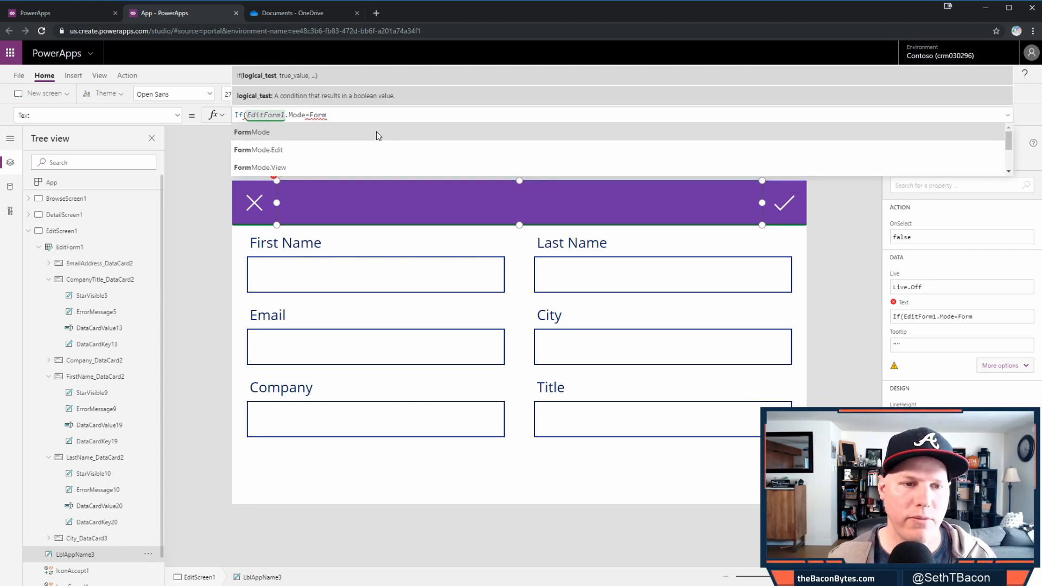
left_click(378, 136)
type(".E")
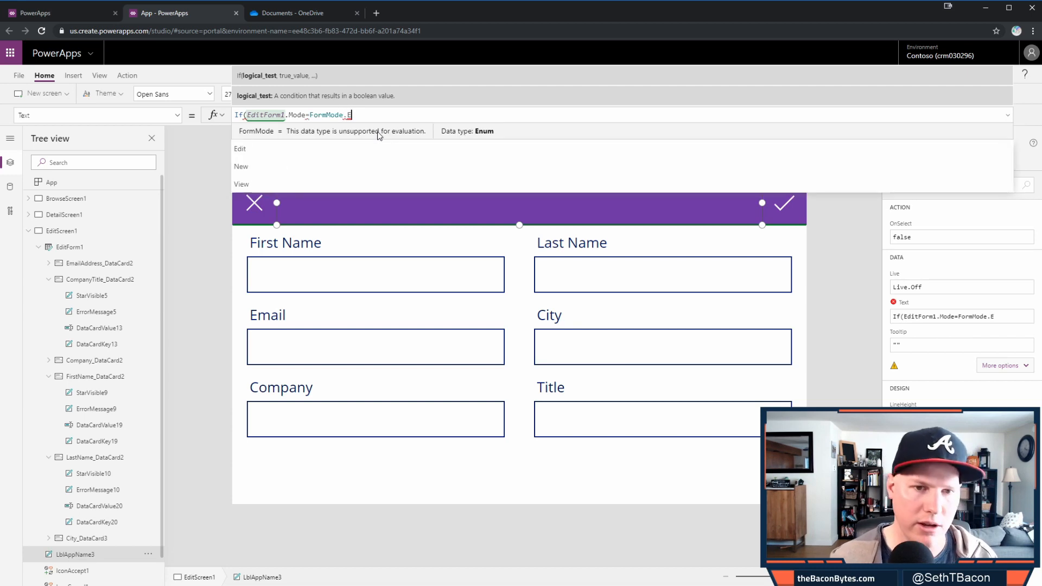
type("dit,\"")
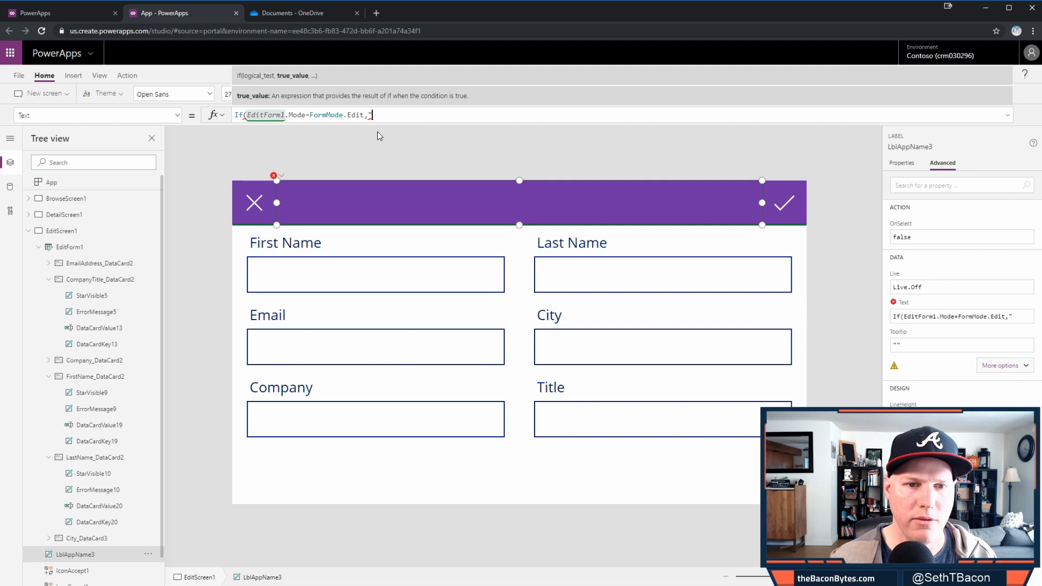
key("BackSpace")
key("ctrl+v")
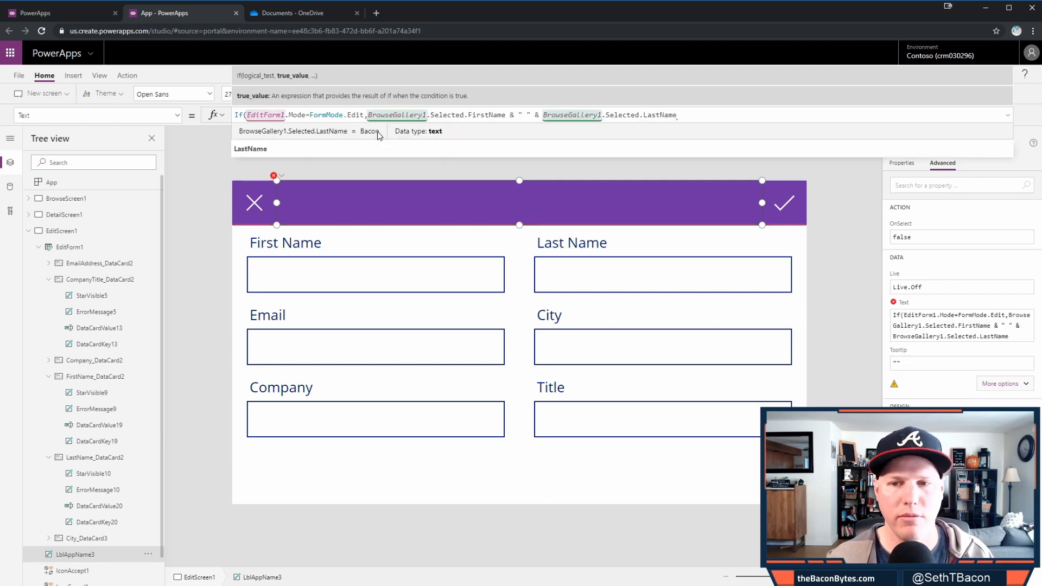
type(",")
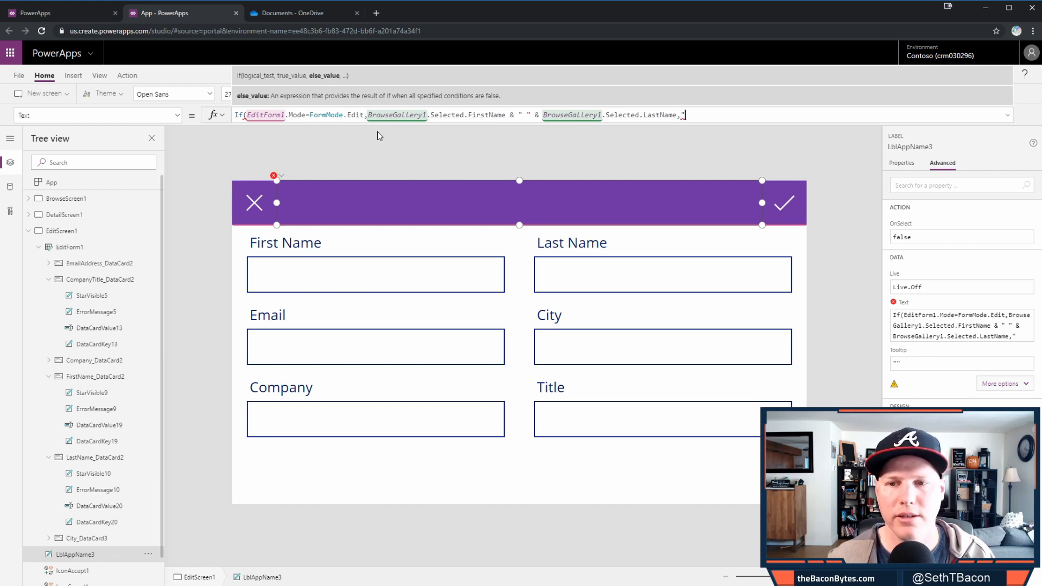
type("\"New Me")
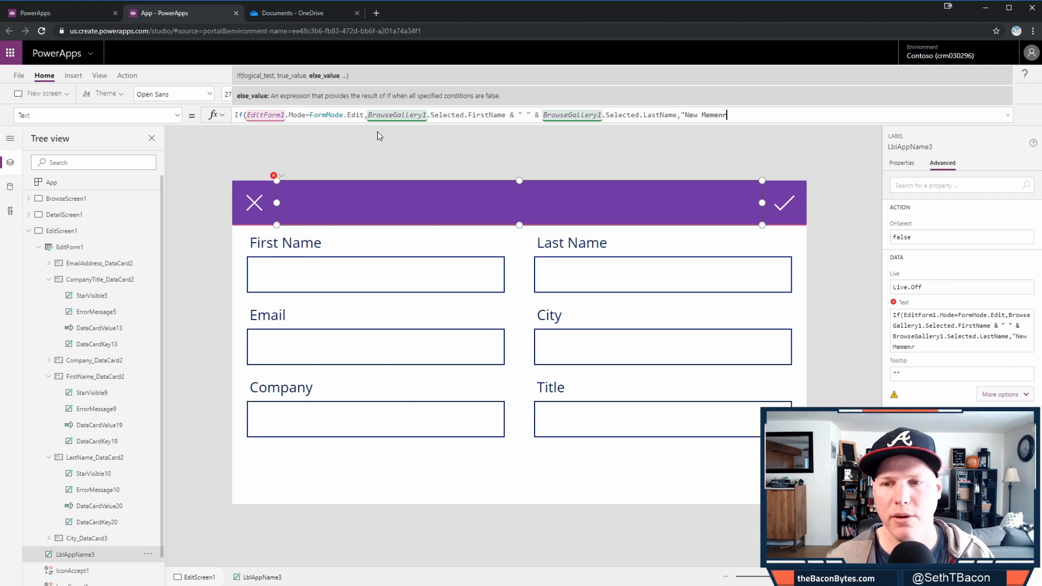
type("mber")
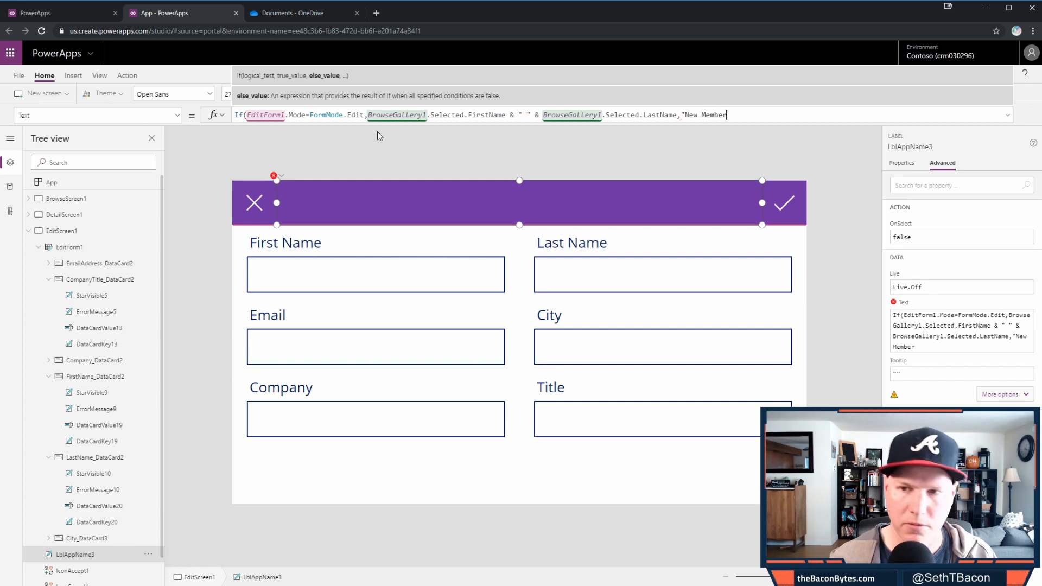
type("\")")
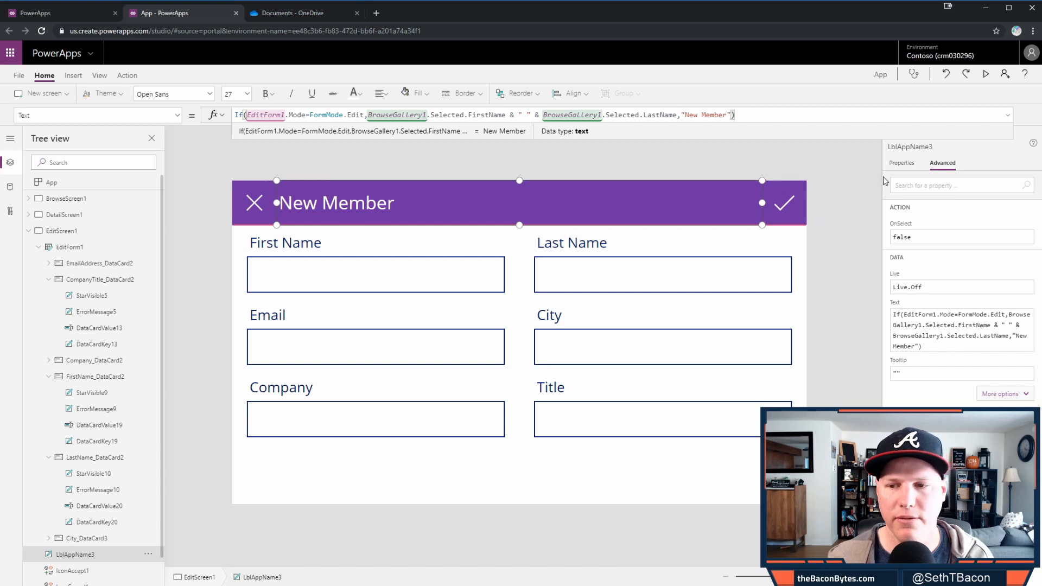
- Check the title formulas on a member's detail and edit screens, then return to the member list
left_click(318, 145)
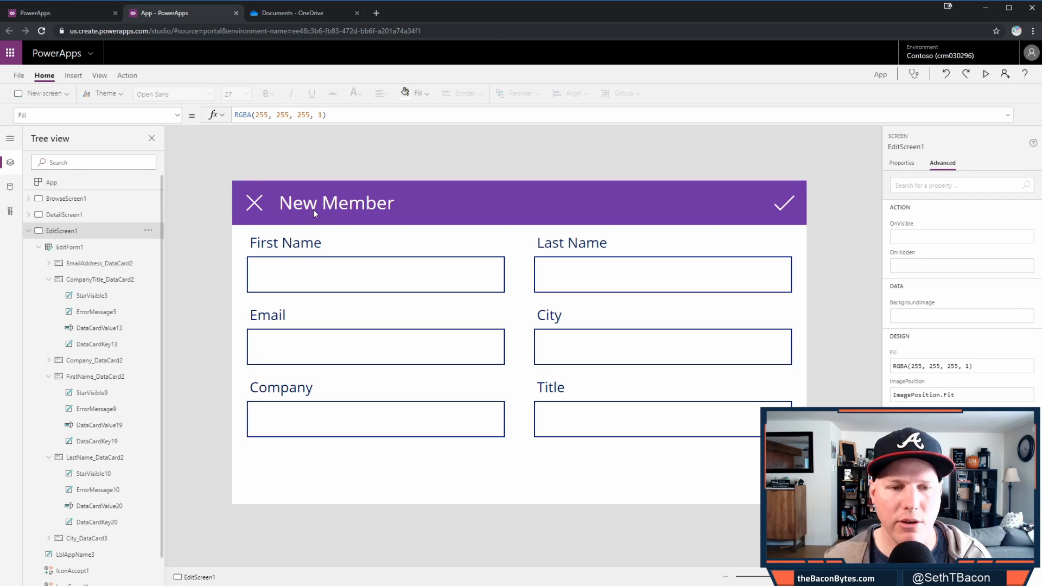
left_click(257, 204, "alt")
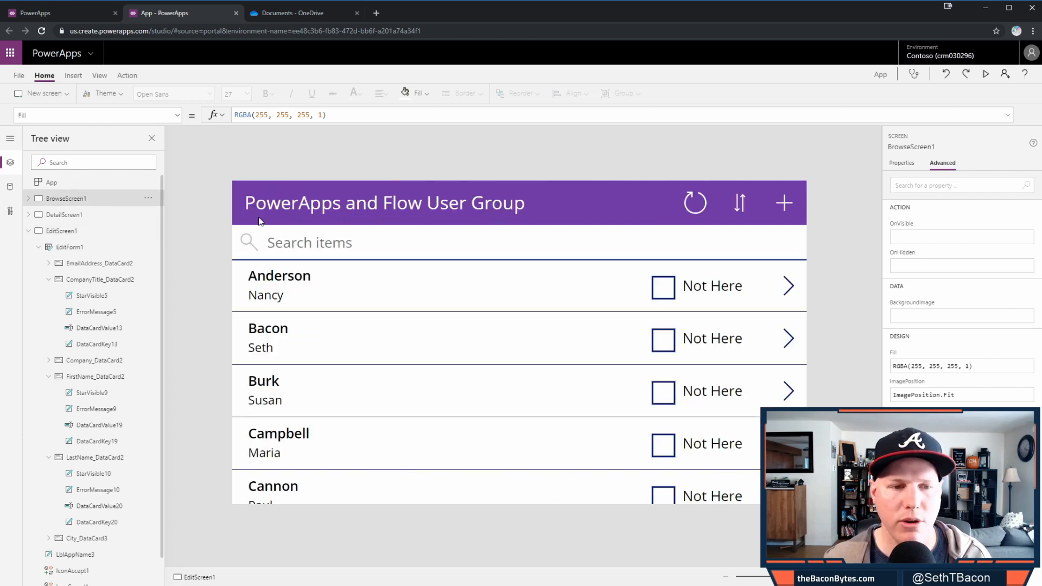
left_click(790, 287, "alt")
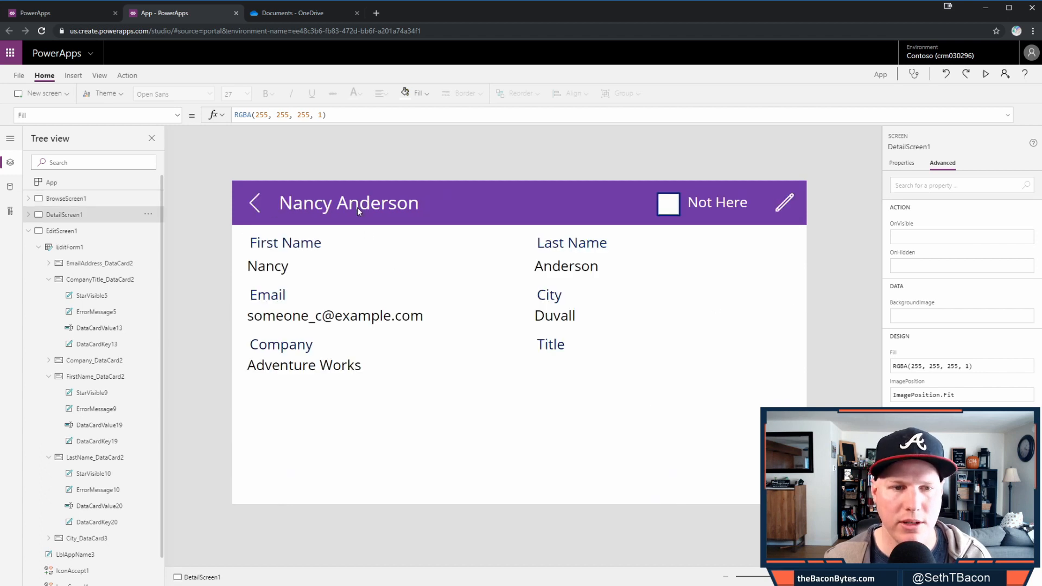
left_click(357, 207)
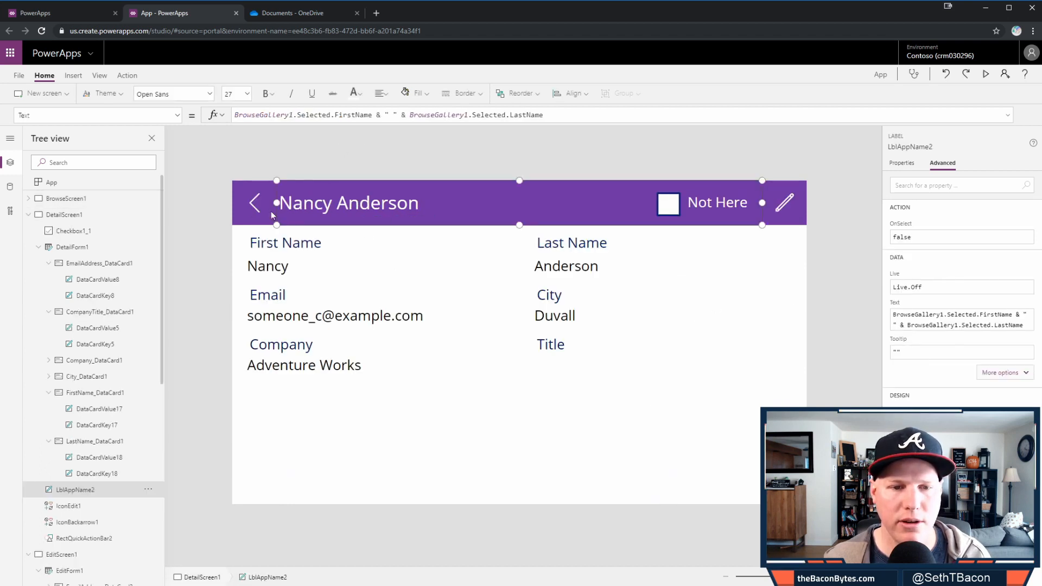
left_click(781, 204, "alt")
left_click(348, 202)
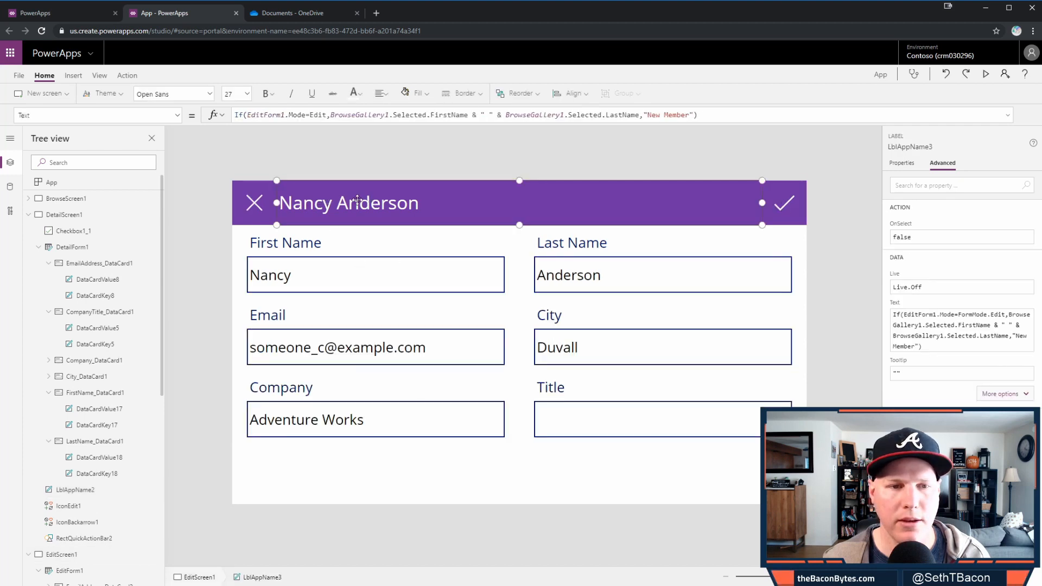
left_click(254, 203, "alt")
left_click(251, 203, "alt")
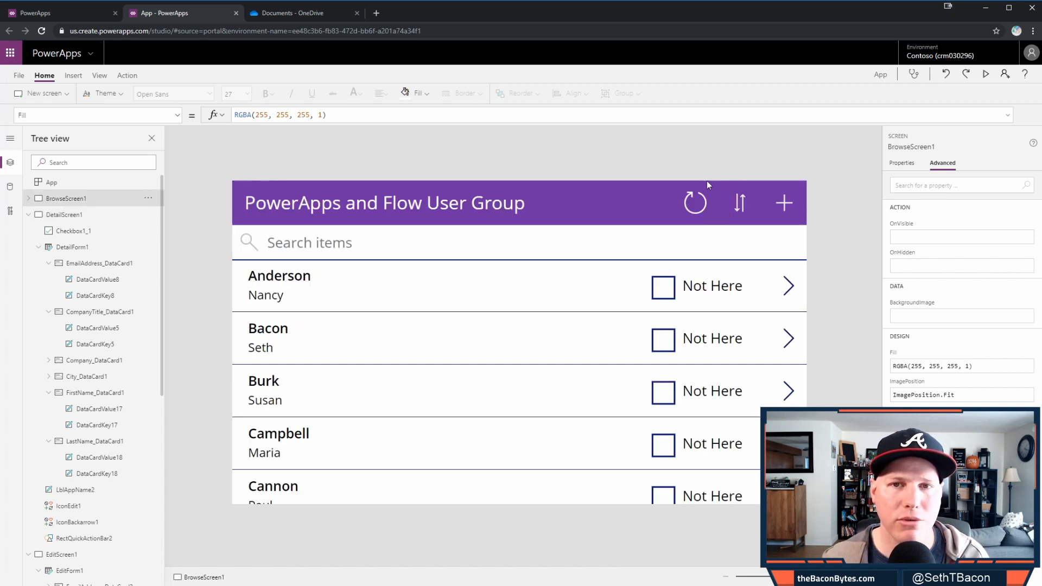
- Open a blank add-member form titled New Member and start the app preview
left_click(788, 208, "alt")
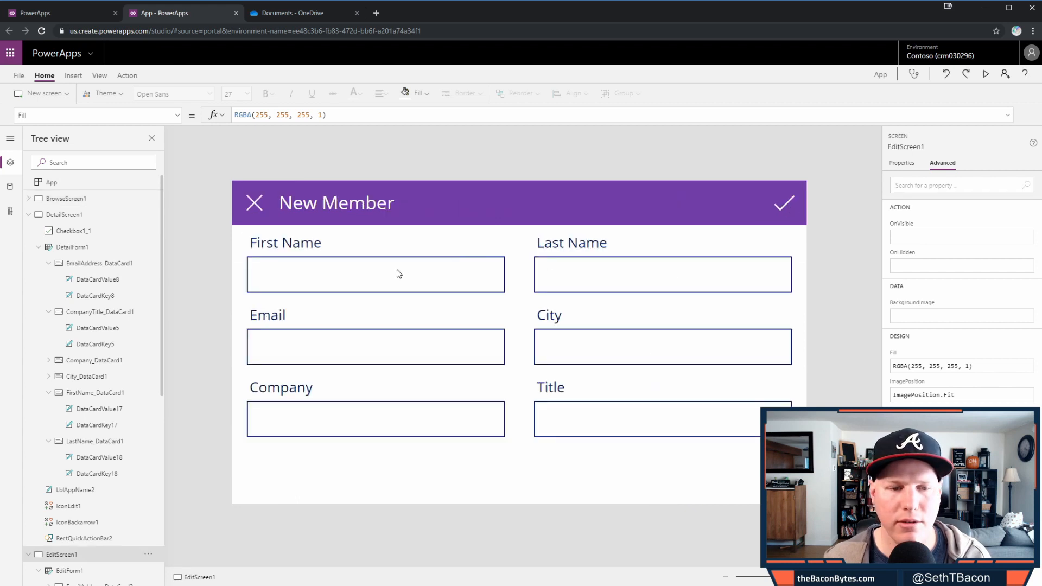
left_click(375, 278)
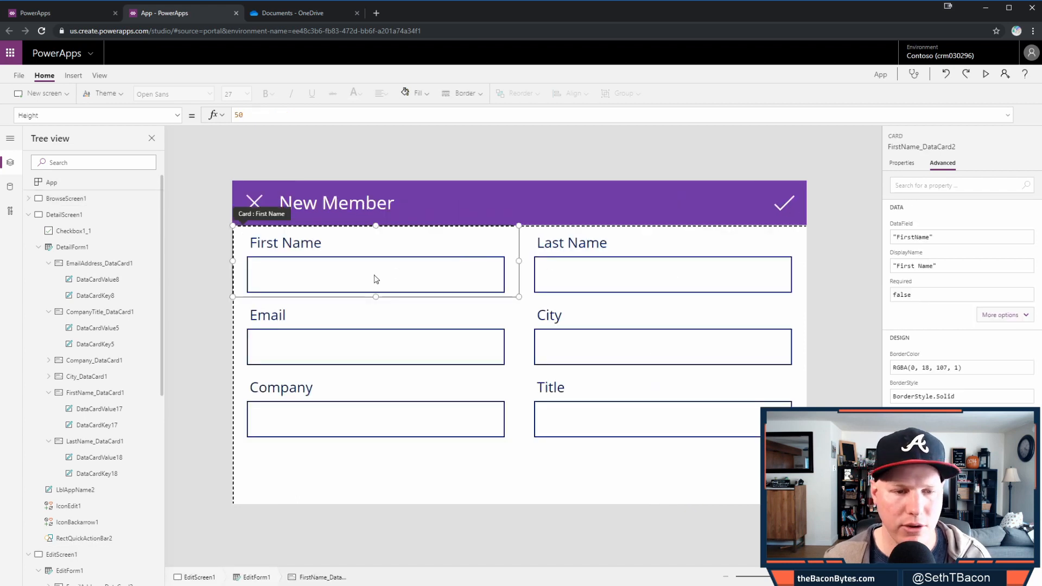
left_click(985, 74)
- Enter the new member's first name, last name and company.com e-mail address
left_click(353, 204)
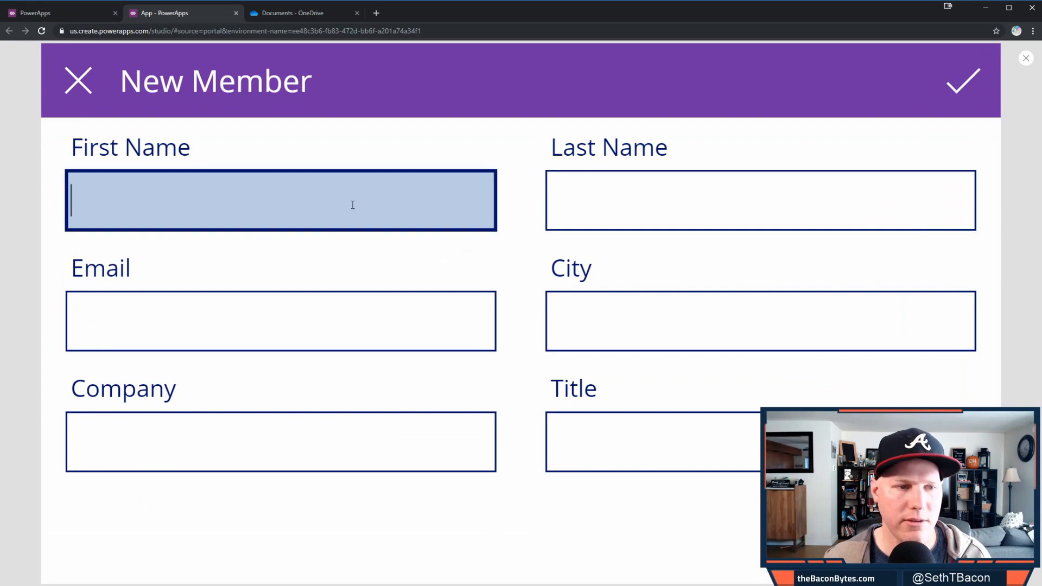
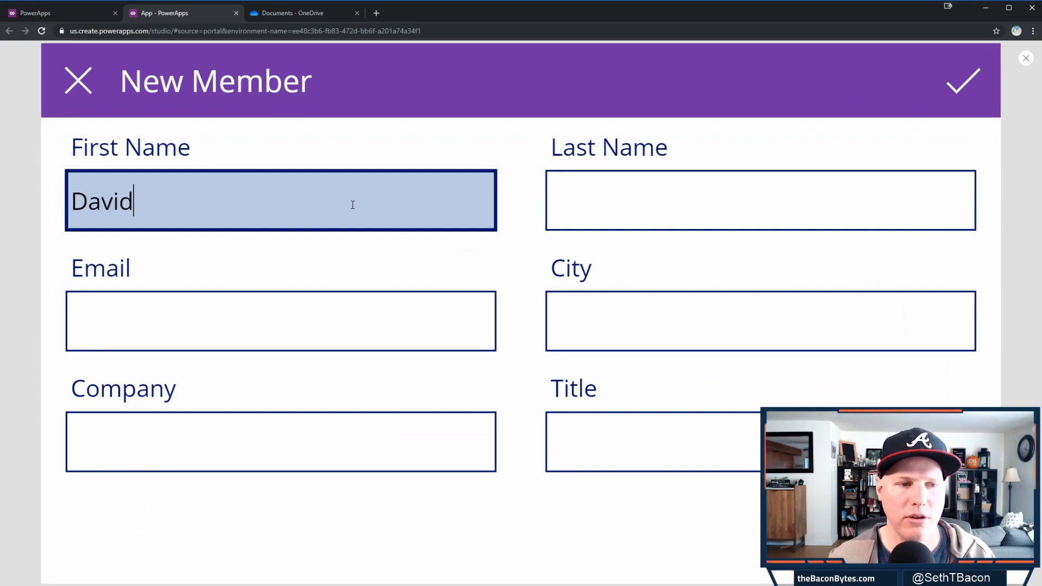
key("Tab")
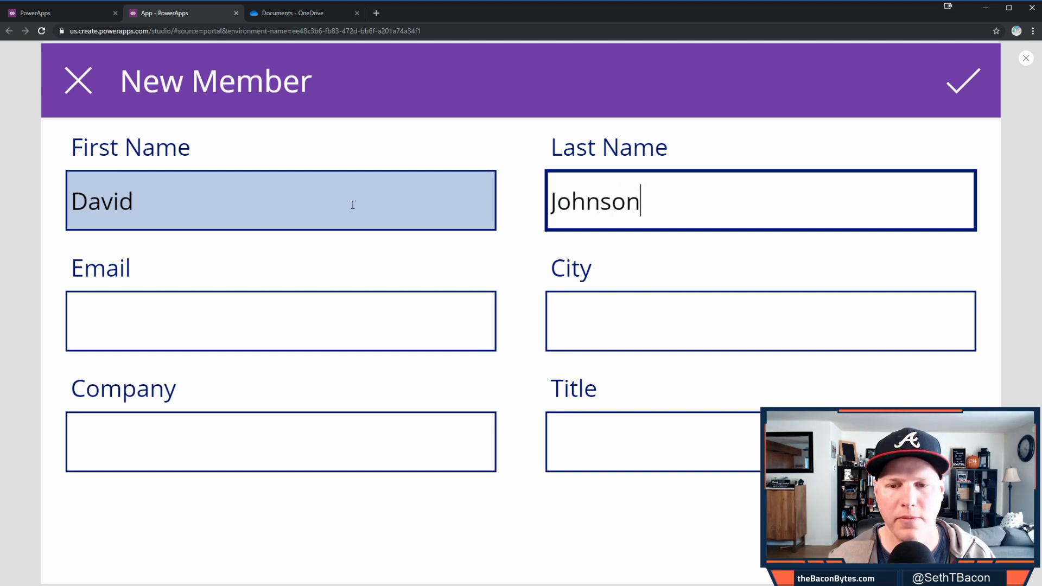
key("Tab")
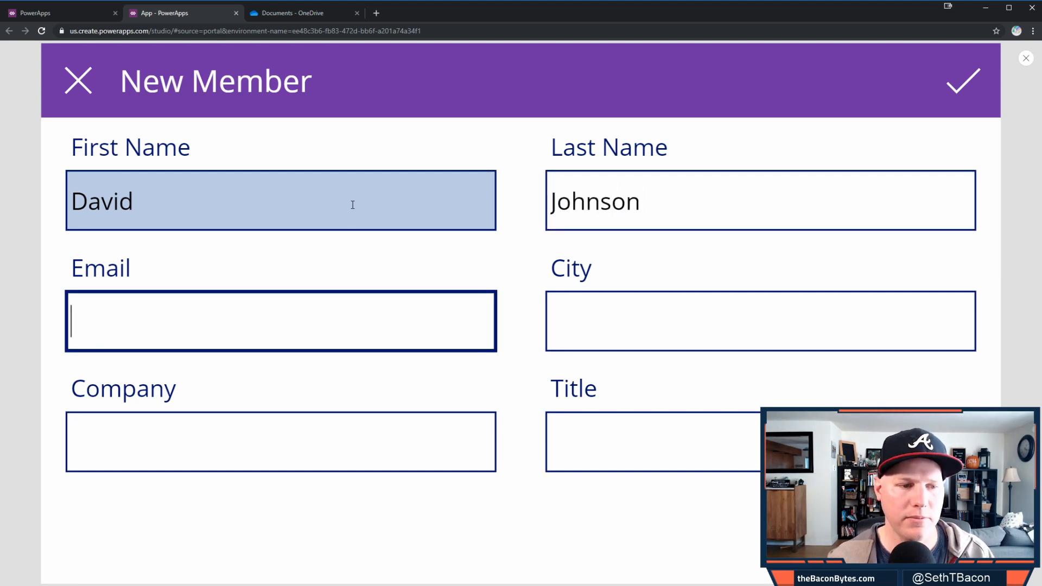
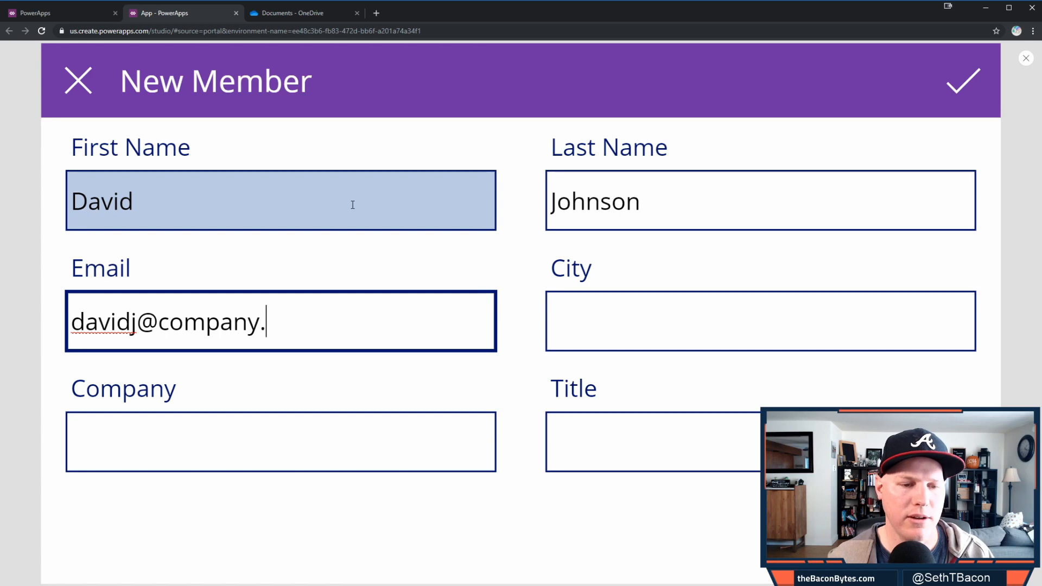
- Fill City with Seattle, Company with 'Company', Title with Manager, and save the member
key("Tab")
type("Seattle")
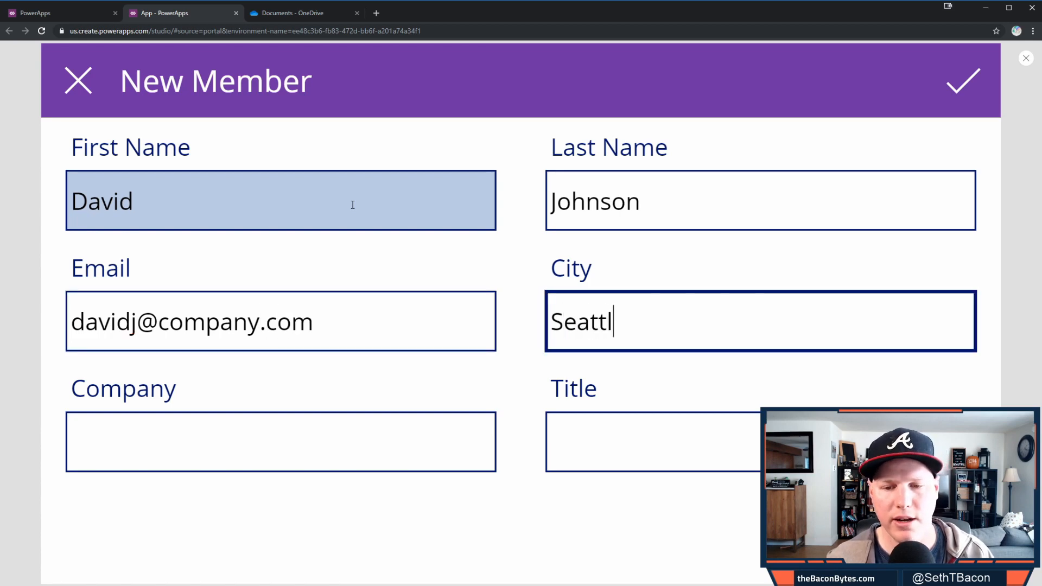
key("Tab")
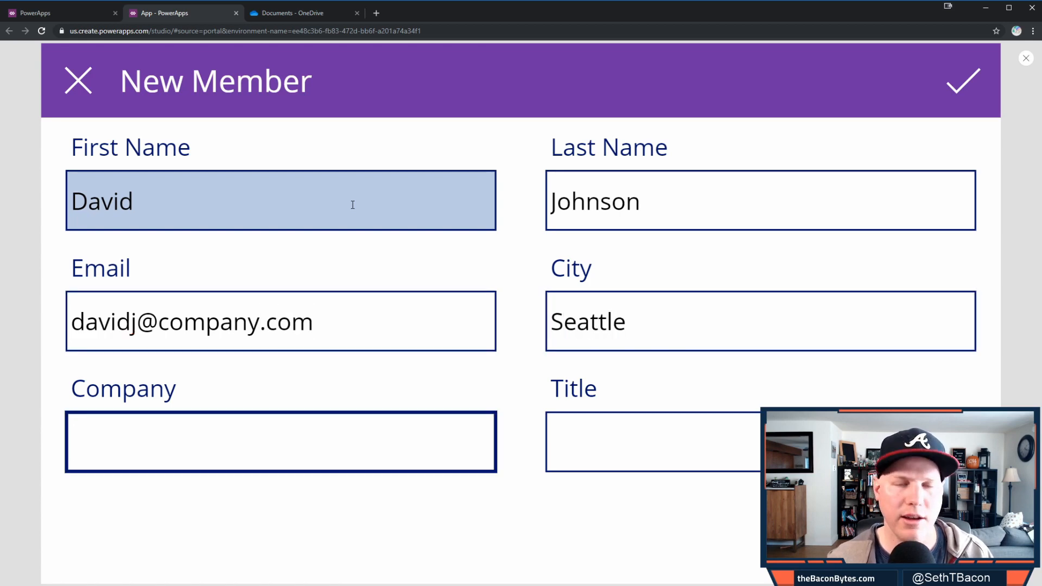
type("Company")
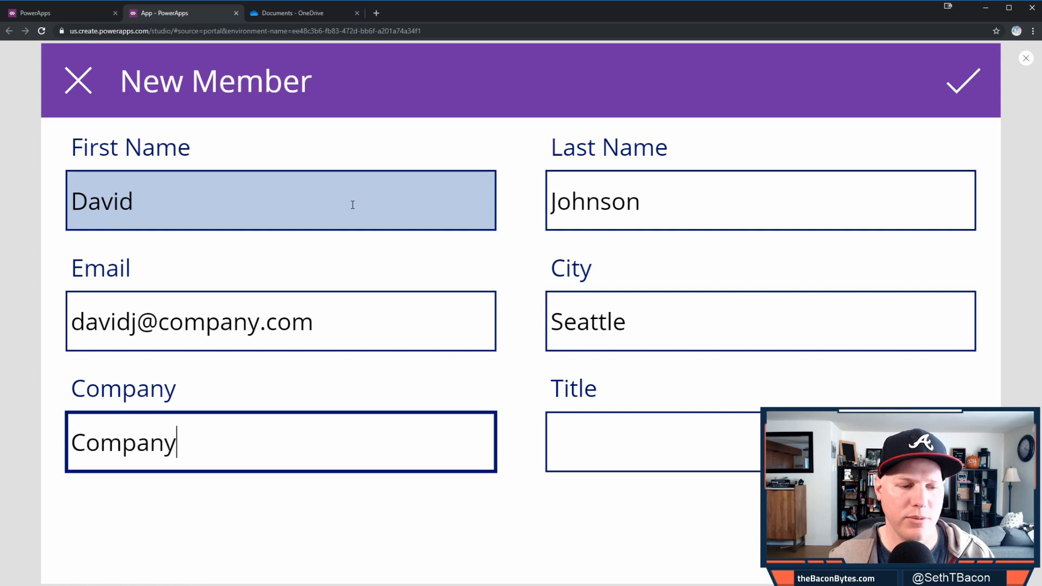
key("Tab")
type("Manager")
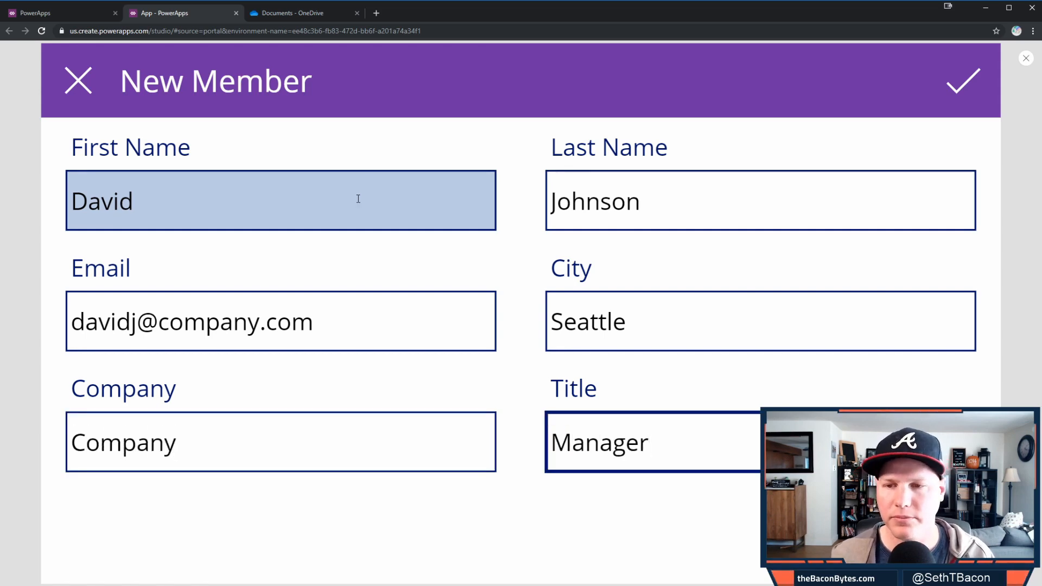
left_click(960, 90)
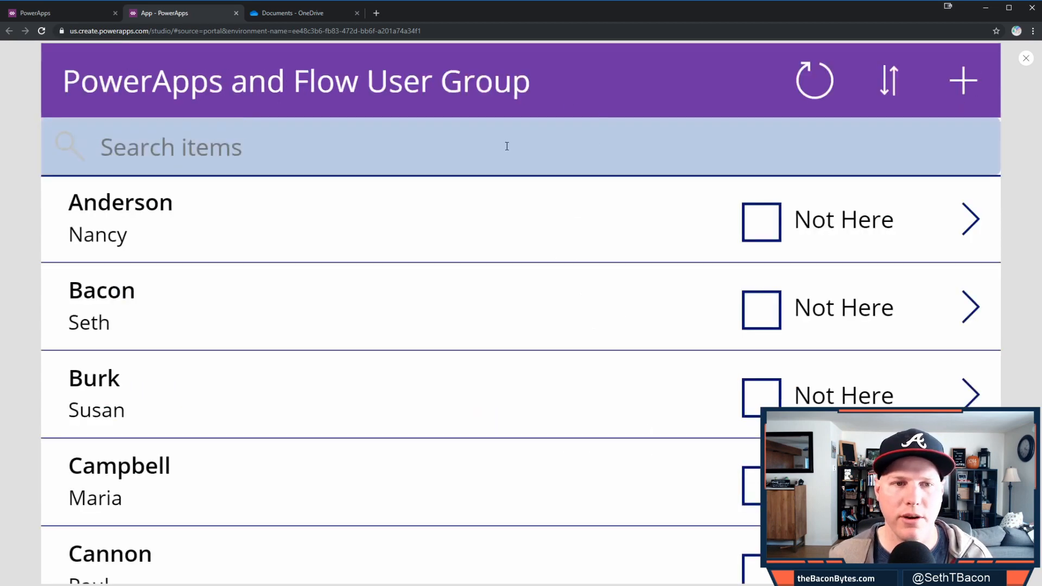
- Scroll the member list to find the newly added entry, then close the preview
scroll(349, 357, "down", 15)
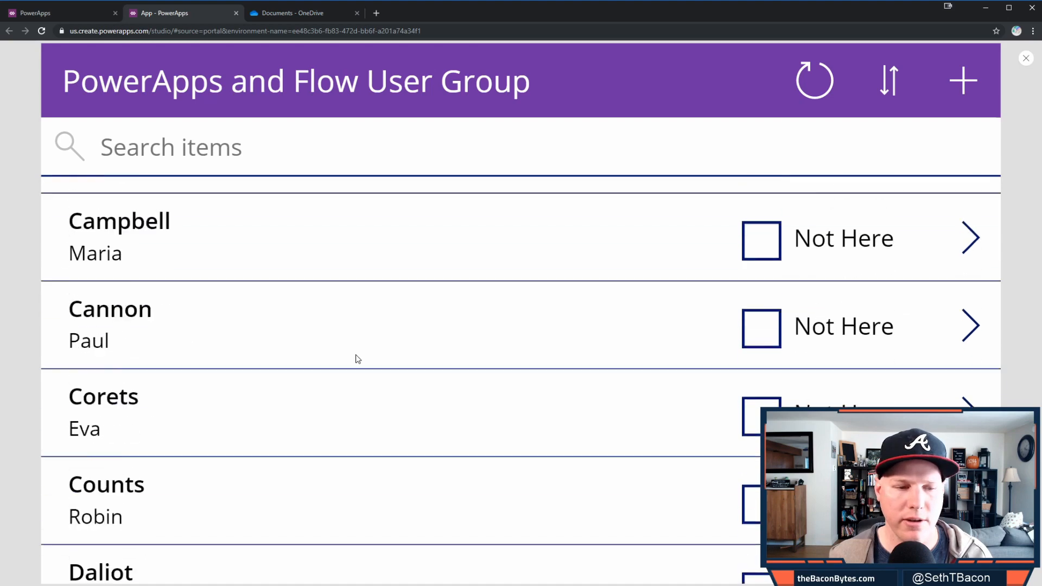
scroll(357, 352, "down", 1)
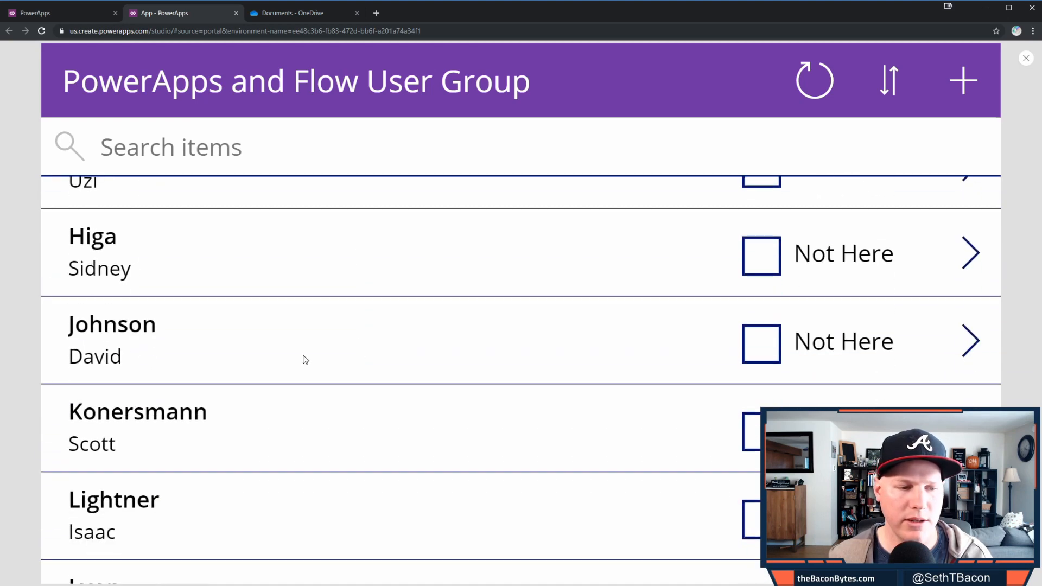
scroll(514, 342, "up", 15)
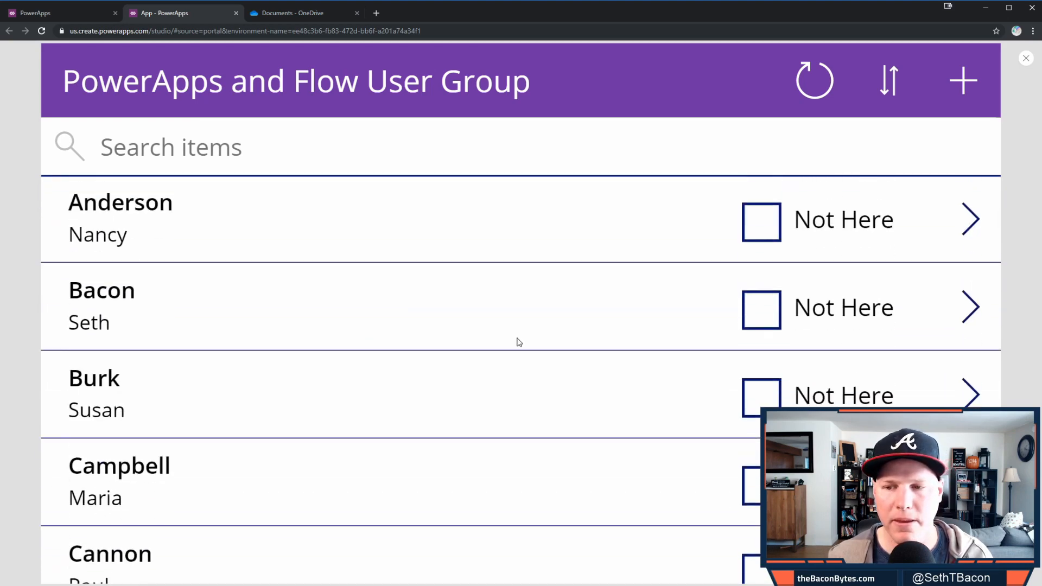
left_click(1026, 58)
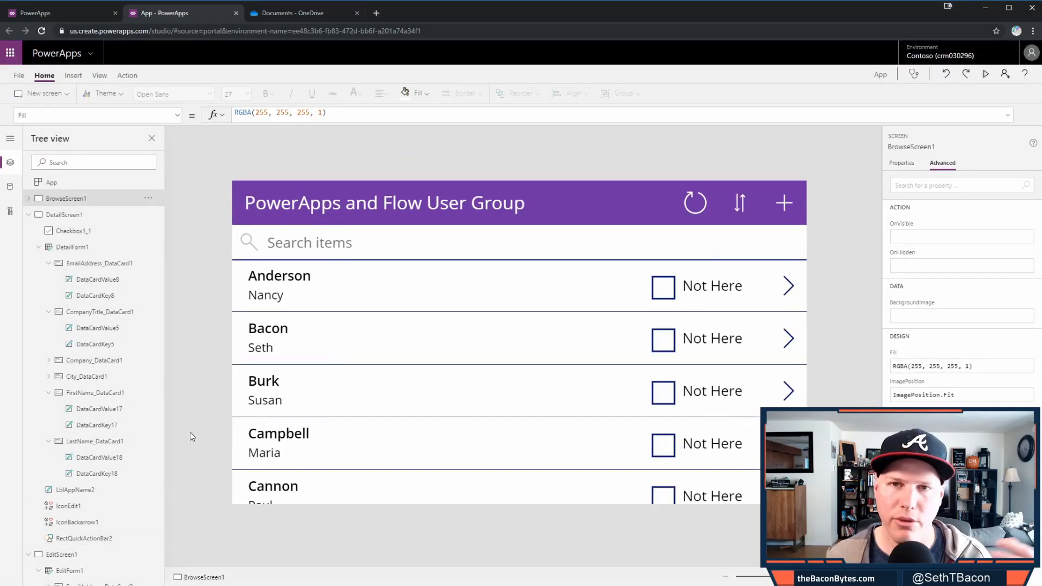